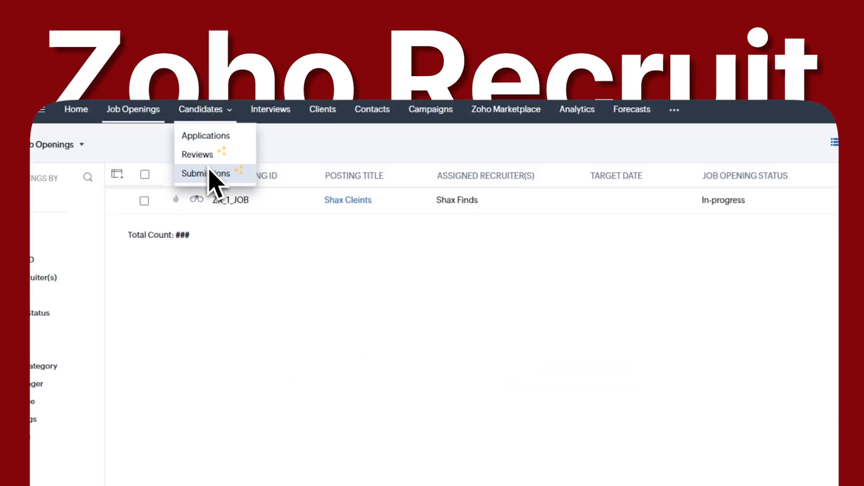
Step: Browse the Applications, Job Openings, Clients, Analytics, Reports, Forecasts and Documents pages
{"action": "left_click", "coordinate": [205, 139]}
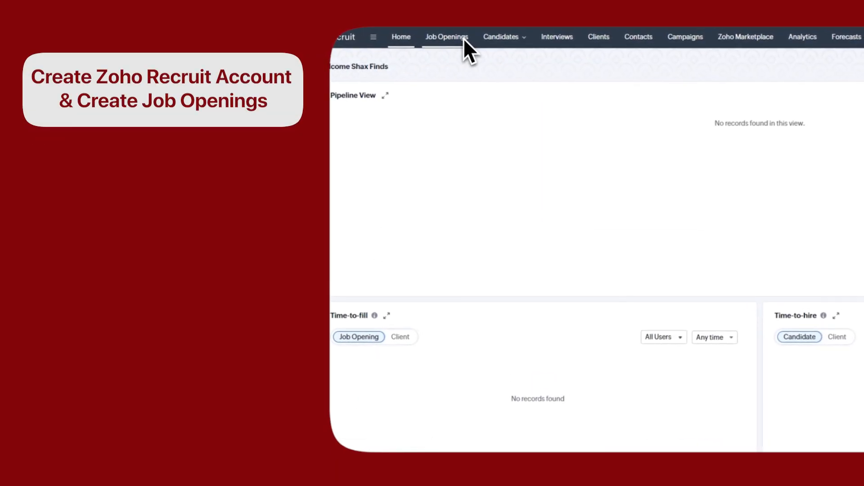
{"action": "left_click", "coordinate": [463, 41]}
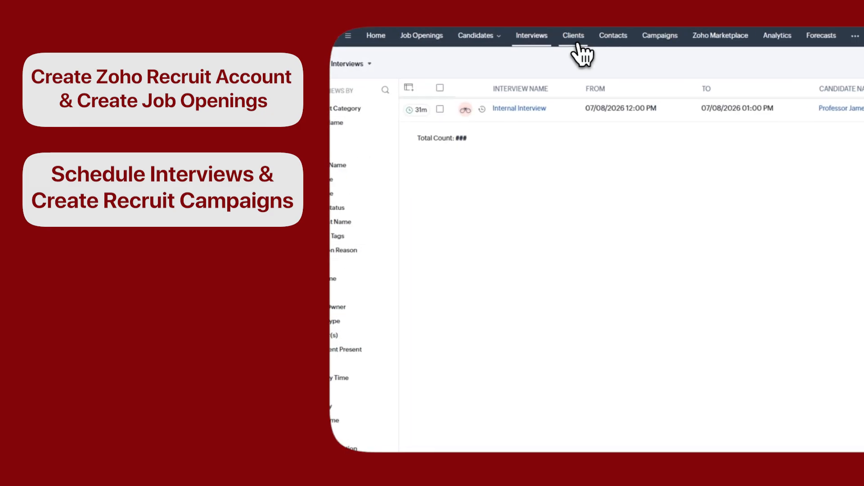
{"action": "left_click", "coordinate": [577, 43]}
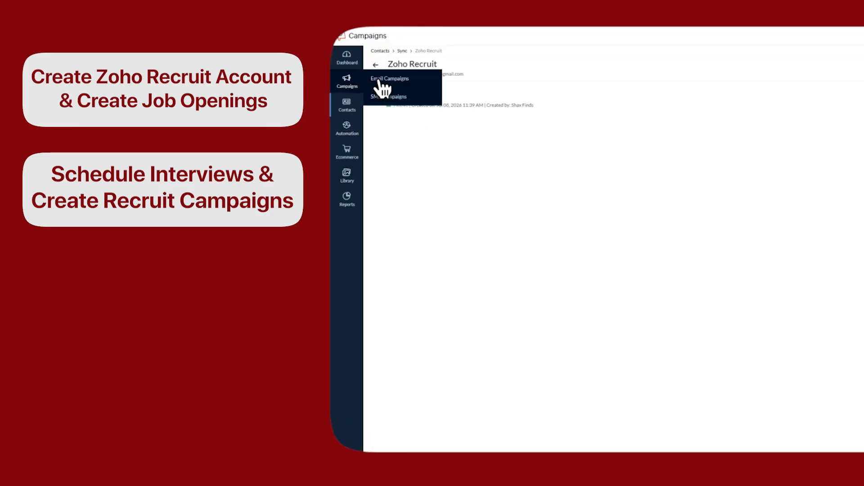
{"action": "left_click", "coordinate": [386, 86]}
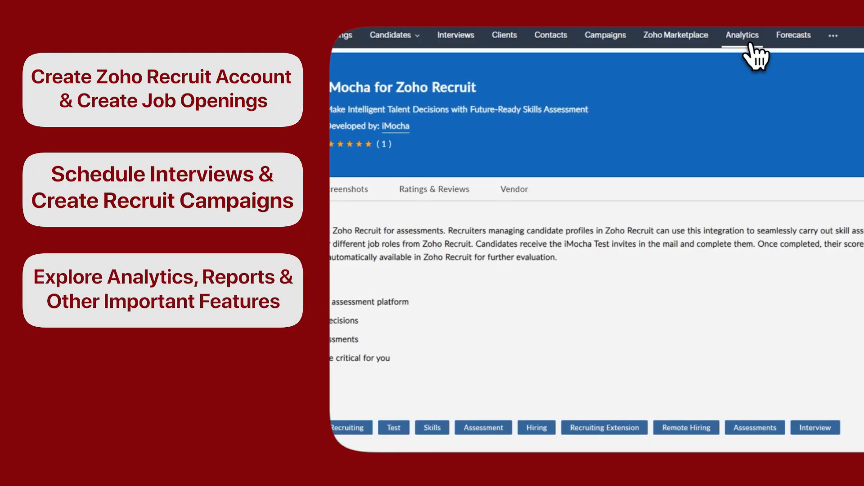
{"action": "left_click", "coordinate": [748, 40]}
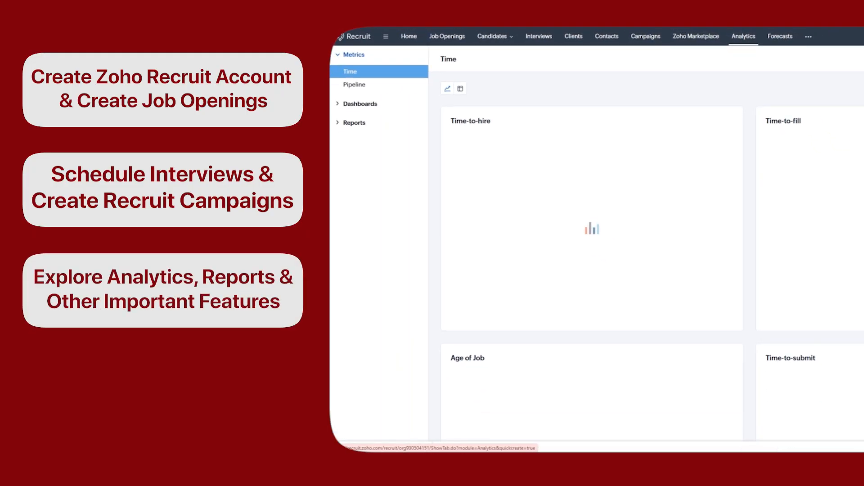
{"action": "left_click", "coordinate": [357, 139]}
{"action": "left_click", "coordinate": [790, 35]}
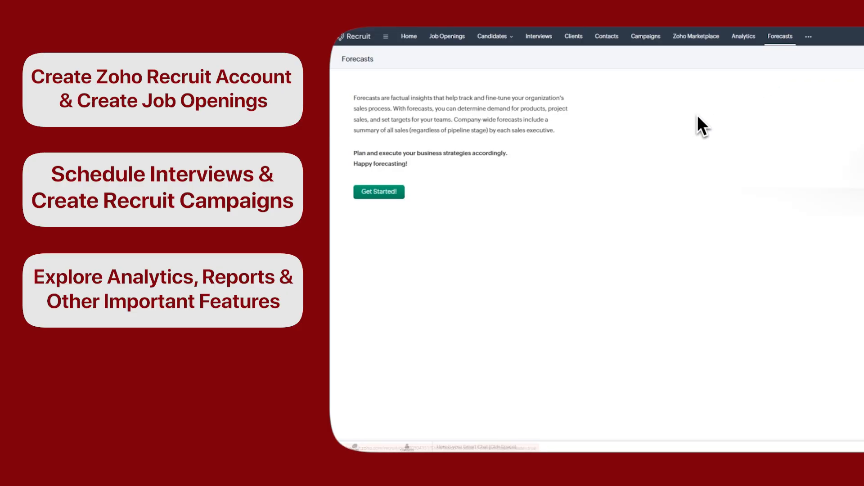
{"action": "left_click", "coordinate": [808, 36]}
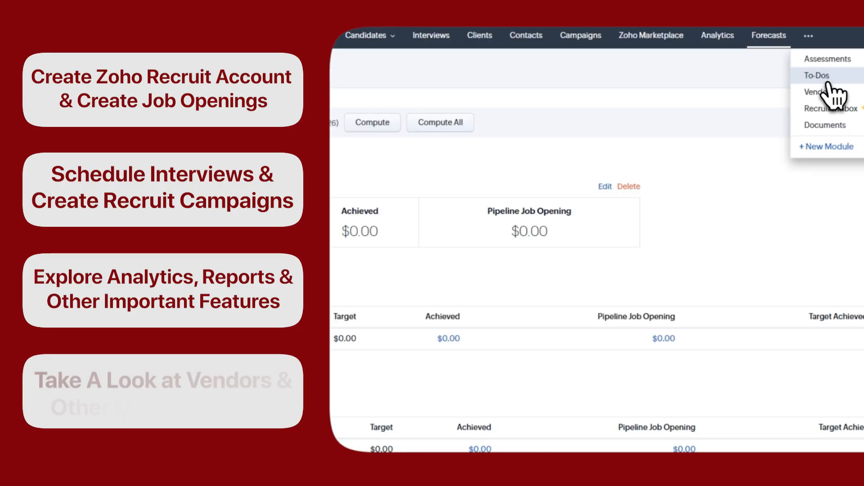
{"action": "left_click", "coordinate": [825, 125]}
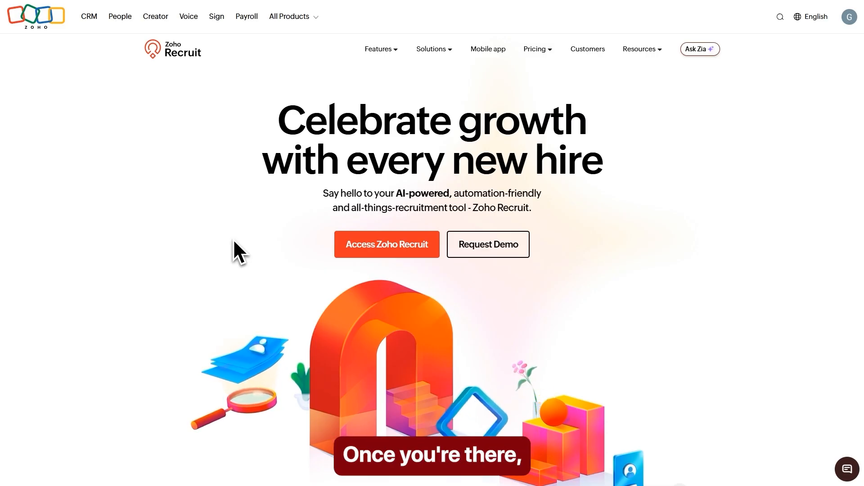
Step: Sign up as a Staffing Agency named 'Shax Finds' with a phone number and 3 users
{"action": "left_click", "coordinate": [384, 254]}
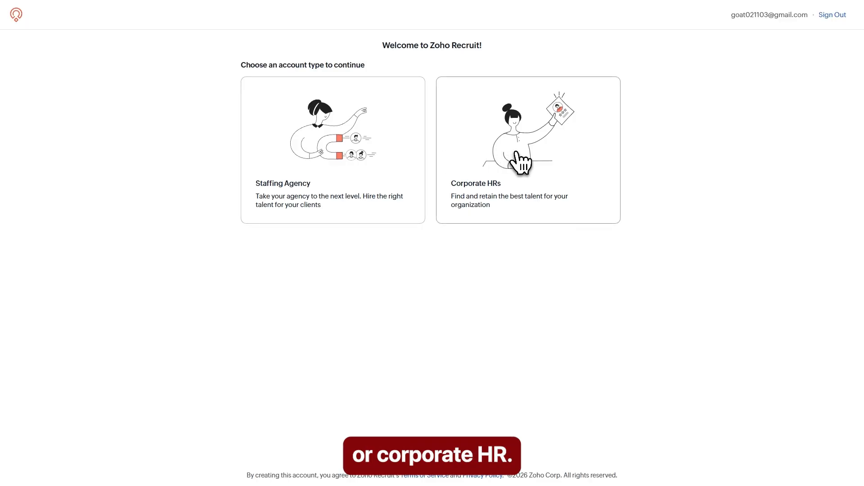
{"action": "left_click", "coordinate": [331, 170]}
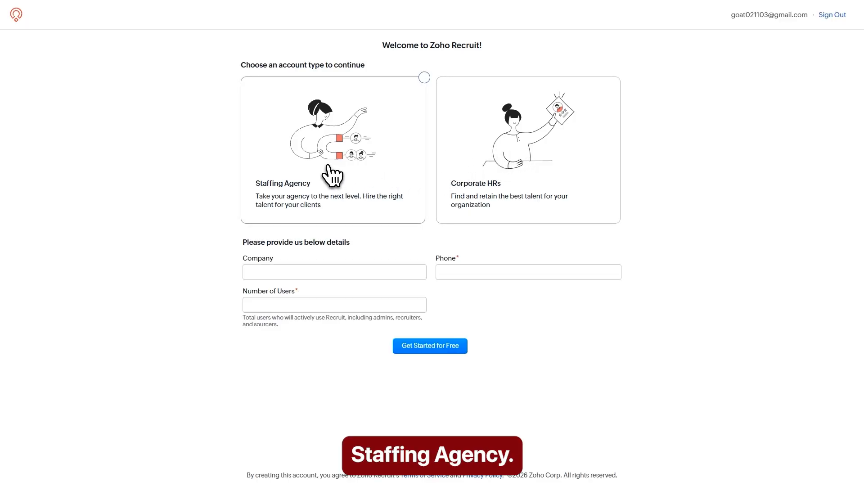
{"action": "left_click", "coordinate": [278, 273]}
{"action": "type", "text": "S"}
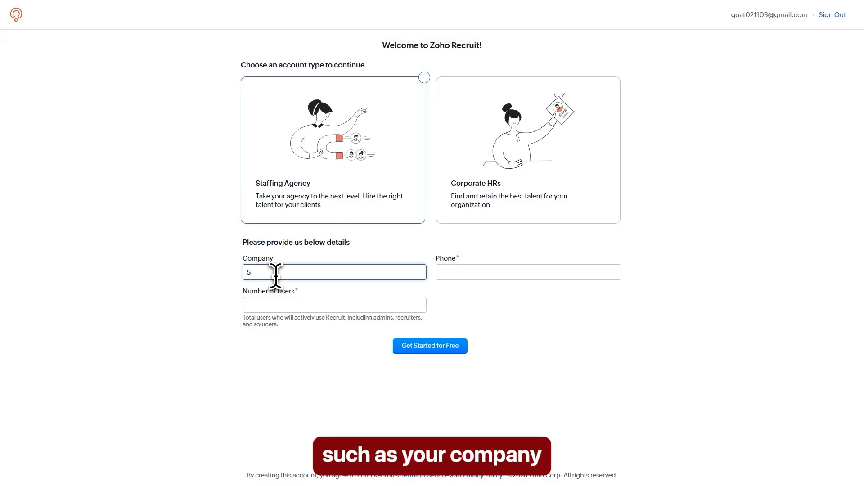
{"action": "type", "text": "hax Finds"}
{"action": "key", "text": "Tab"}
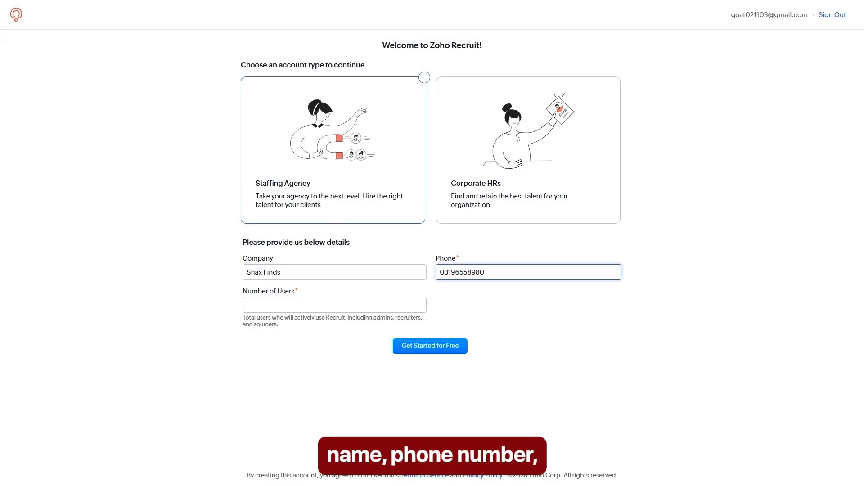
{"action": "left_click", "coordinate": [279, 305]}
{"action": "type", "text": "3"}
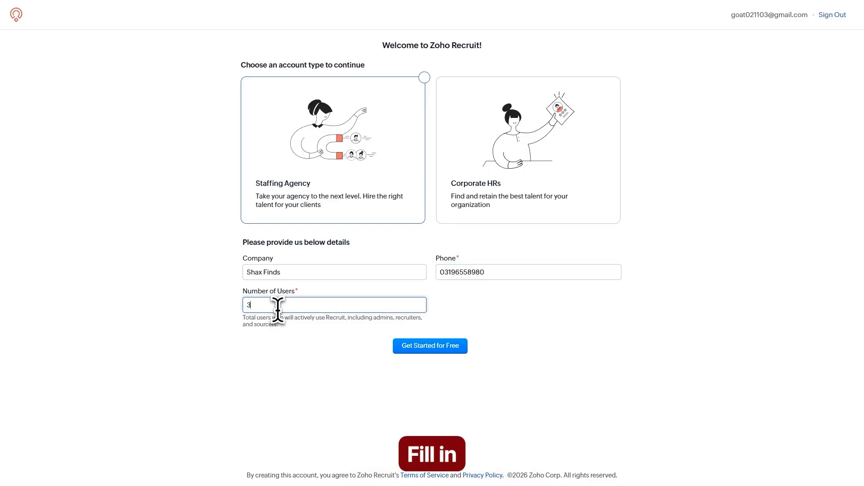
{"action": "left_click", "coordinate": [285, 332]}
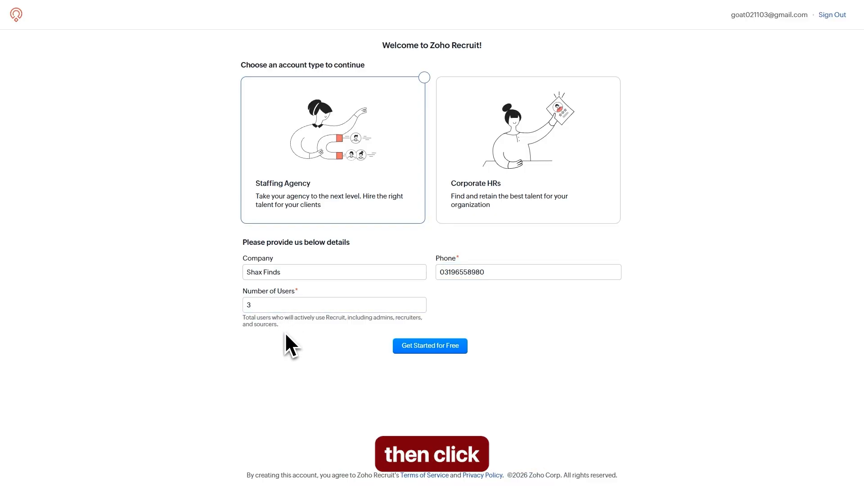
{"action": "left_click", "coordinate": [432, 352]}
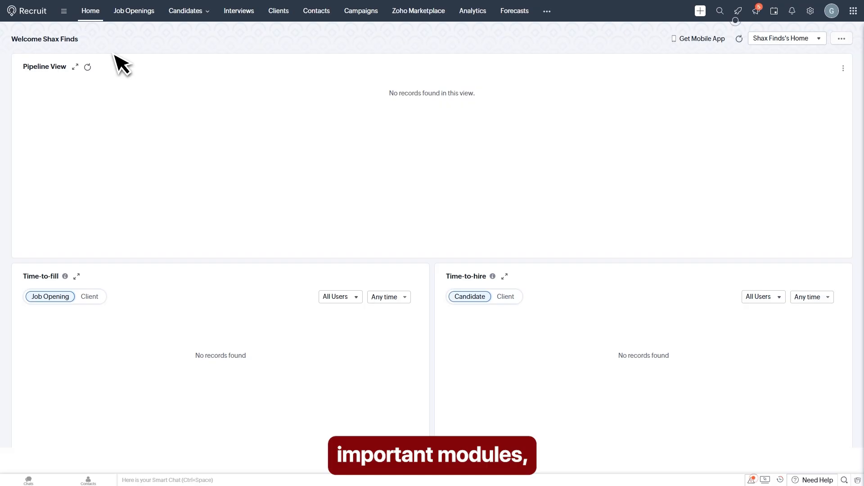
Step: Open the Home dashboard and scroll through its empty pipeline, interview and activity widgets
{"action": "mouse_move", "coordinate": [180, 14]}
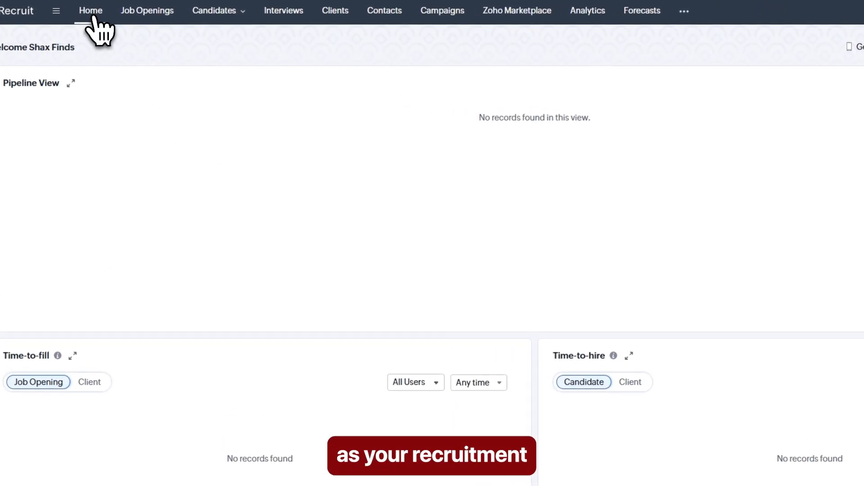
{"action": "left_click", "coordinate": [93, 14]}
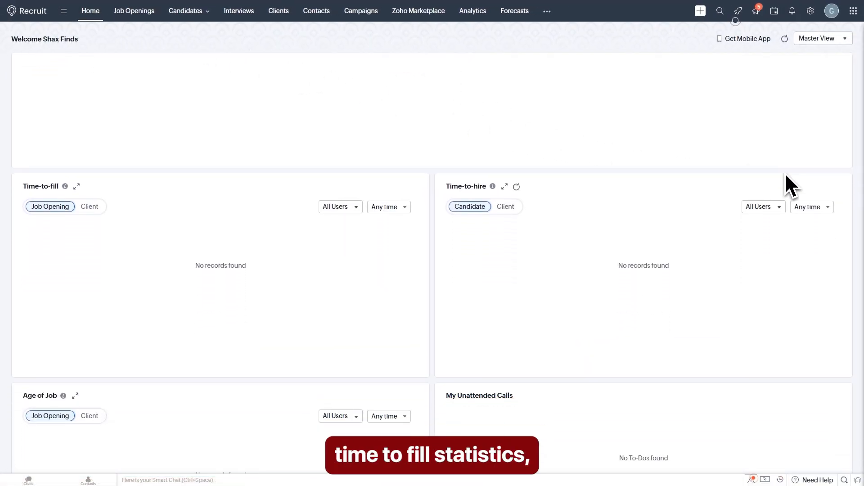
{"action": "scroll", "coordinate": [780, 181], "scroll_direction": "down", "scroll_amount": 4}
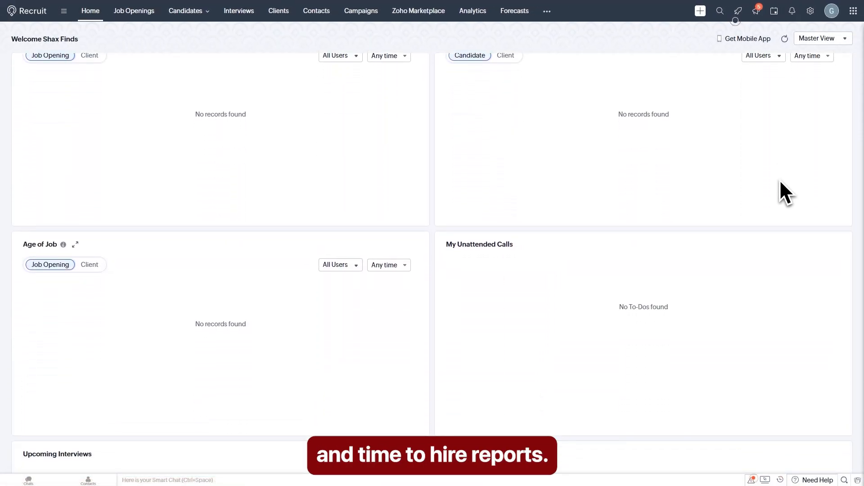
{"action": "scroll", "coordinate": [780, 182], "scroll_direction": "down", "scroll_amount": 5}
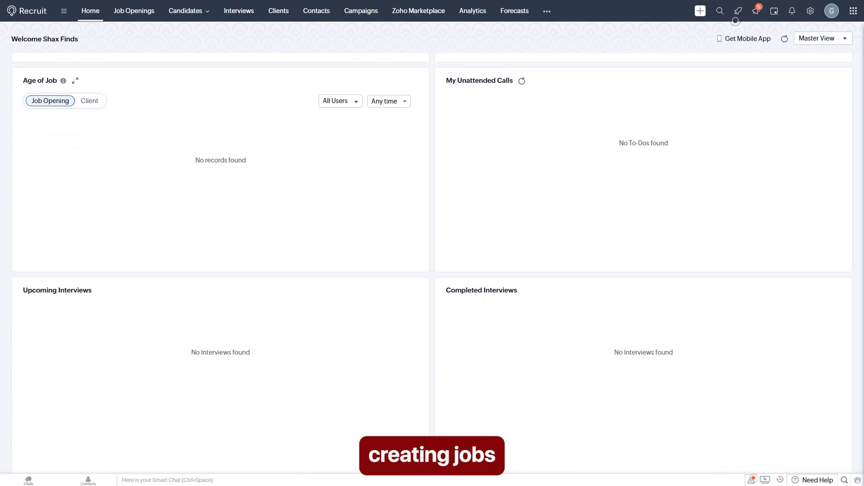
{"action": "scroll", "coordinate": [780, 182], "scroll_direction": "down", "scroll_amount": 2}
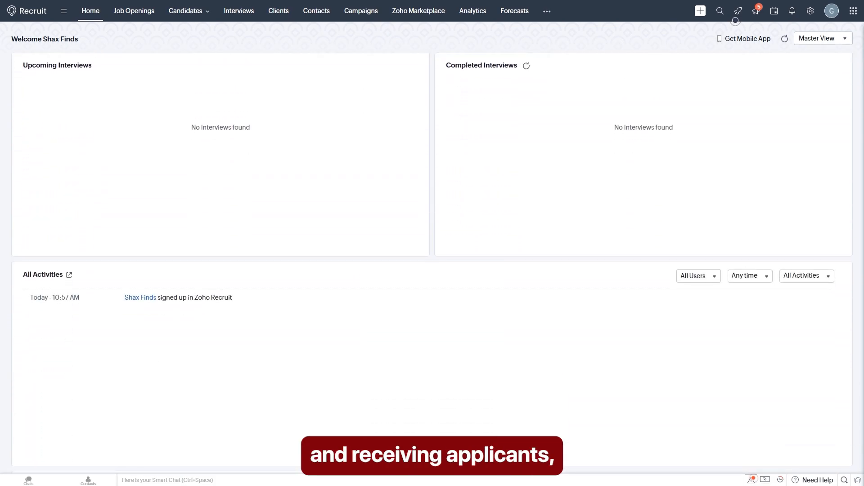
{"action": "scroll", "coordinate": [735, 21], "scroll_direction": "down", "scroll_amount": 5}
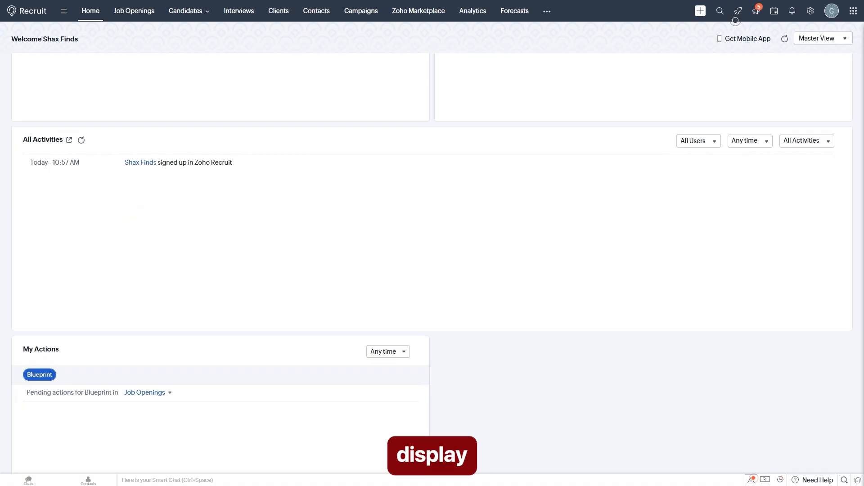
{"action": "scroll", "coordinate": [735, 20], "scroll_direction": "down", "scroll_amount": 2}
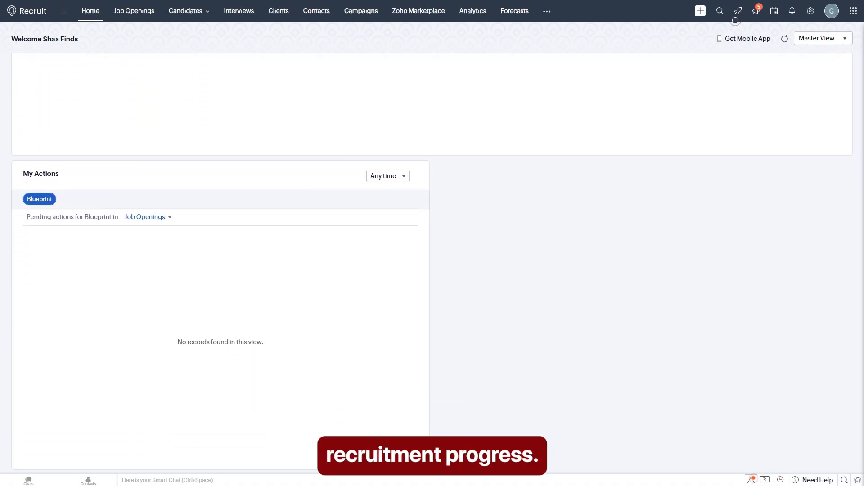
{"action": "scroll", "coordinate": [533, 198], "scroll_direction": "up", "scroll_amount": 5}
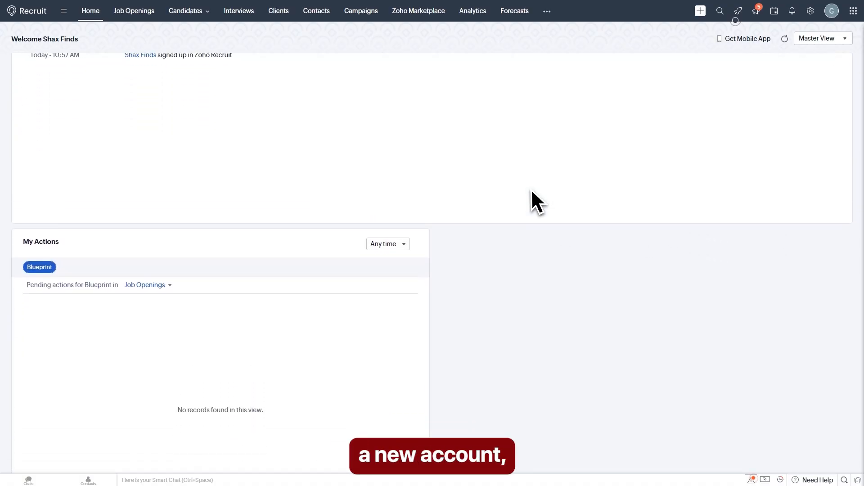
{"action": "scroll", "coordinate": [533, 198], "scroll_direction": "up", "scroll_amount": 12}
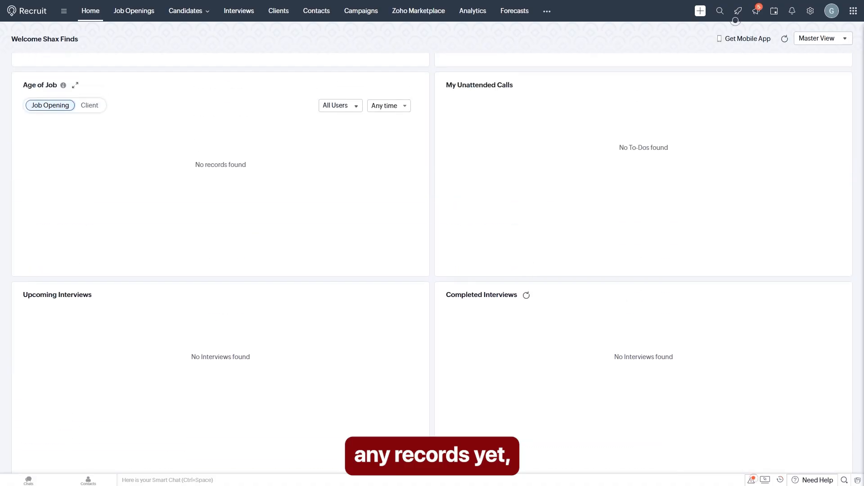
{"action": "scroll", "coordinate": [513, 176], "scroll_direction": "up", "scroll_amount": 4}
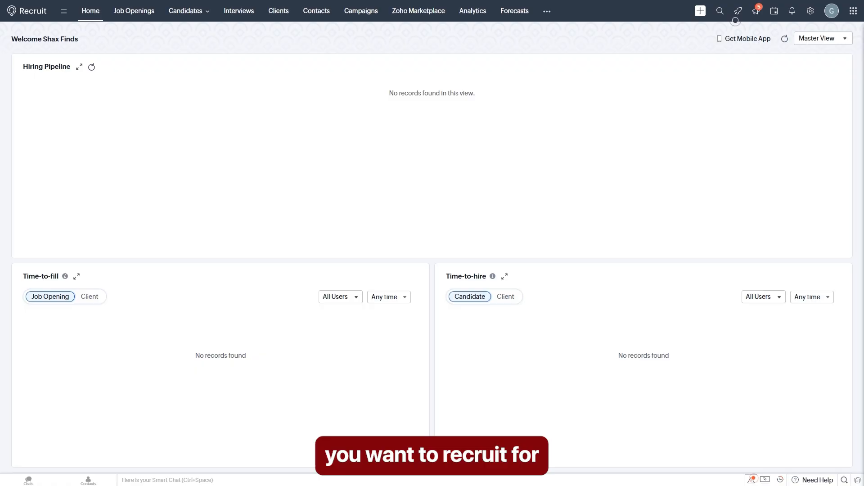
Step: Start a job opening titled 'Shax Cleints' with a client and Shax Finds as recruiter
{"action": "left_click", "coordinate": [135, 12]}
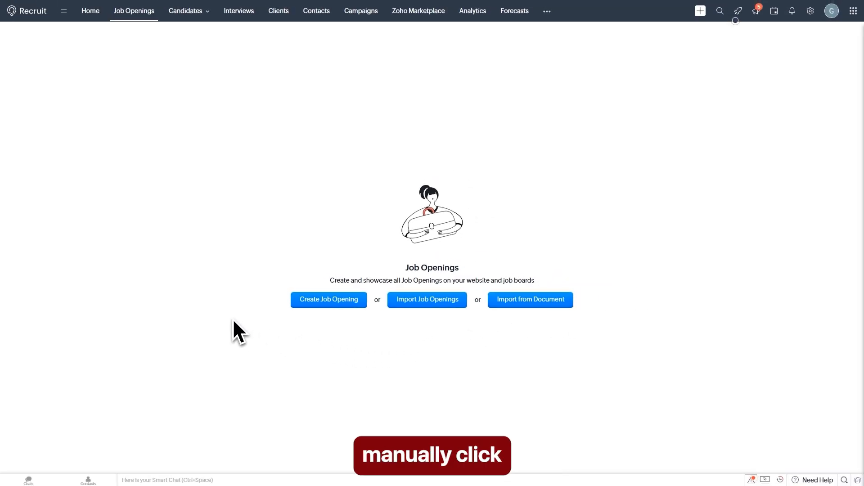
{"action": "left_click", "coordinate": [330, 304]}
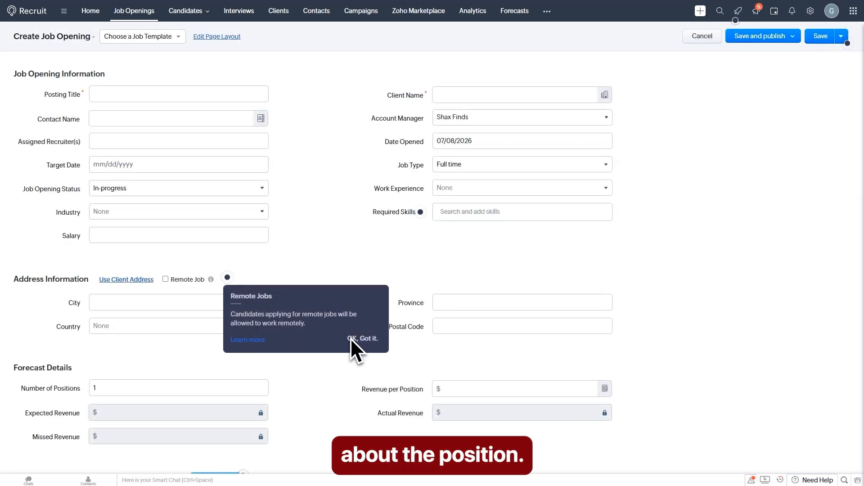
{"action": "left_click", "coordinate": [362, 338]}
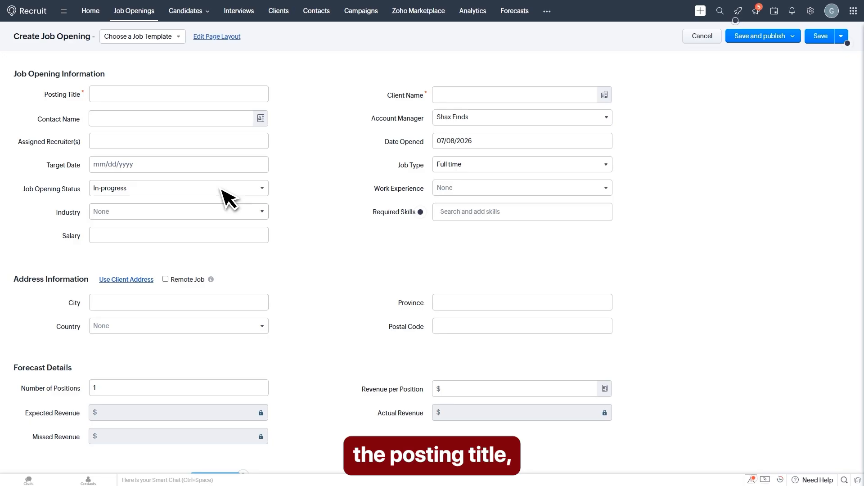
{"action": "left_click", "coordinate": [114, 98]}
{"action": "type", "text": "Shax Cleints"}
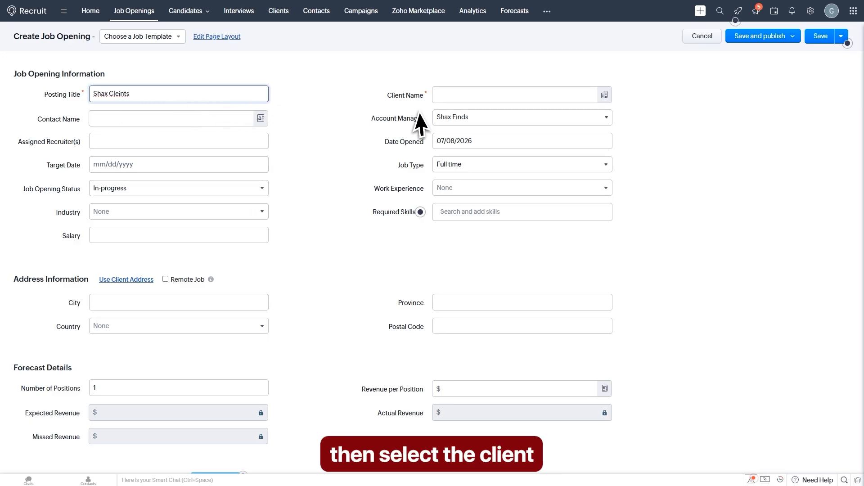
{"action": "left_click", "coordinate": [458, 97]}
{"action": "left_click", "coordinate": [464, 115]}
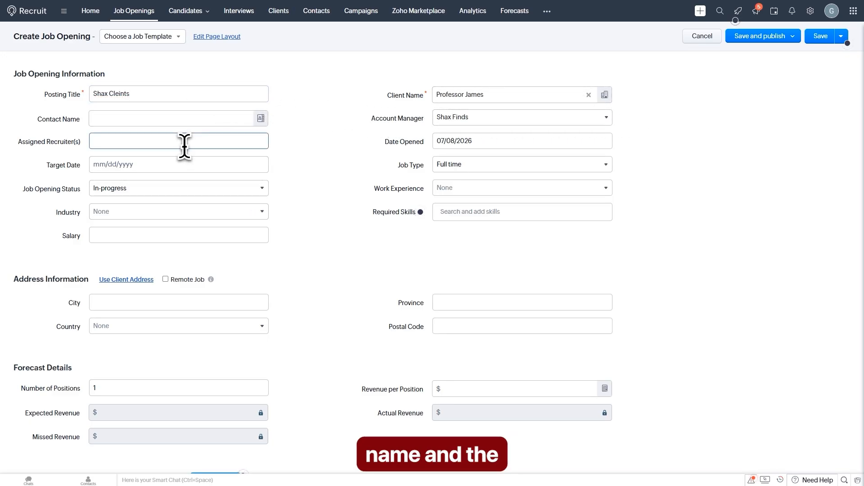
{"action": "left_click", "coordinate": [184, 144]}
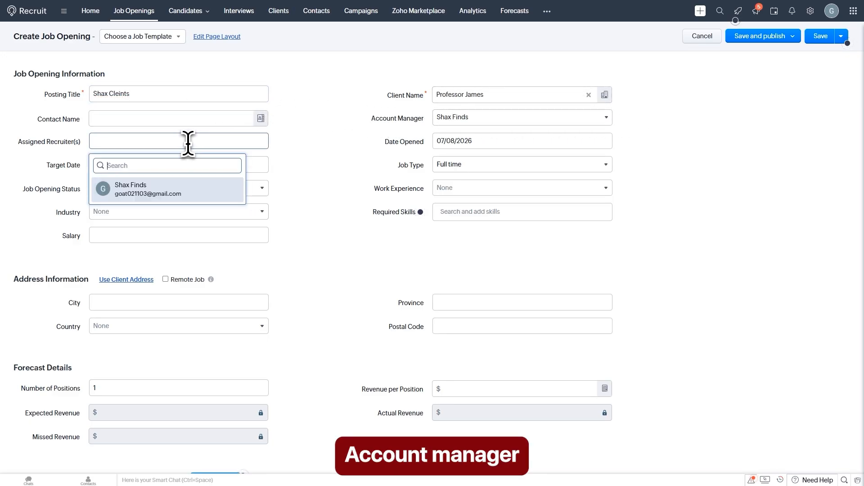
{"action": "left_click", "coordinate": [150, 192]}
{"action": "left_click", "coordinate": [293, 163]}
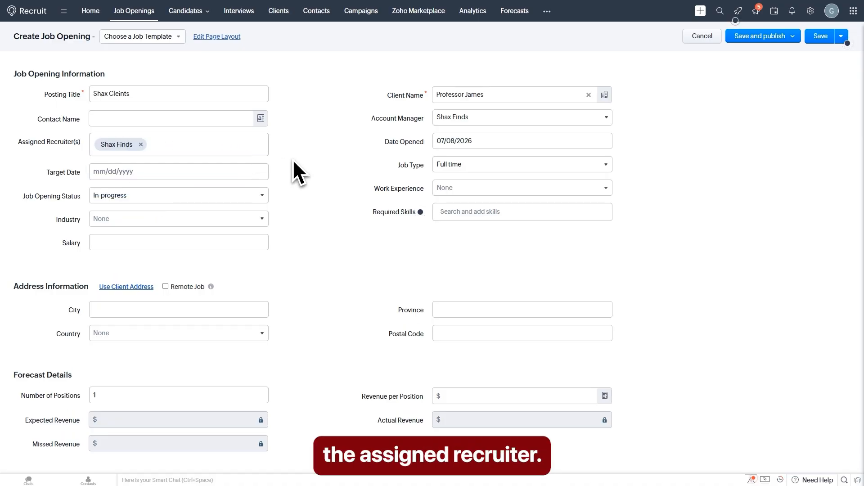
Step: Set industry Consulting, job type Full time, salary 100000 and work experience Fresher
{"action": "scroll", "coordinate": [320, 162], "scroll_direction": "down", "scroll_amount": 1}
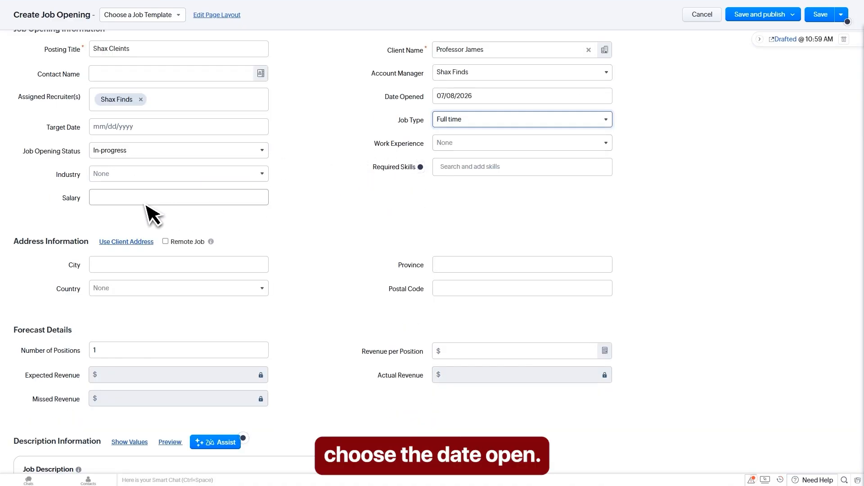
{"action": "left_click", "coordinate": [135, 176]}
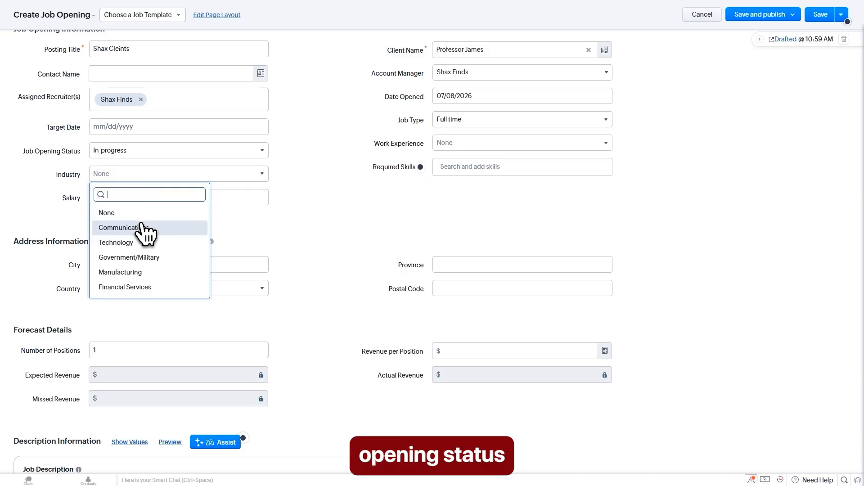
{"action": "scroll", "coordinate": [142, 228], "scroll_direction": "down", "scroll_amount": 1}
{"action": "scroll", "coordinate": [143, 232], "scroll_direction": "down", "scroll_amount": 2}
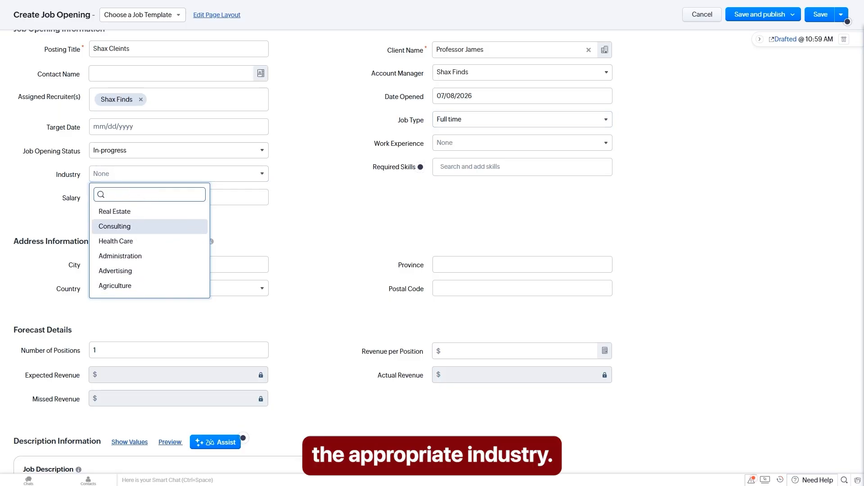
{"action": "left_click", "coordinate": [135, 226]}
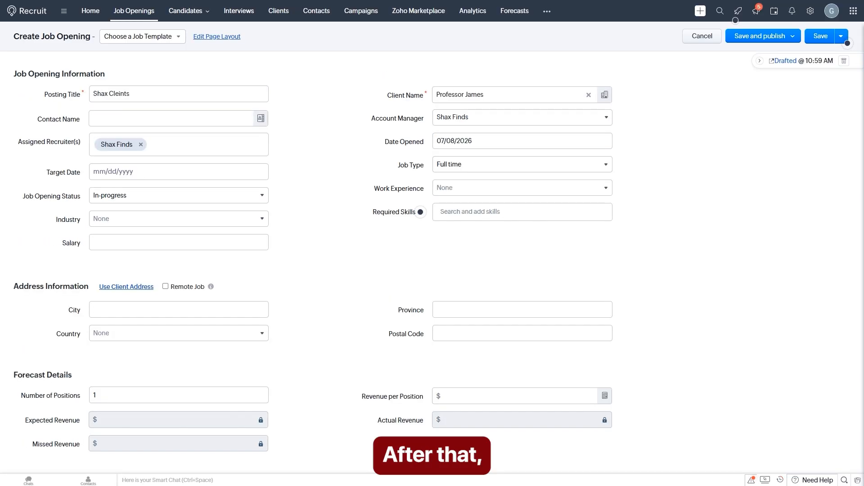
{"action": "scroll", "coordinate": [387, 162], "scroll_direction": "down", "scroll_amount": 1}
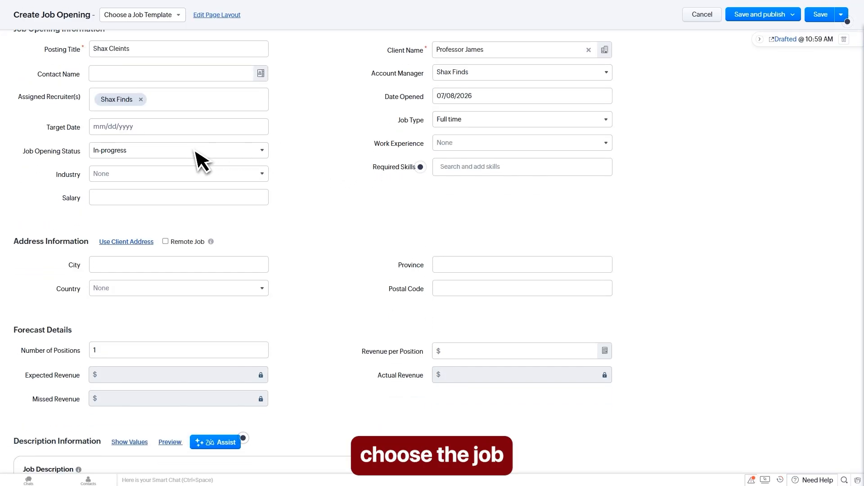
{"action": "left_click", "coordinate": [454, 122]}
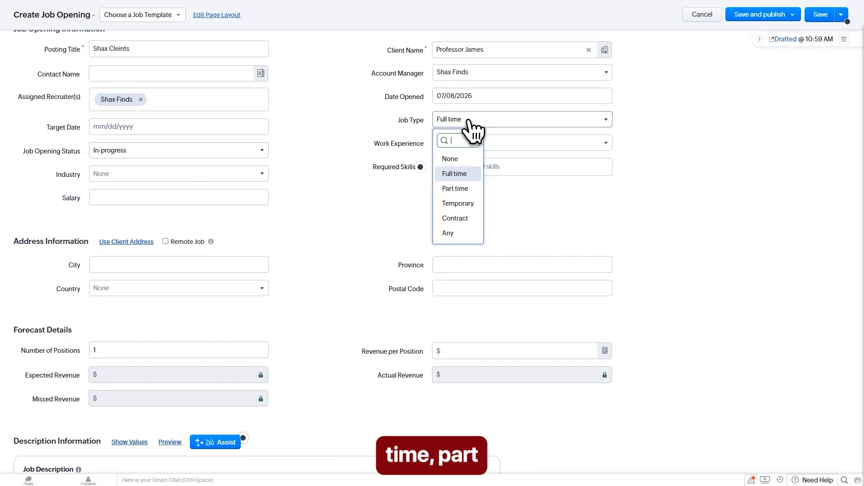
{"action": "left_click", "coordinate": [462, 174]}
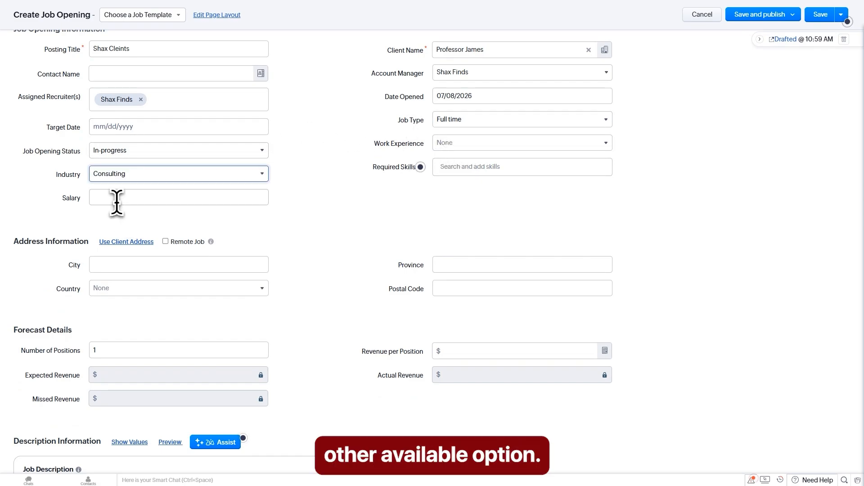
{"action": "left_click", "coordinate": [117, 198]}
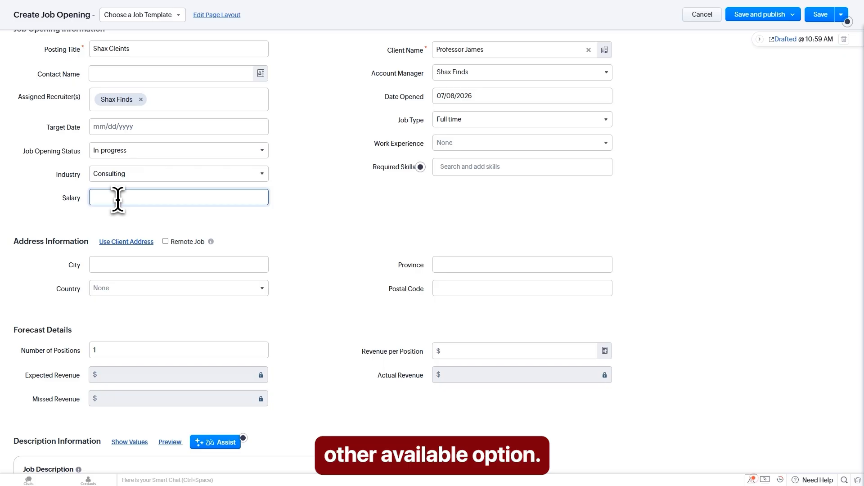
{"action": "type", "text": "100"}
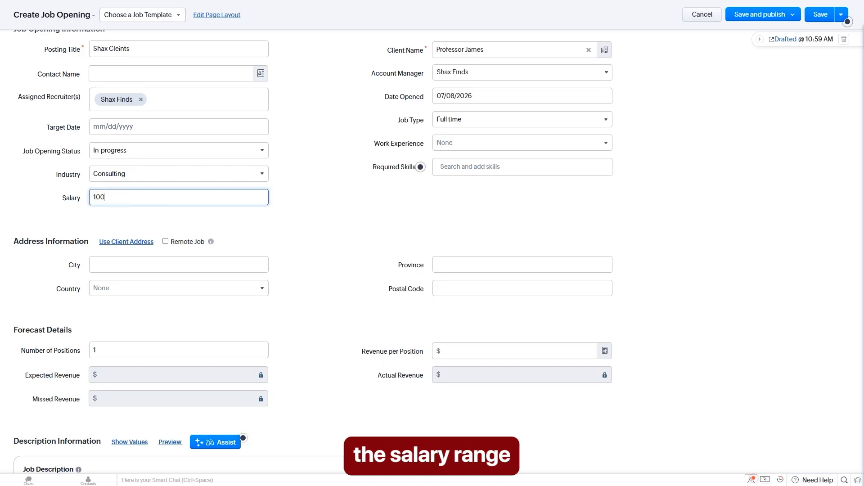
{"action": "type", "text": "000"}
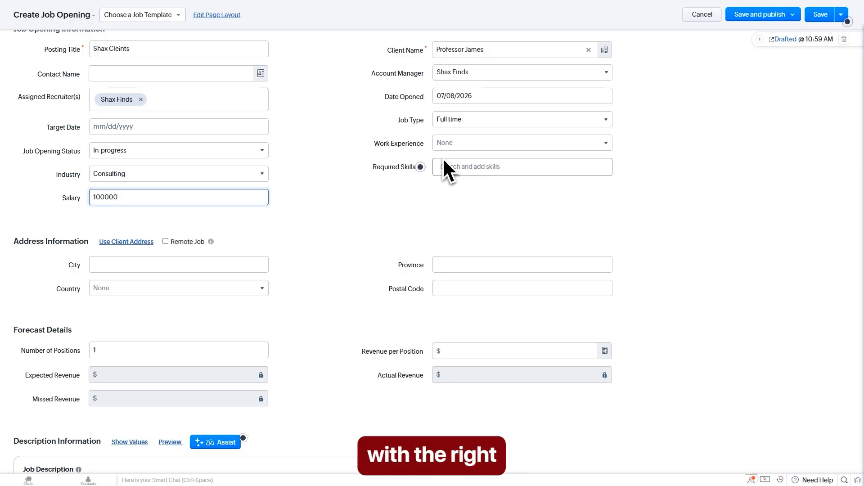
{"action": "left_click", "coordinate": [454, 148]}
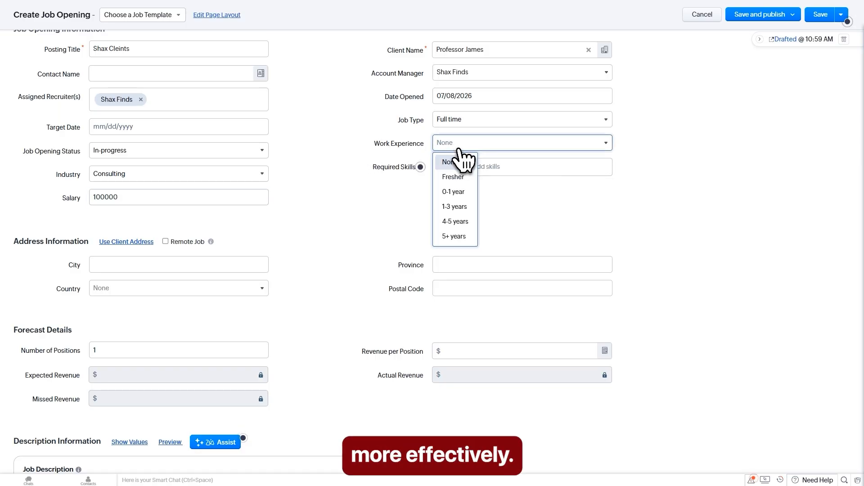
{"action": "left_click", "coordinate": [405, 175]}
Step: Go through the job description, requirements and benefits text areas
{"action": "scroll", "coordinate": [333, 216], "scroll_direction": "down", "scroll_amount": 3}
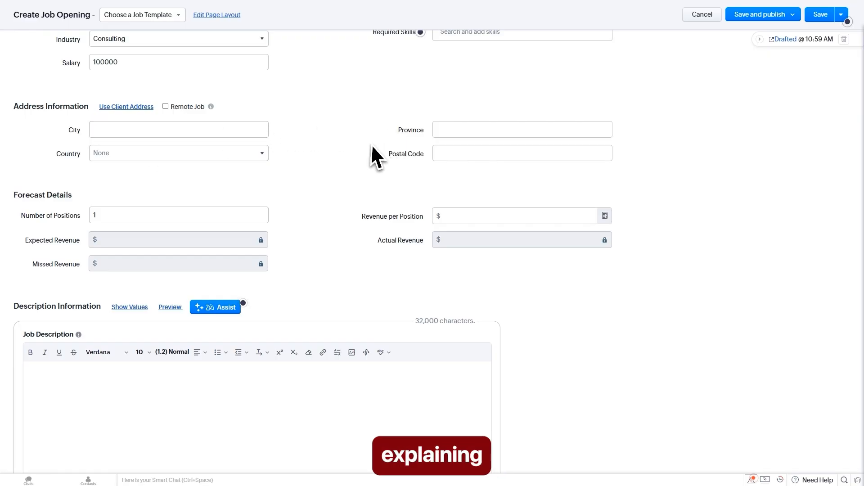
{"action": "scroll", "coordinate": [335, 162], "scroll_direction": "down", "scroll_amount": 5}
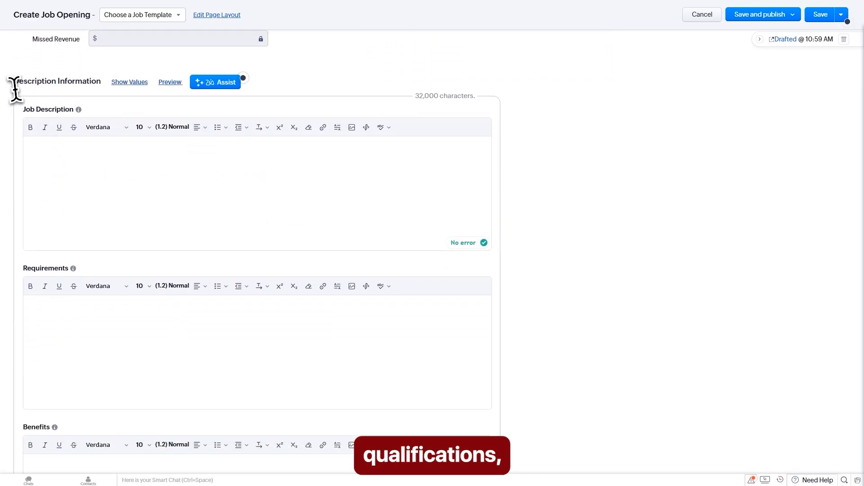
{"action": "left_click_drag", "start_coordinate": [15, 82], "coordinate": [103, 82]}
{"action": "left_click", "coordinate": [287, 185]}
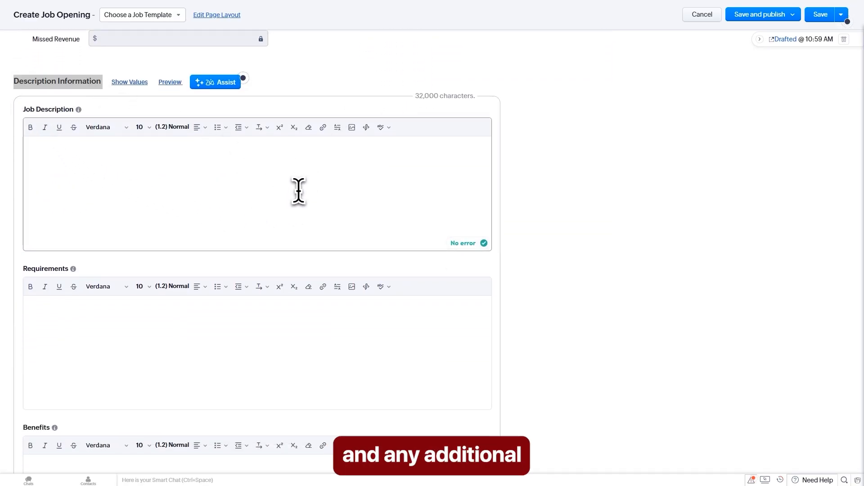
{"action": "scroll", "coordinate": [299, 191], "scroll_direction": "down", "scroll_amount": 3}
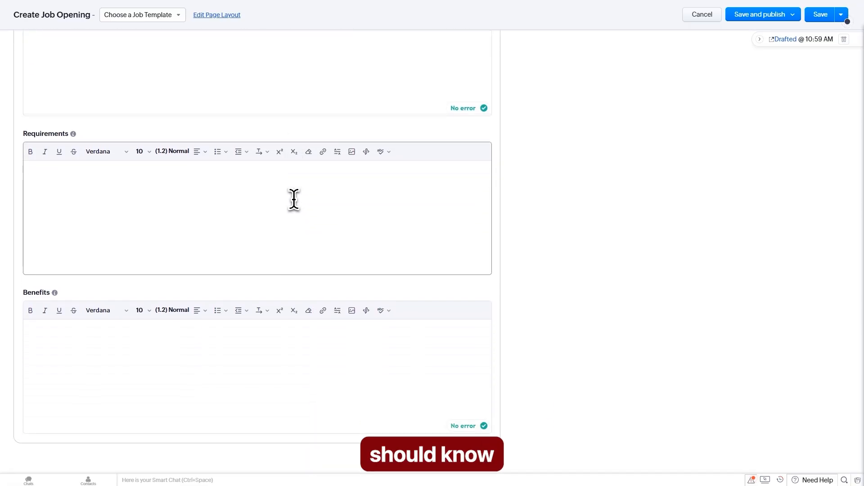
{"action": "left_click", "coordinate": [299, 199]}
{"action": "scroll", "coordinate": [300, 200], "scroll_direction": "down", "scroll_amount": 2}
{"action": "left_click", "coordinate": [265, 263]}
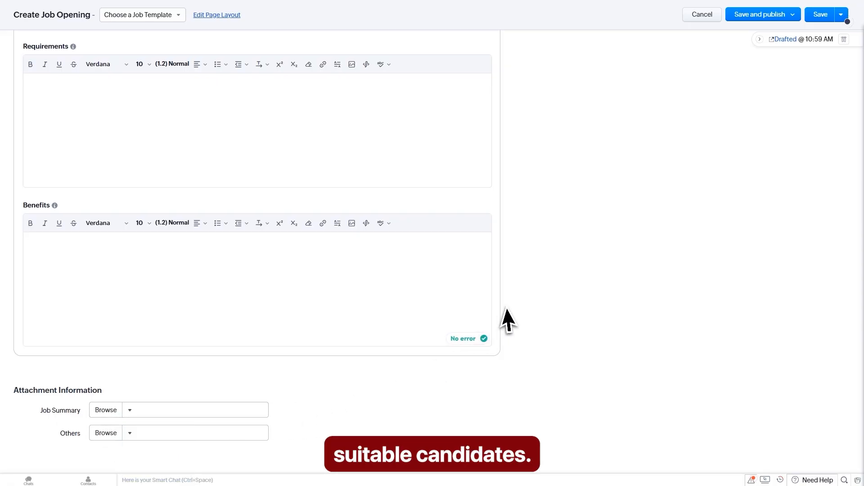
{"action": "scroll", "coordinate": [545, 269], "scroll_direction": "up", "scroll_amount": 15}
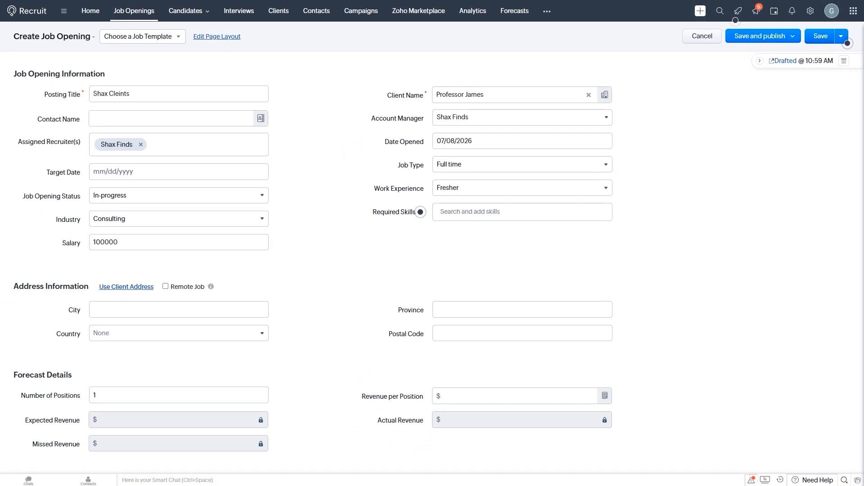
Step: Save the Shax Cleints opening, return to the Job Openings list and show the Import options
{"action": "left_click", "coordinate": [824, 36]}
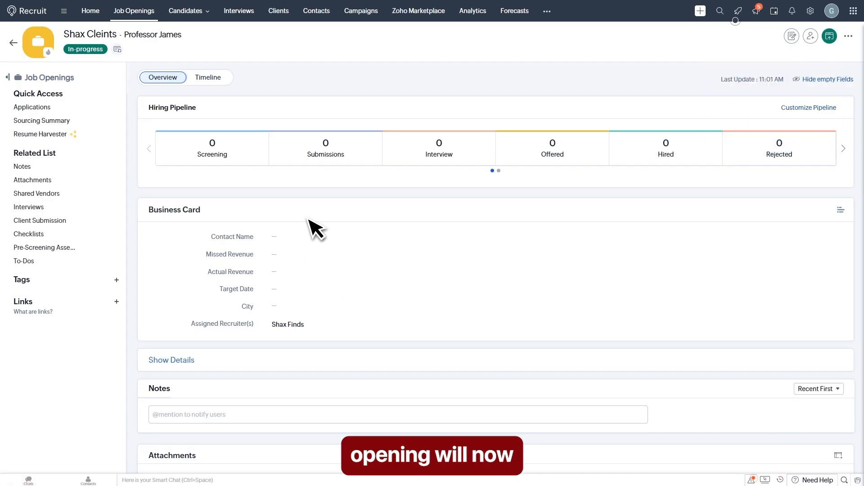
{"action": "left_click", "coordinate": [135, 13]}
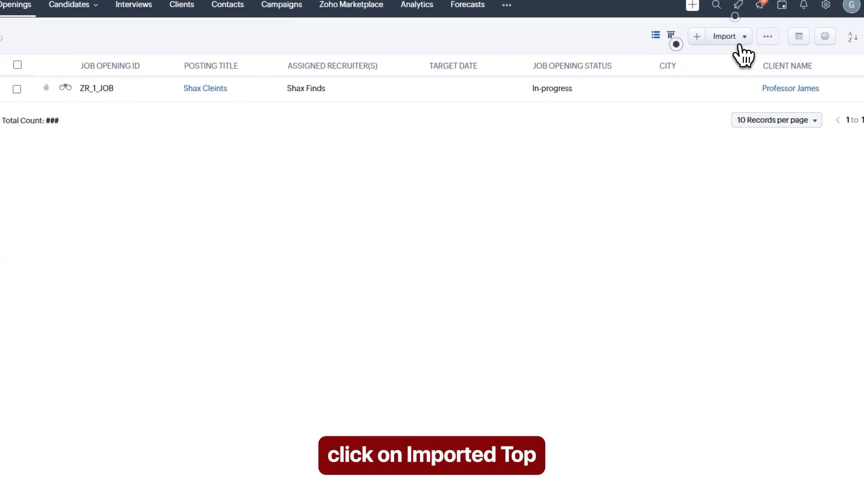
{"action": "left_click", "coordinate": [739, 40]}
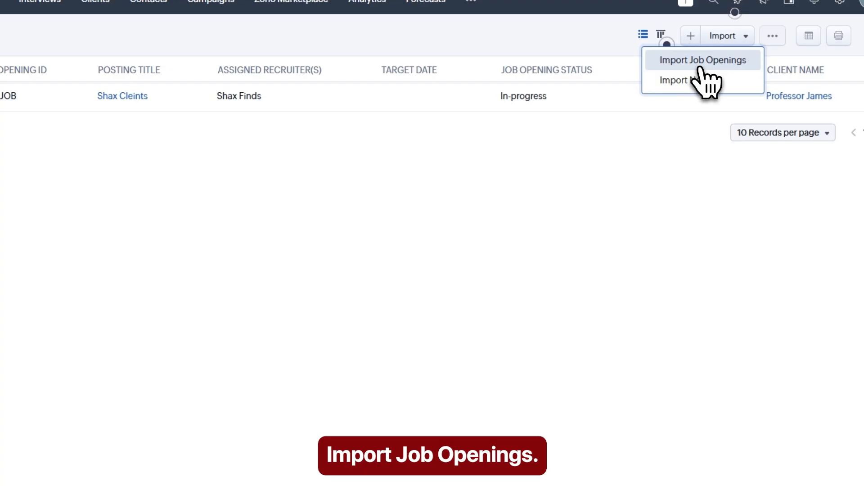
Step: Start a job openings import from the Zoho_Recruit_Job_Openings_Sample spreadsheet
{"action": "left_click", "coordinate": [700, 63]}
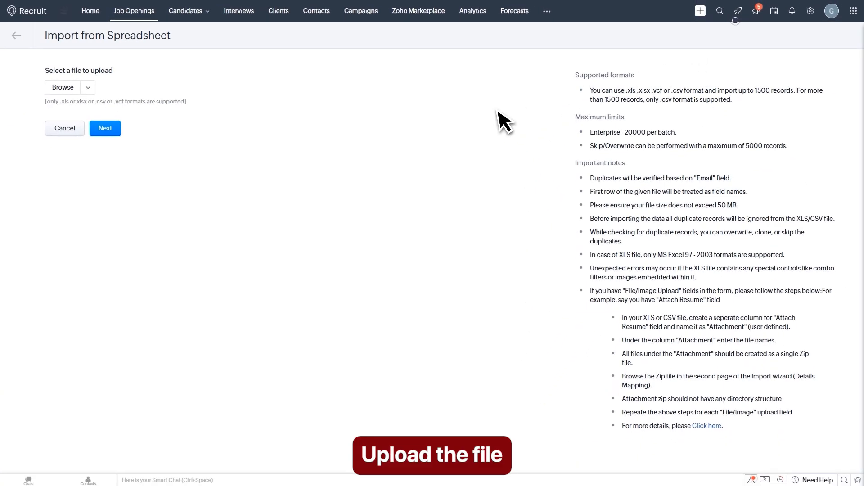
{"action": "left_click", "coordinate": [68, 100]}
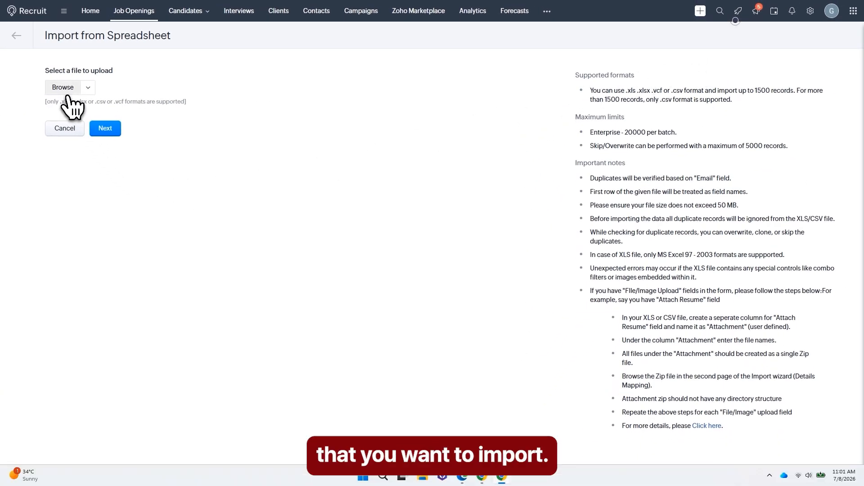
{"action": "left_click", "coordinate": [110, 96]}
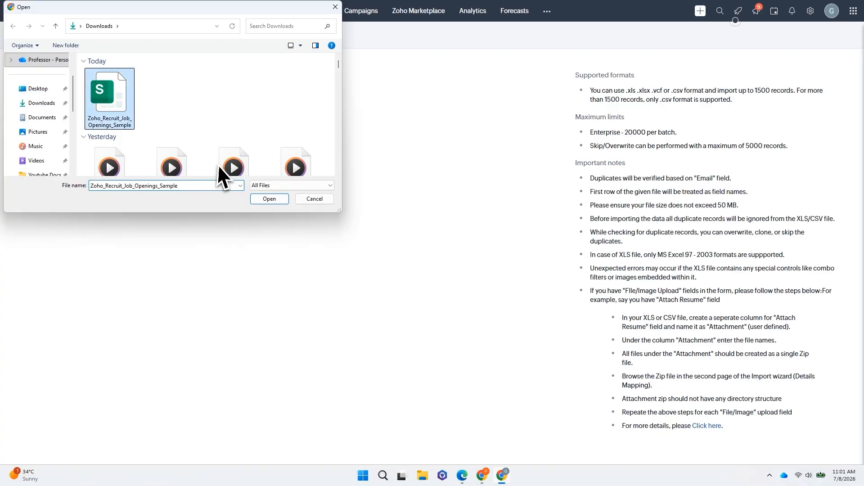
{"action": "left_click", "coordinate": [268, 200]}
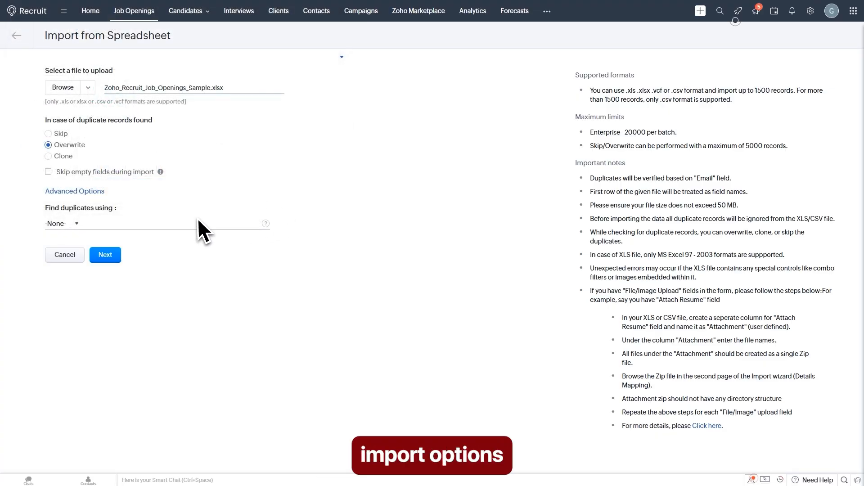
Step: Match duplicates by Job Opening Id, accept overwriting, and review the unmapped Map Fields page
{"action": "left_click", "coordinate": [67, 227]}
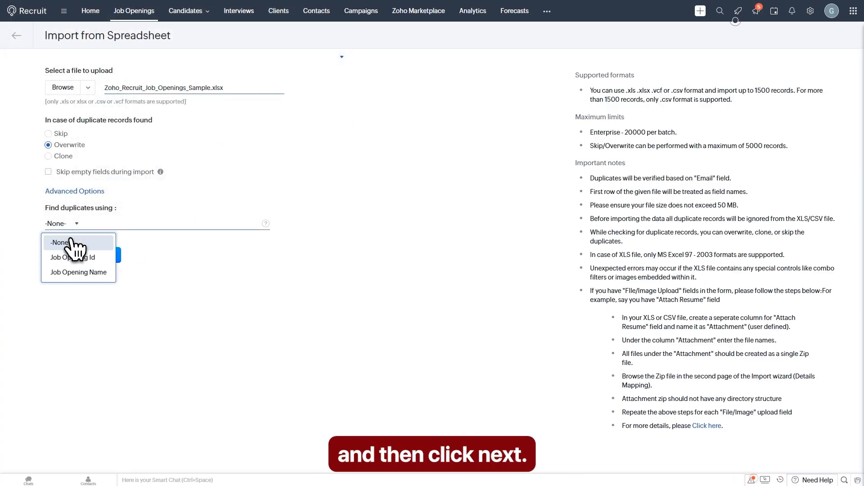
{"action": "left_click", "coordinate": [72, 255]}
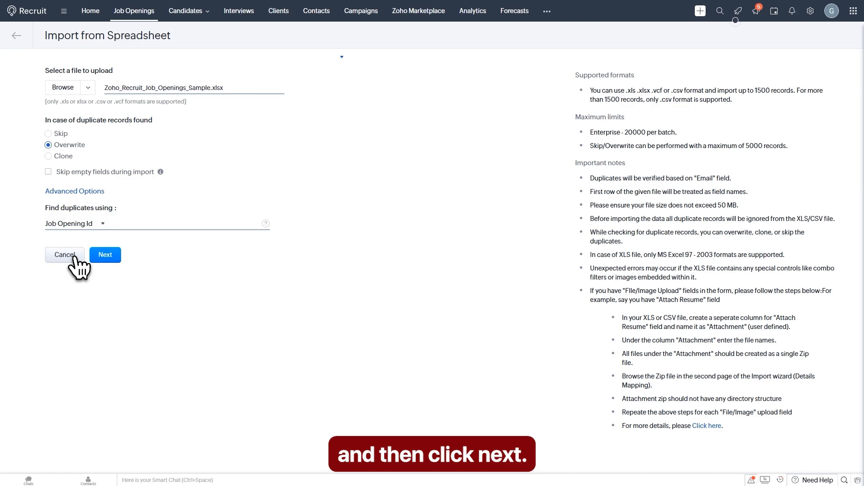
{"action": "left_click", "coordinate": [108, 257]}
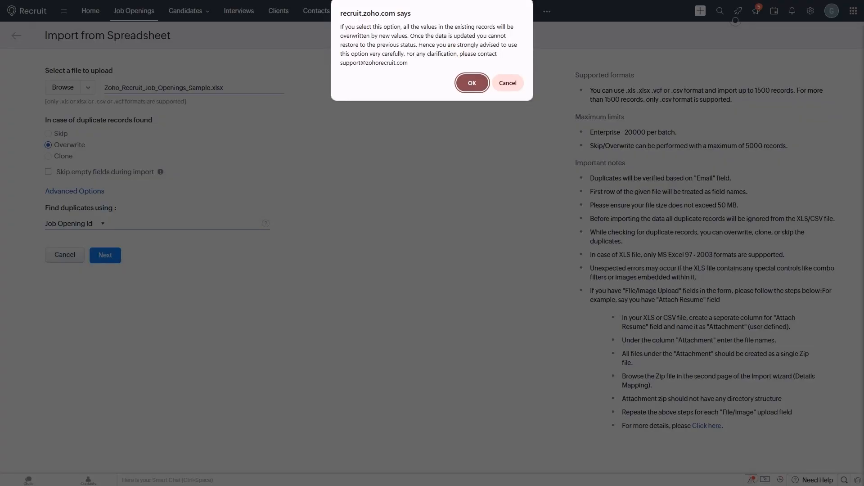
{"action": "left_click", "coordinate": [472, 84]}
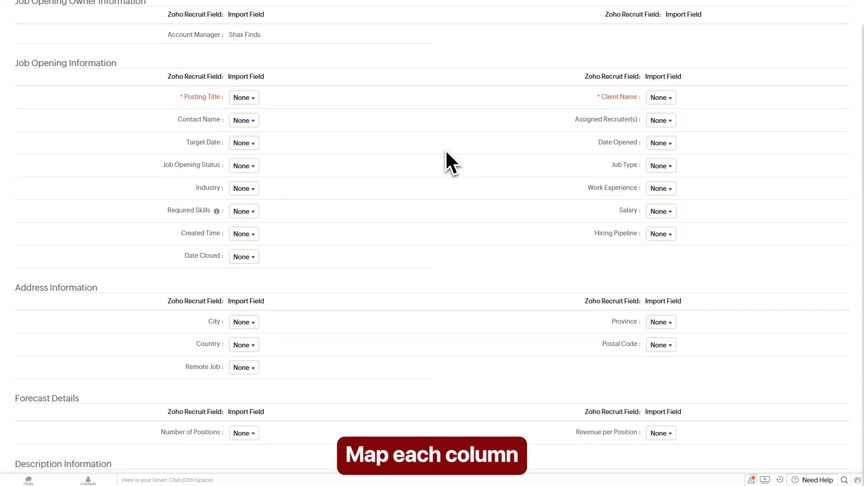
{"action": "scroll", "coordinate": [482, 158], "scroll_direction": "down", "scroll_amount": 5}
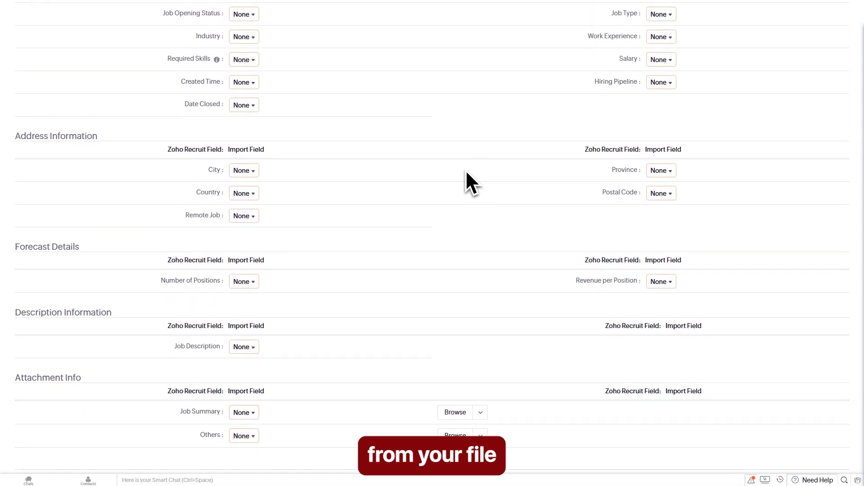
{"action": "scroll", "coordinate": [465, 169], "scroll_direction": "up", "scroll_amount": 6}
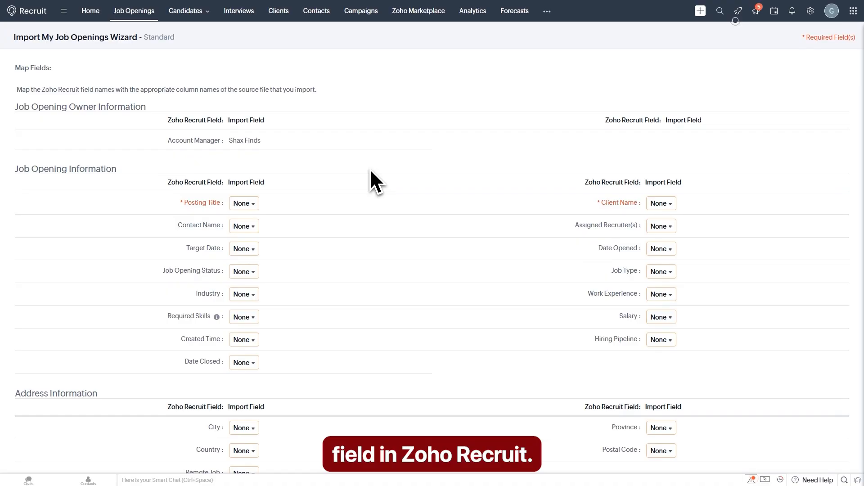
{"action": "scroll", "coordinate": [322, 180], "scroll_direction": "down", "scroll_amount": 2}
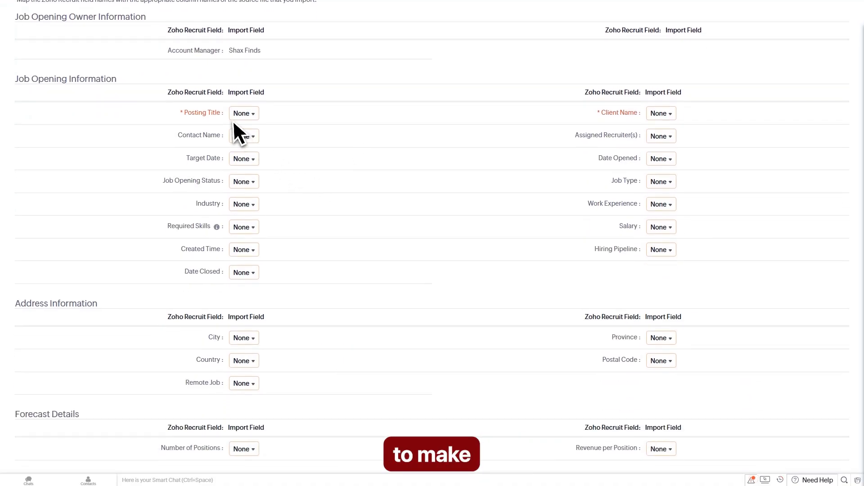
{"action": "scroll", "coordinate": [440, 169], "scroll_direction": "down", "scroll_amount": 5}
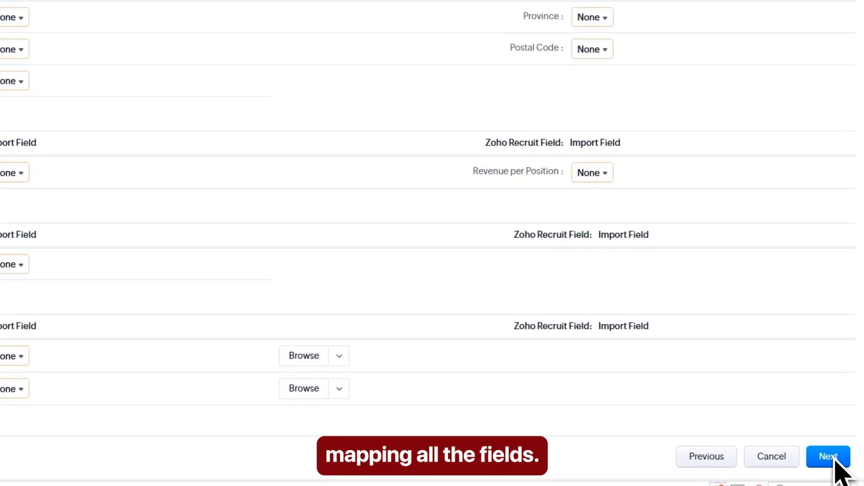
{"action": "scroll", "coordinate": [318, 245], "scroll_direction": "up", "scroll_amount": 6}
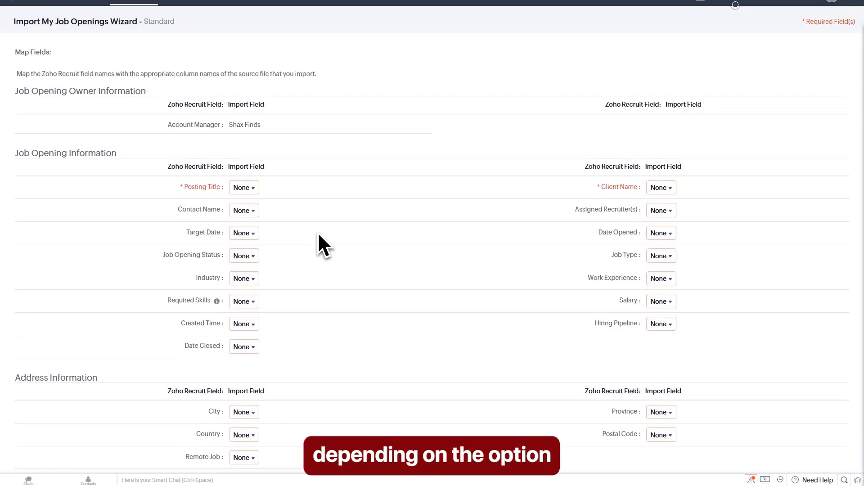
{"action": "scroll", "coordinate": [318, 231], "scroll_direction": "up", "scroll_amount": 1}
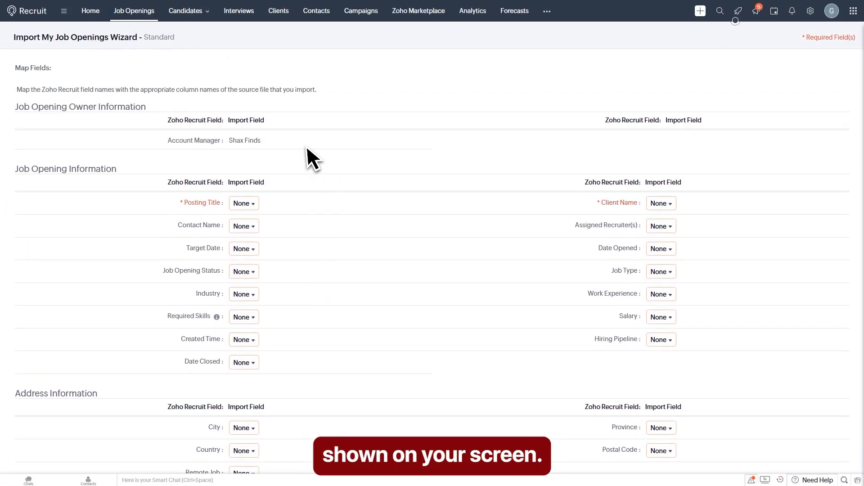
Step: Go back to Job Openings, then open the empty Candidates > Applications list
{"action": "left_click", "coordinate": [147, 11]}
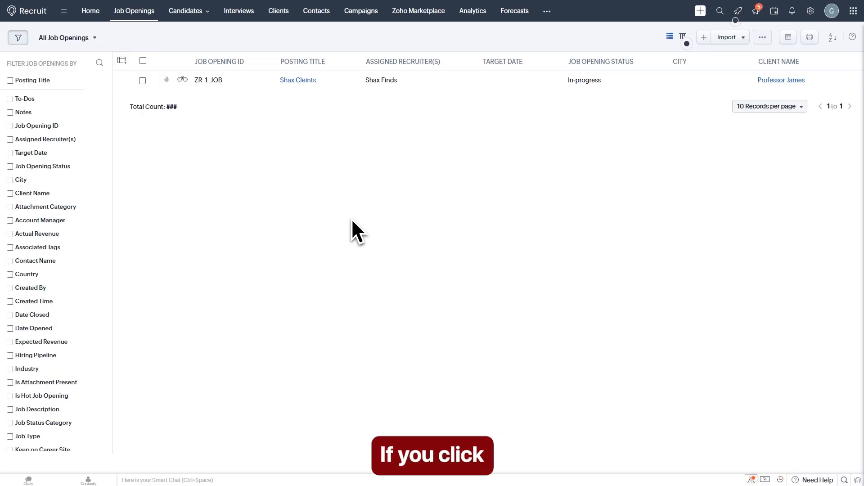
{"action": "left_click", "coordinate": [193, 13]}
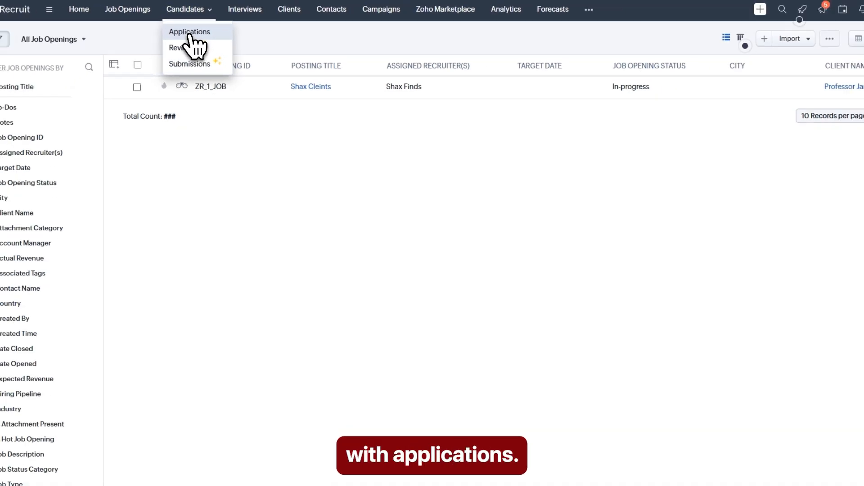
{"action": "left_click", "coordinate": [189, 33]}
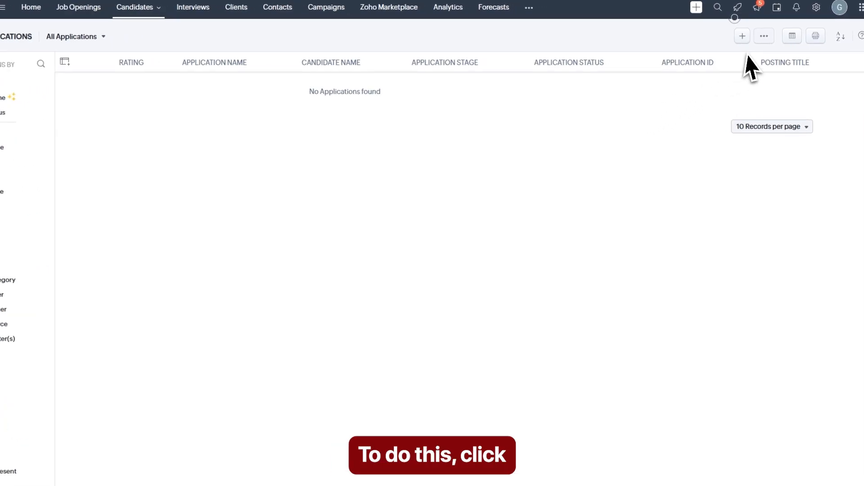
Step: Create a new candidate with their e-mail, salutation Mr., and first and last name
{"action": "left_click", "coordinate": [747, 44]}
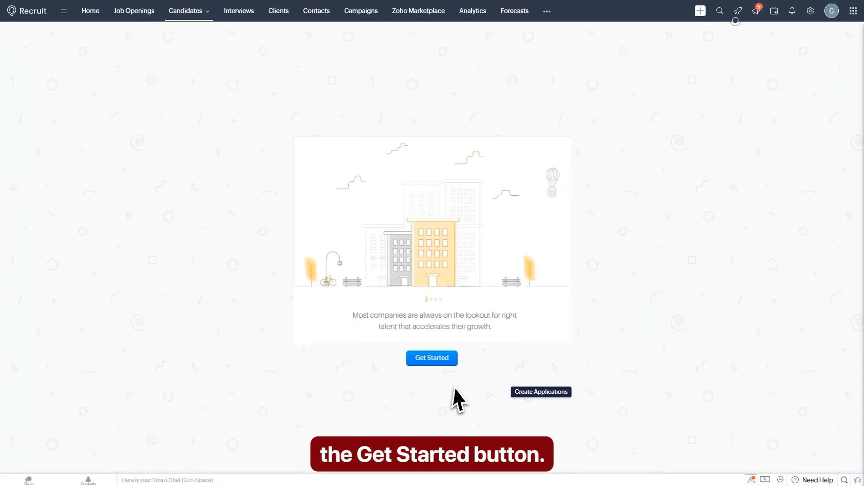
{"action": "left_click", "coordinate": [434, 360]}
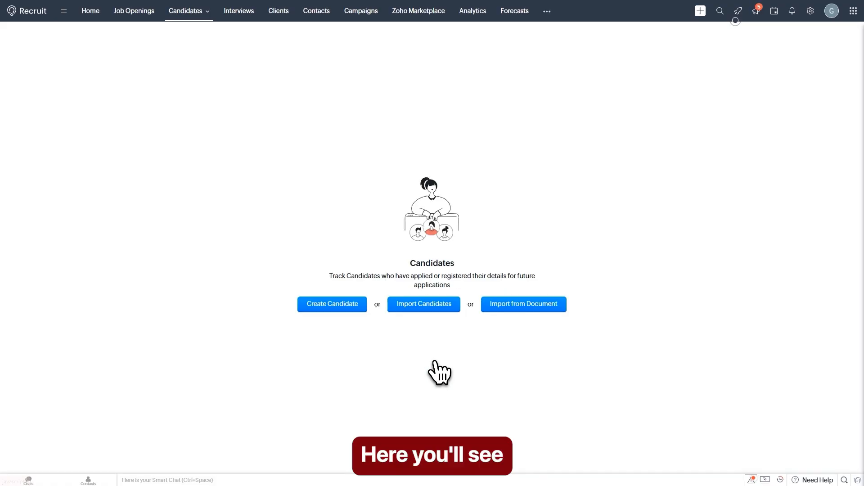
{"action": "left_click", "coordinate": [329, 307]}
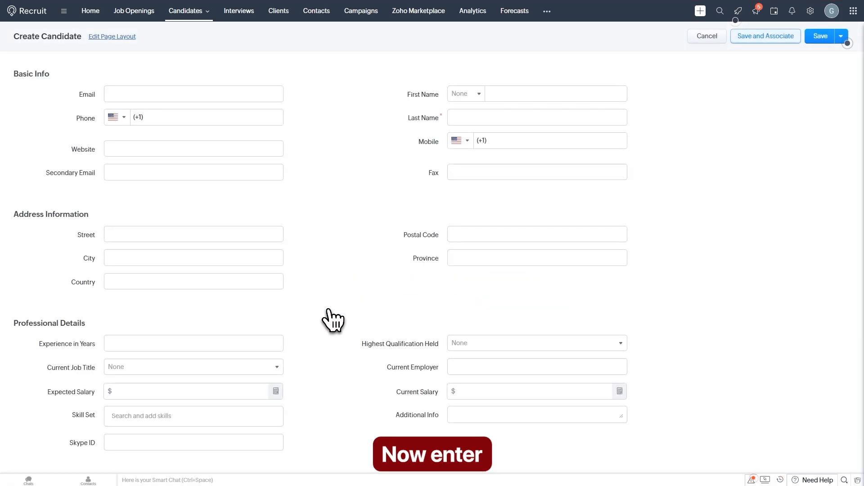
{"action": "left_click", "coordinate": [160, 94]}
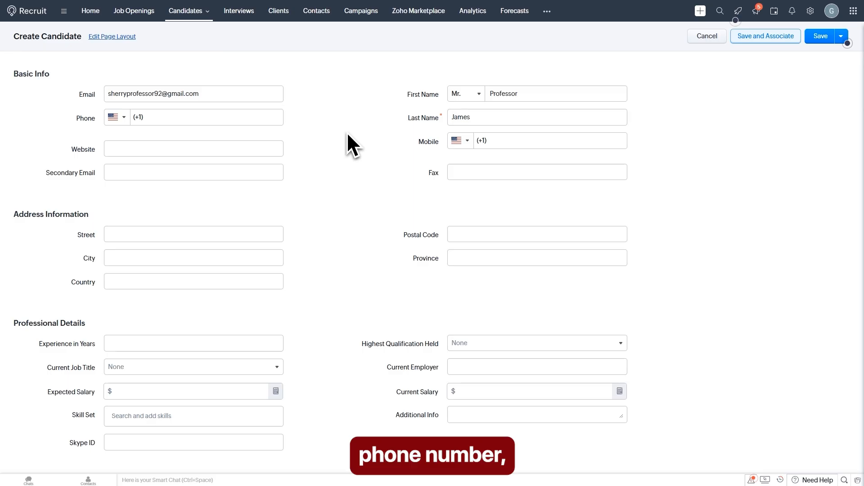
{"action": "scroll", "coordinate": [284, 140], "scroll_direction": "down", "scroll_amount": 1}
{"action": "left_click", "coordinate": [165, 106]}
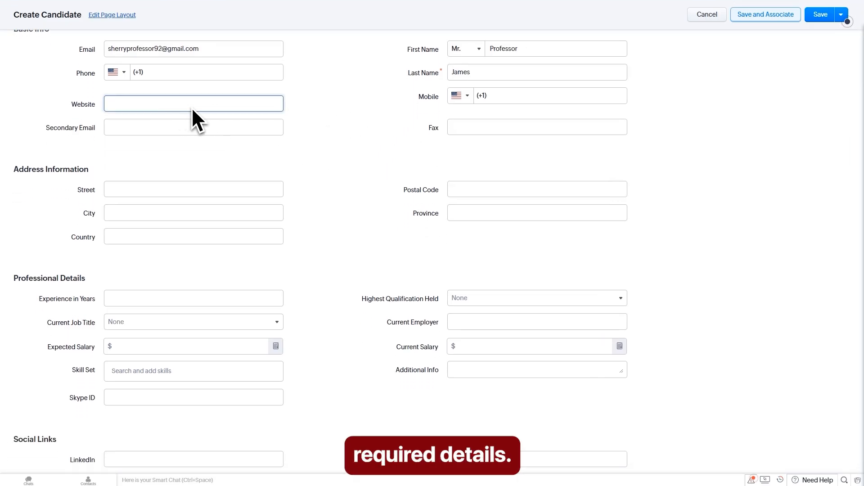
{"action": "scroll", "coordinate": [363, 151], "scroll_direction": "down", "scroll_amount": 6}
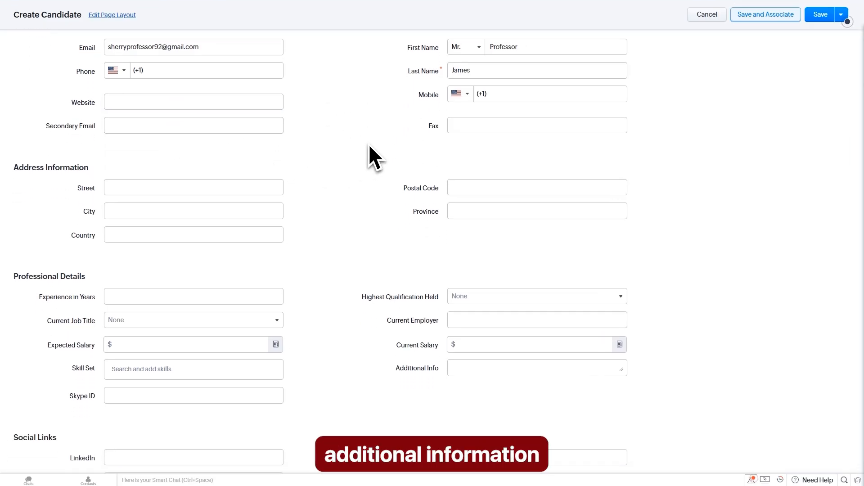
{"action": "scroll", "coordinate": [370, 146], "scroll_direction": "down", "scroll_amount": 2}
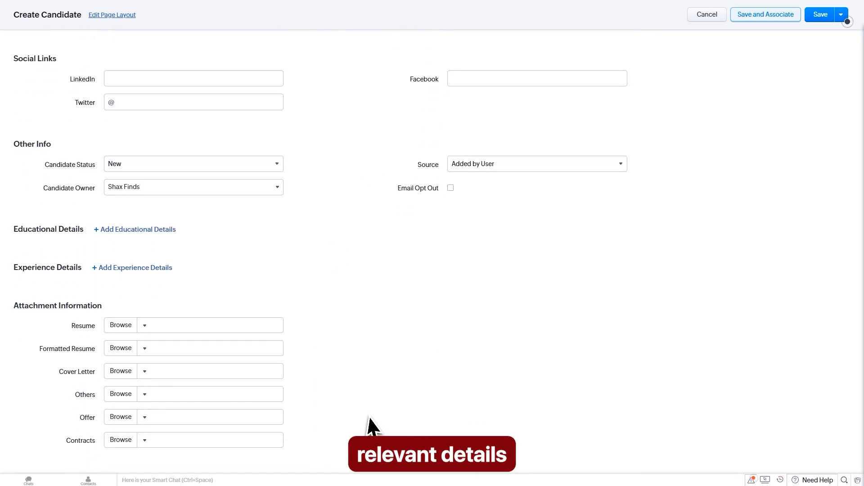
{"action": "scroll", "coordinate": [331, 365], "scroll_direction": "up", "scroll_amount": 10}
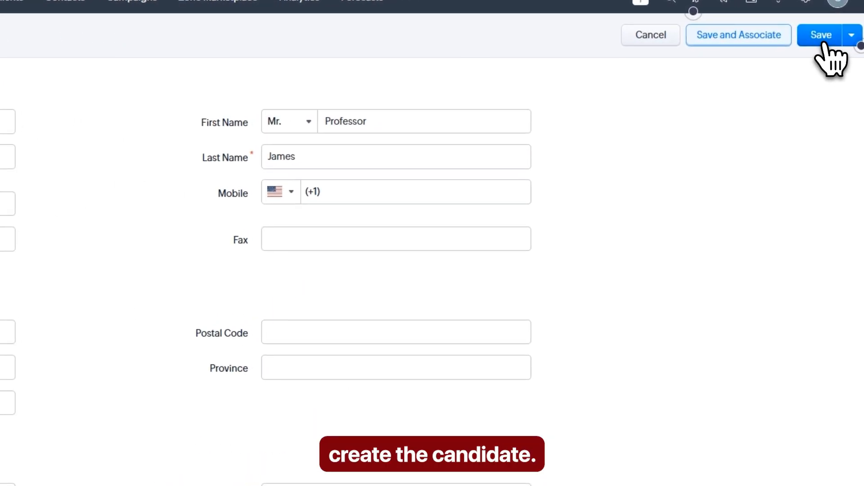
Step: Save the candidate, then open Applications and bring up the Select Candidate(s) list
{"action": "left_click", "coordinate": [822, 39]}
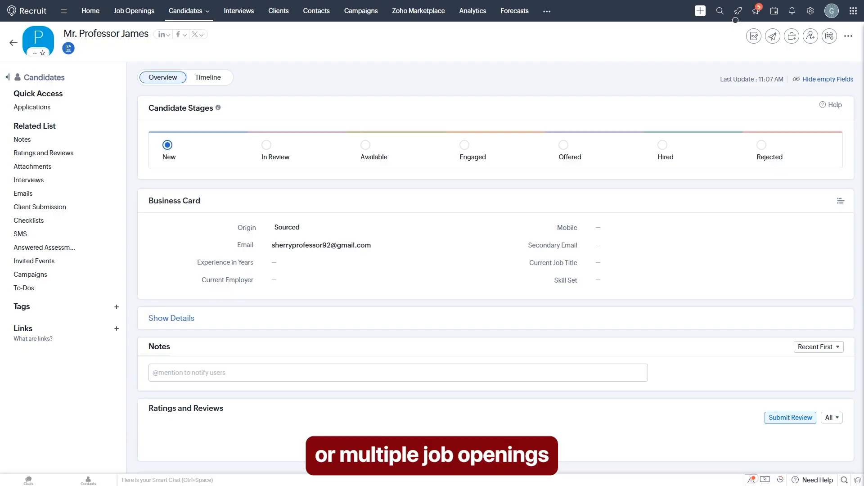
{"action": "left_click", "coordinate": [190, 30]}
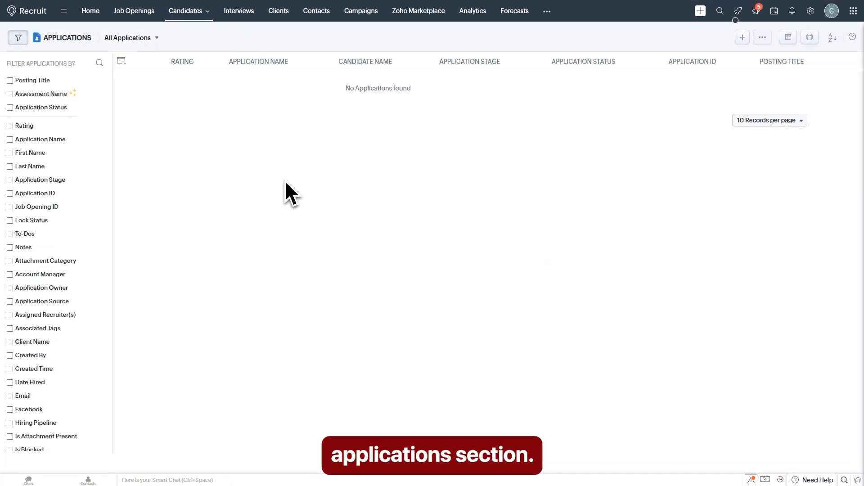
{"action": "left_click", "coordinate": [745, 40]}
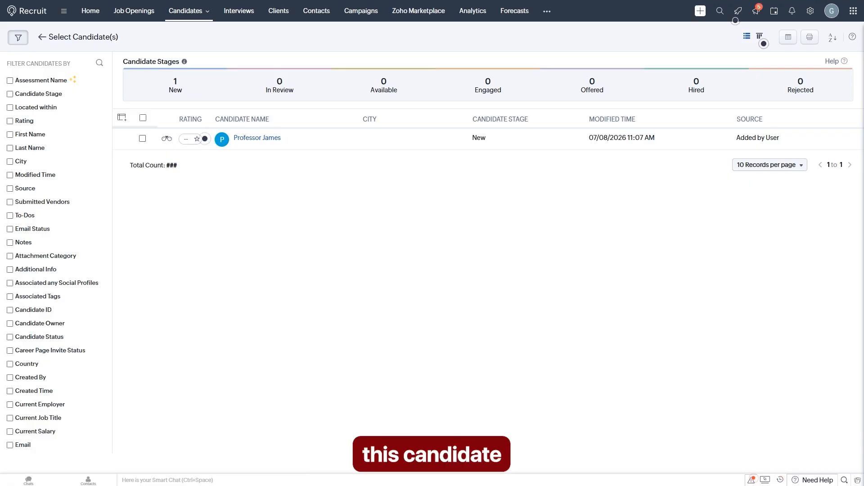
Step: Associate the candidate with job opening ZR_1_JOB (Shax Cleints) and preview application ZR_1_APP
{"action": "left_click", "coordinate": [143, 138]}
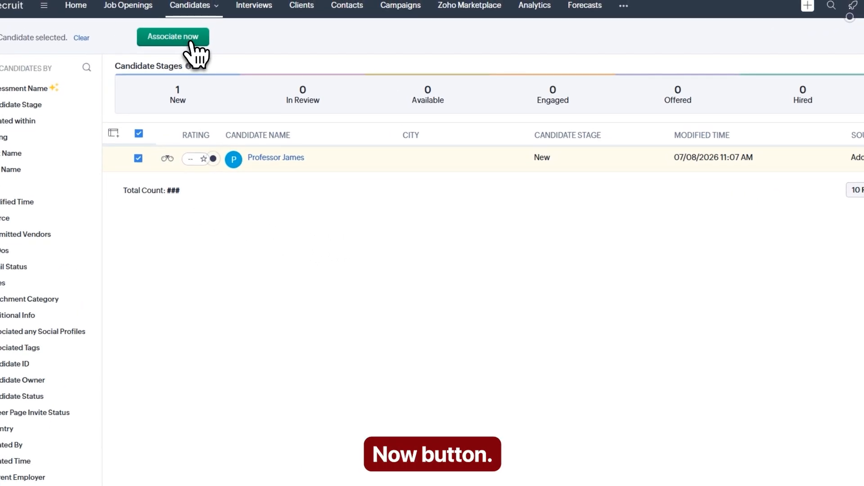
{"action": "left_click", "coordinate": [192, 43]}
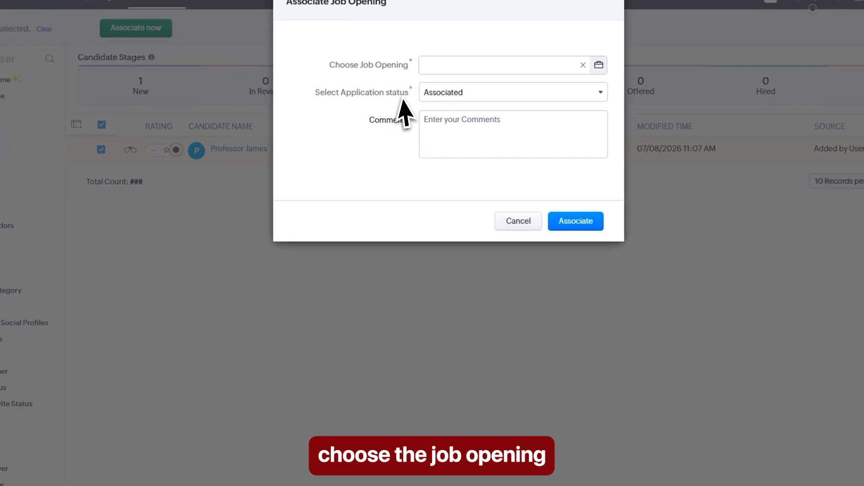
{"action": "left_click", "coordinate": [487, 68]}
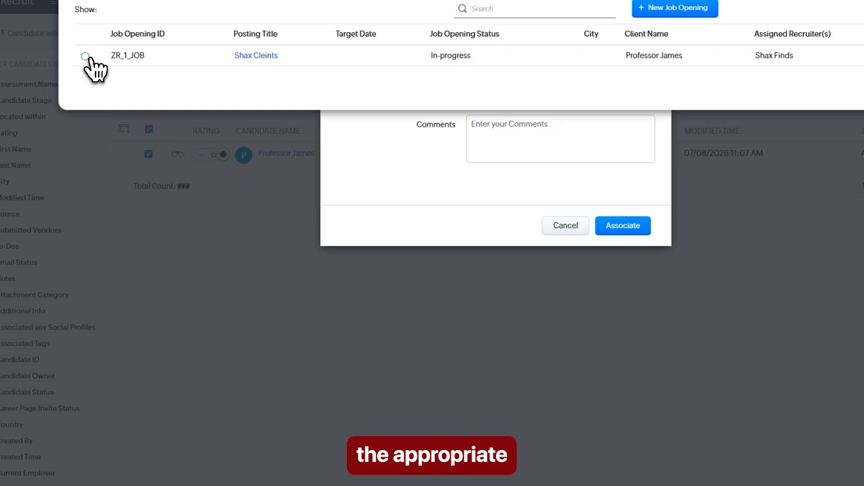
{"action": "left_click", "coordinate": [85, 55]}
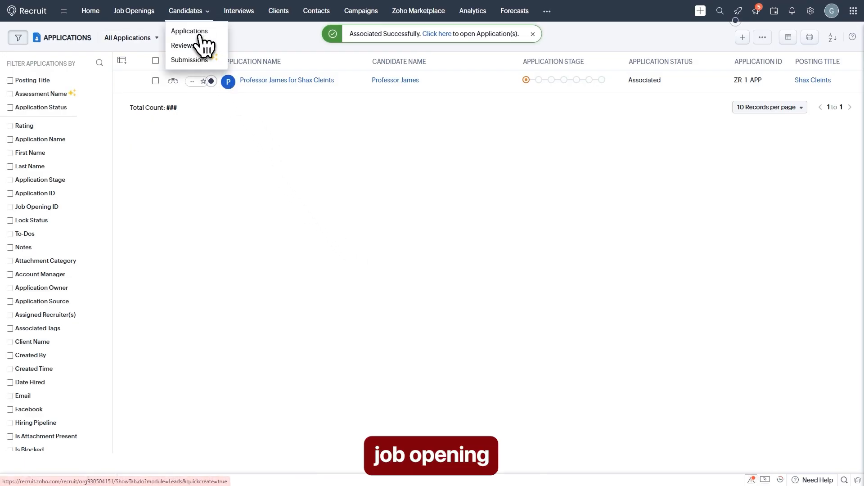
{"action": "left_click", "coordinate": [198, 31]}
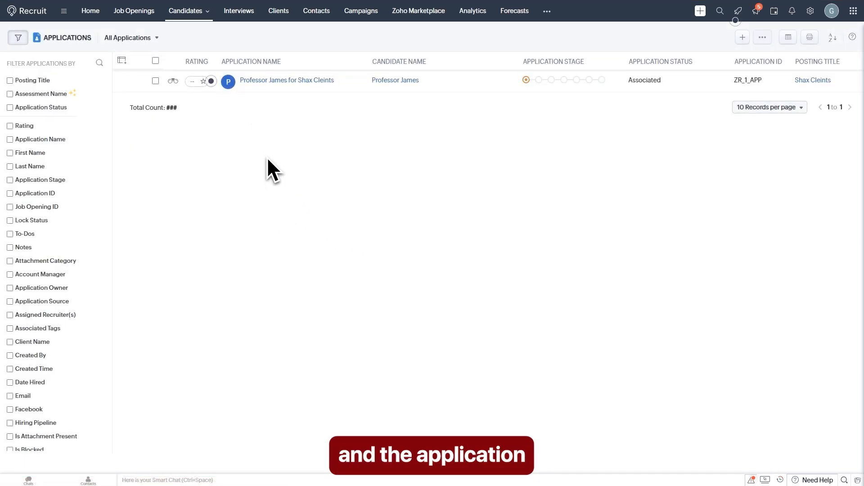
{"action": "left_click", "coordinate": [282, 83]}
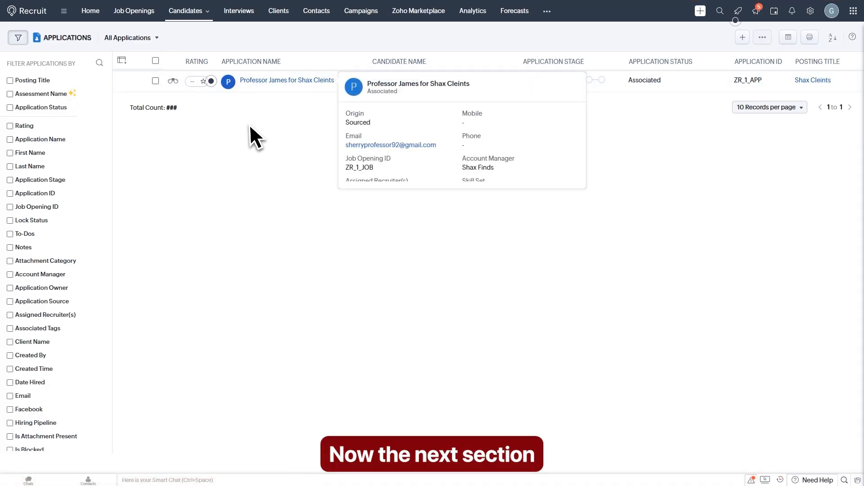
Step: Visit the empty Candidates > Reviews page, then Candidates > Submissions
{"action": "mouse_move", "coordinate": [197, 27]}
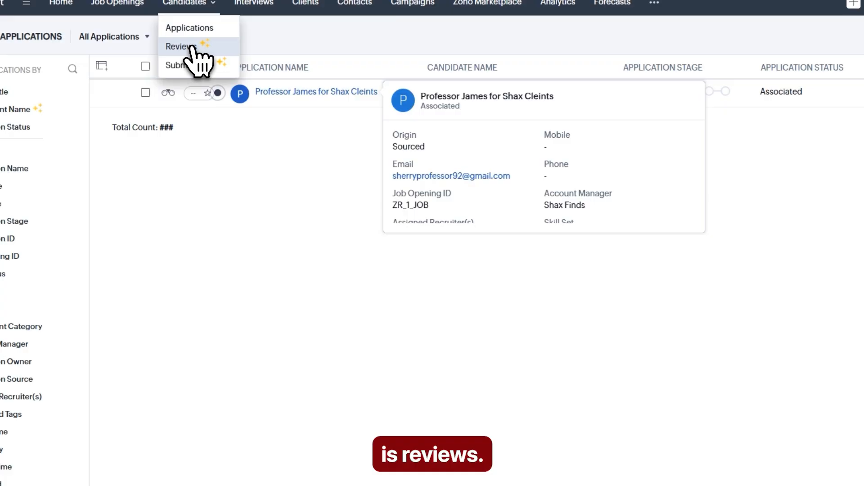
{"action": "left_click", "coordinate": [186, 49]}
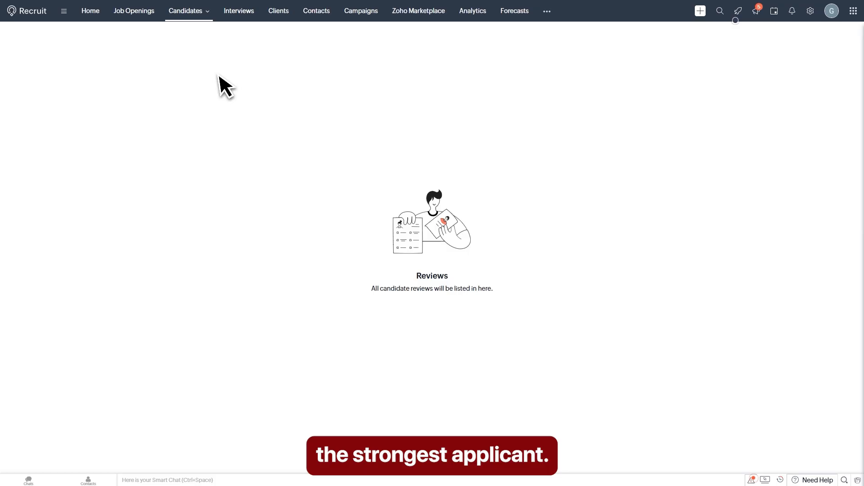
{"action": "mouse_move", "coordinate": [190, 18]}
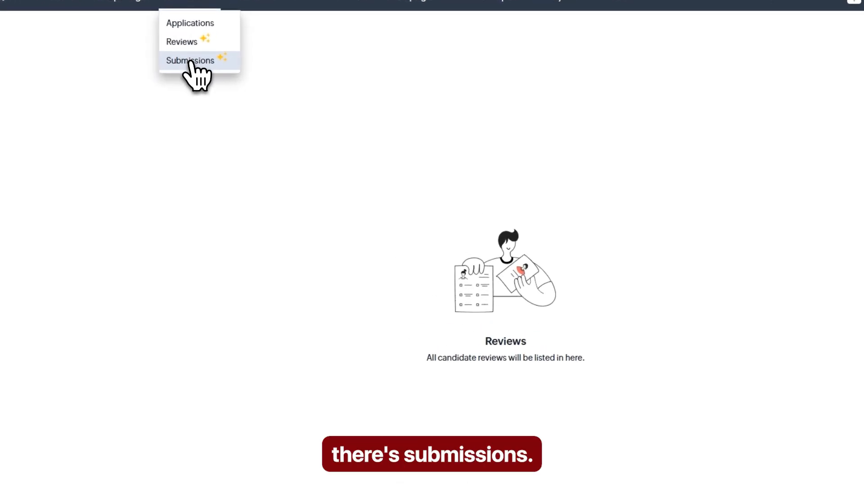
{"action": "left_click", "coordinate": [190, 59]}
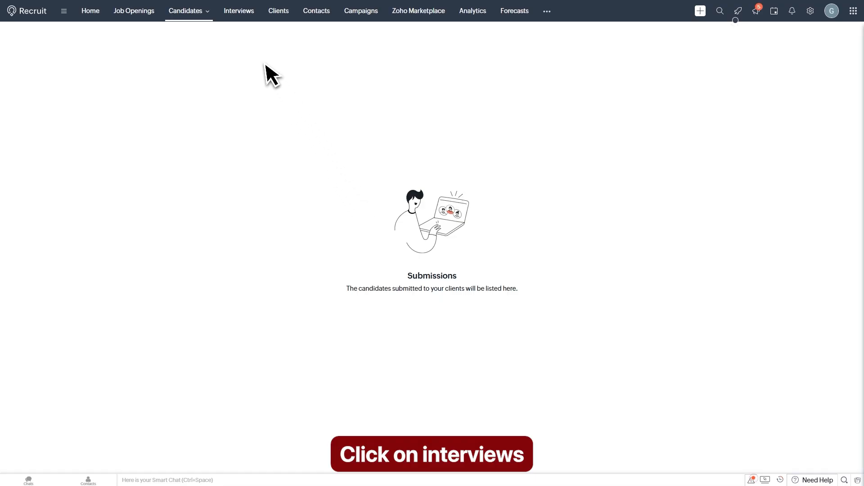
Step: Open the Interviews section and bring up the Create Interview type choices
{"action": "left_click", "coordinate": [242, 14]}
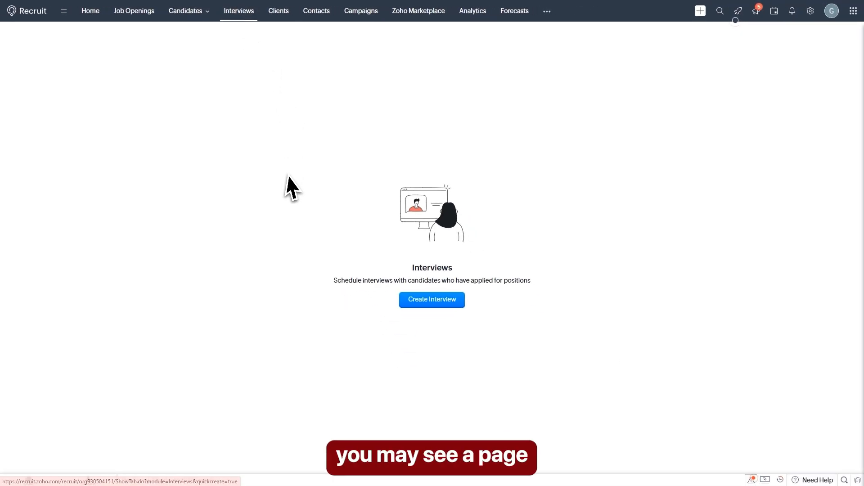
{"action": "left_click_drag", "start_coordinate": [333, 280], "coordinate": [563, 275]}
{"action": "left_click", "coordinate": [577, 265]}
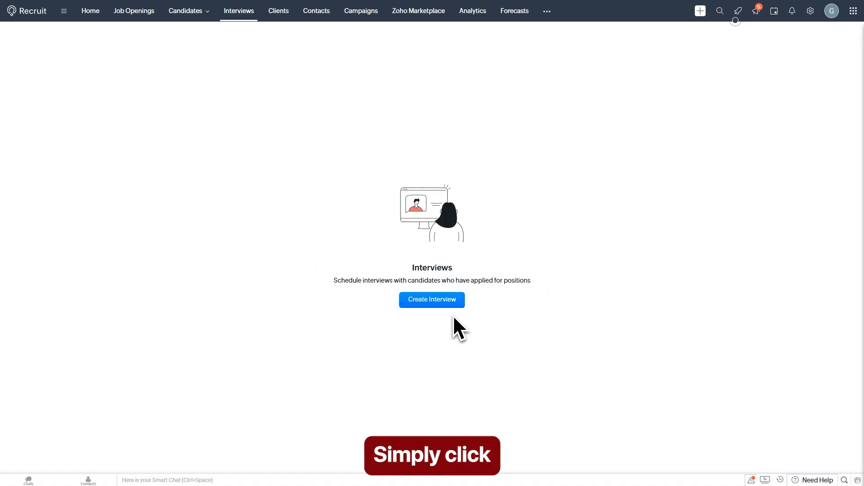
{"action": "left_click", "coordinate": [435, 306]}
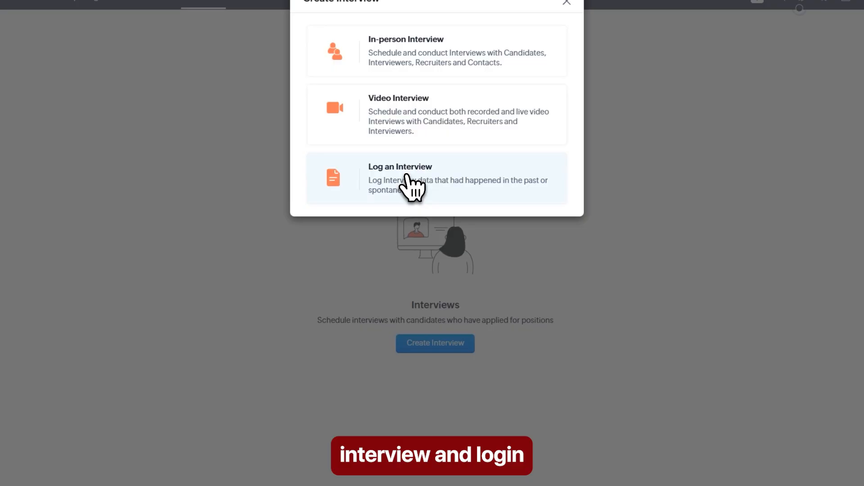
Step: Start an in-person interview named Internal Interview and enter the candidate
{"action": "left_click", "coordinate": [401, 72]}
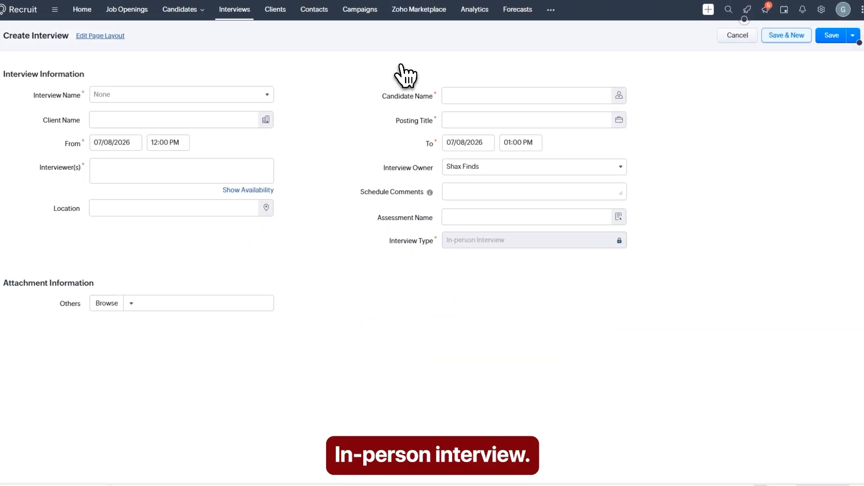
{"action": "left_click", "coordinate": [121, 94]}
{"action": "left_click", "coordinate": [131, 114]}
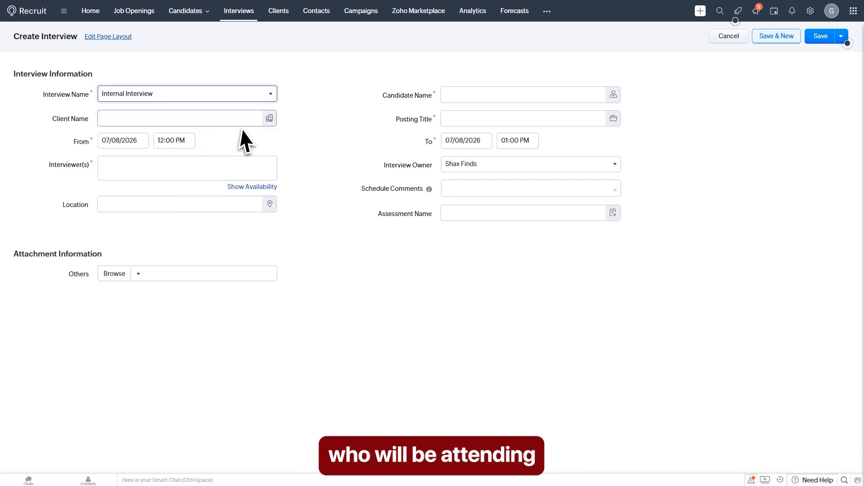
{"action": "left_click", "coordinate": [466, 95]}
{"action": "type", "text": "Professor James"}
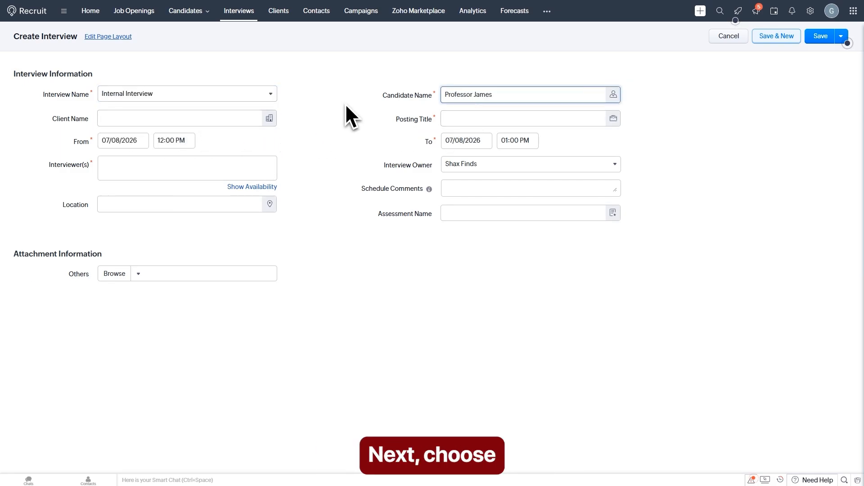
Step: Link the ZR_1_JOB opening, add the recruiter as interviewer, and save the interview
{"action": "left_click", "coordinate": [465, 122]}
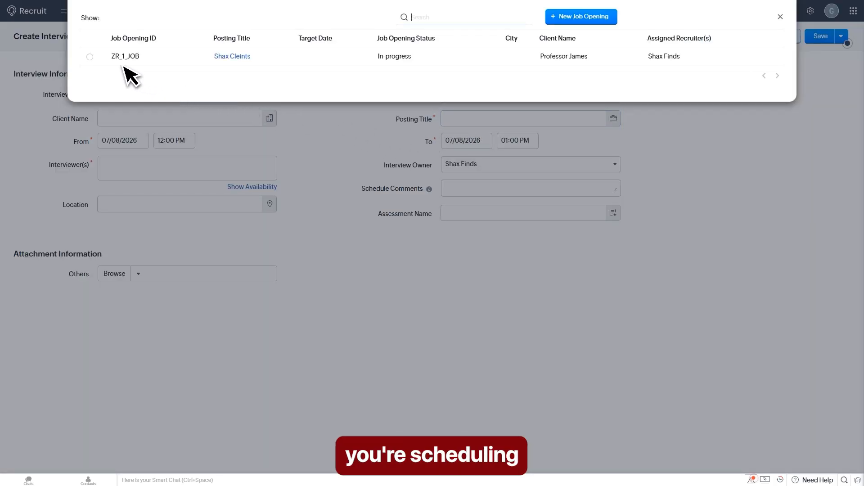
{"action": "left_click", "coordinate": [89, 58]}
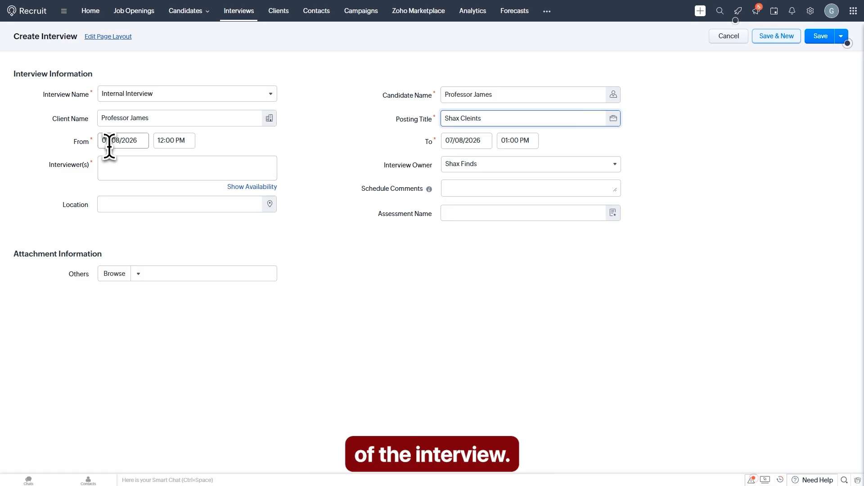
{"action": "left_click", "coordinate": [140, 167]}
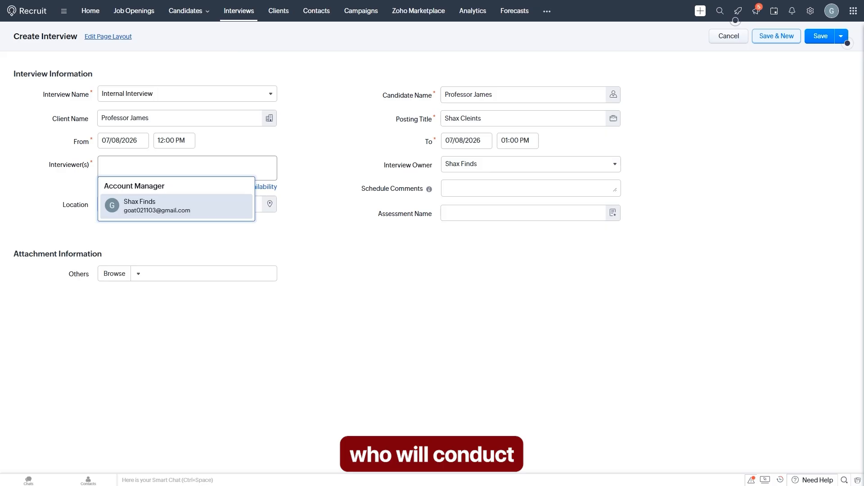
{"action": "left_click", "coordinate": [162, 205]}
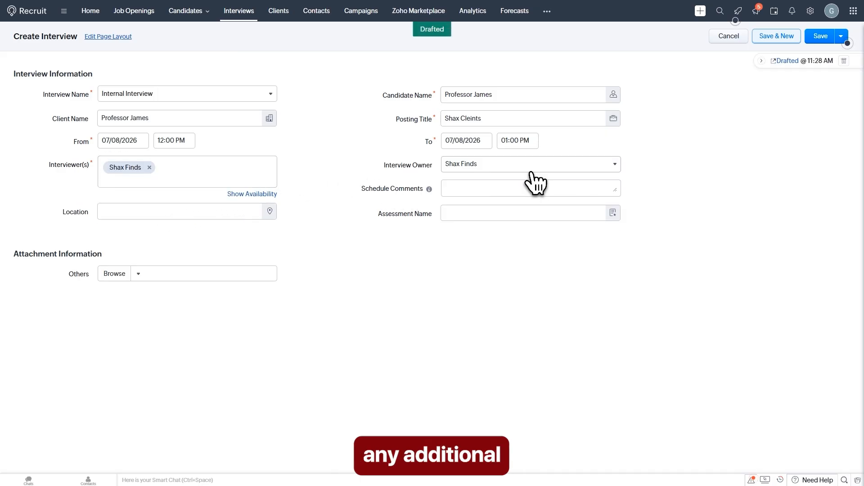
{"action": "left_click", "coordinate": [618, 169]}
{"action": "left_click", "coordinate": [671, 172]}
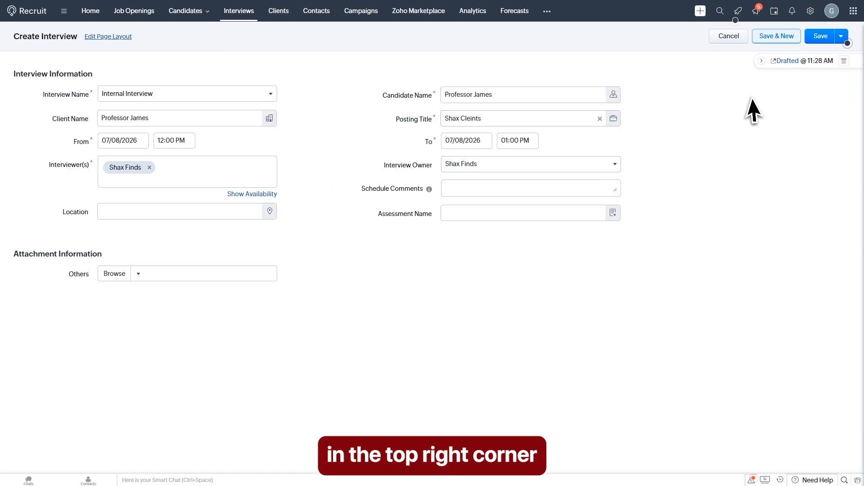
{"action": "left_click", "coordinate": [821, 36]}
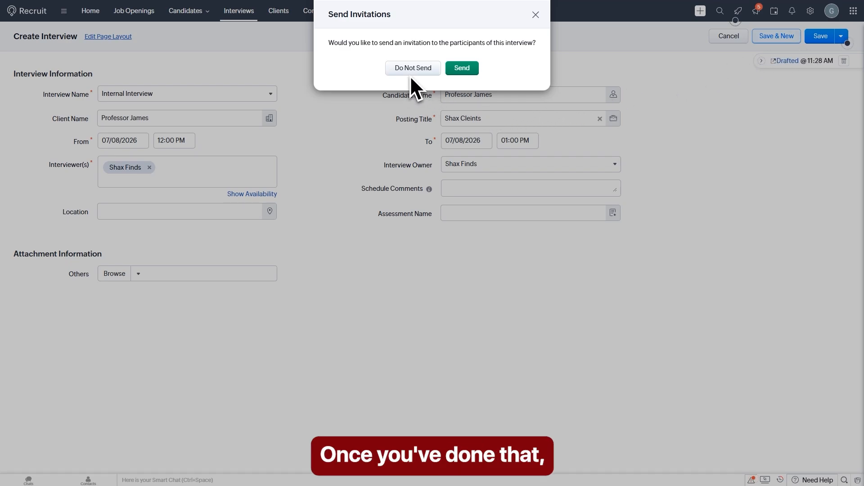
Step: Send the invitations, review the interview record, and return to the All Interviews list
{"action": "left_click", "coordinate": [462, 68]}
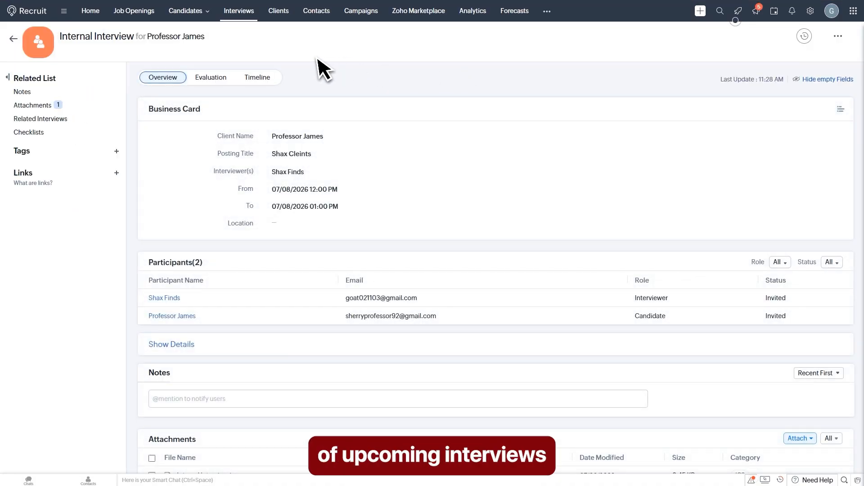
{"action": "scroll", "coordinate": [501, 155], "scroll_direction": "down", "scroll_amount": 4}
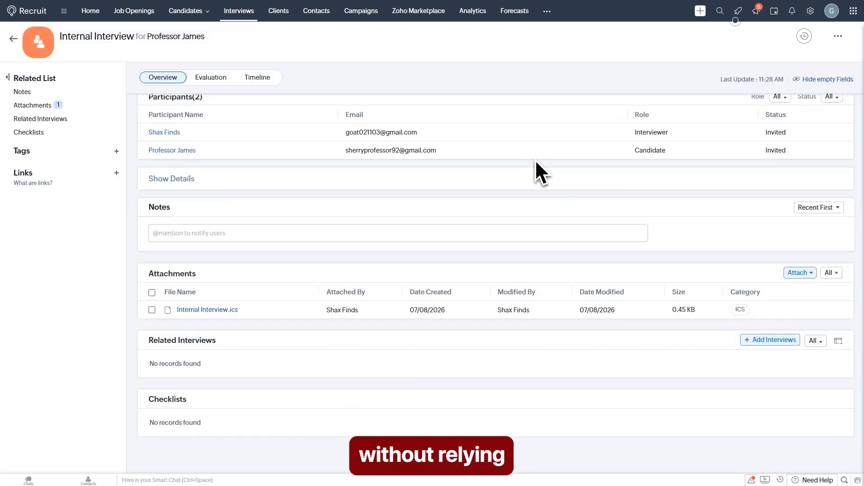
{"action": "scroll", "coordinate": [550, 168], "scroll_direction": "up", "scroll_amount": 4}
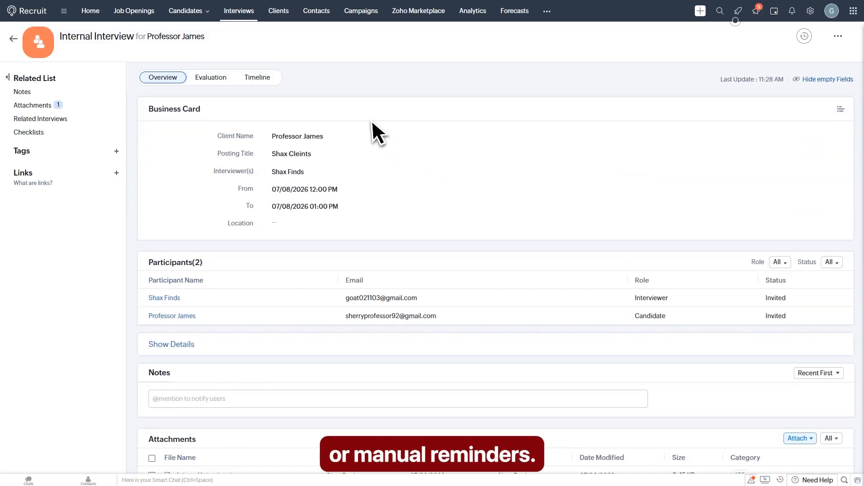
{"action": "left_click", "coordinate": [247, 17]}
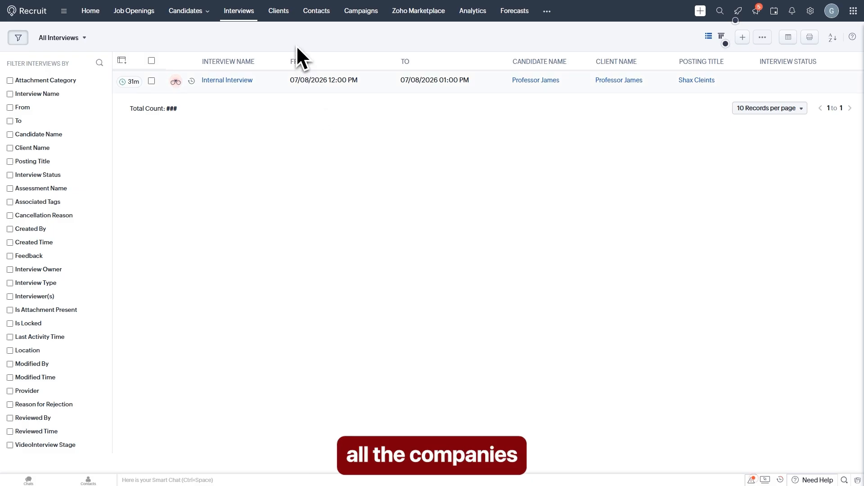
Step: Go to the Clients list and open a new Create Client form
{"action": "left_click", "coordinate": [280, 12]}
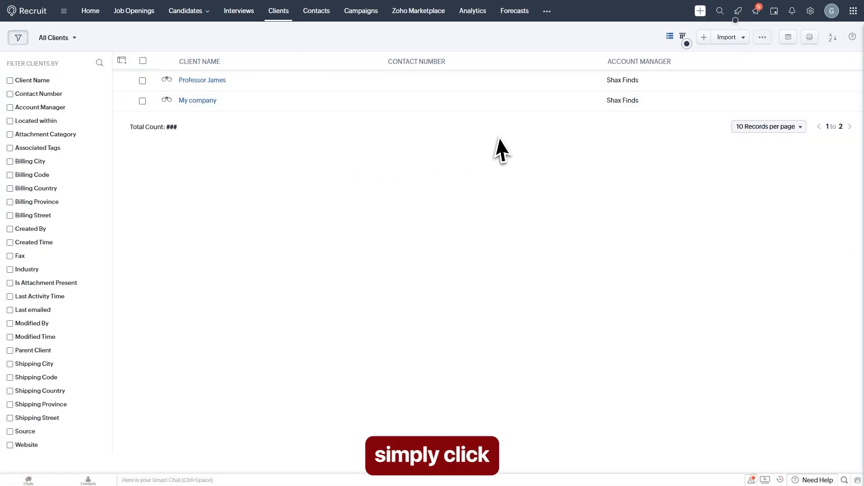
{"action": "left_click", "coordinate": [703, 37]}
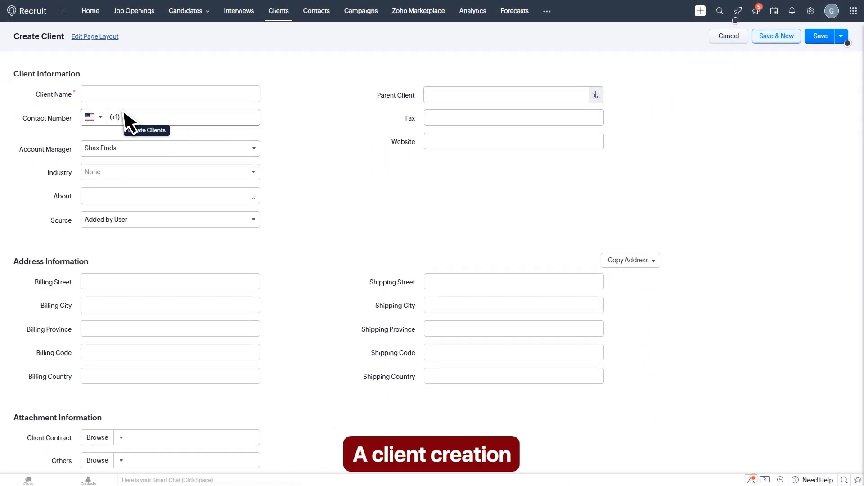
Step: Create client 'Shijju' with the pasted Pakistani contact number and save it
{"action": "left_click", "coordinate": [121, 95]}
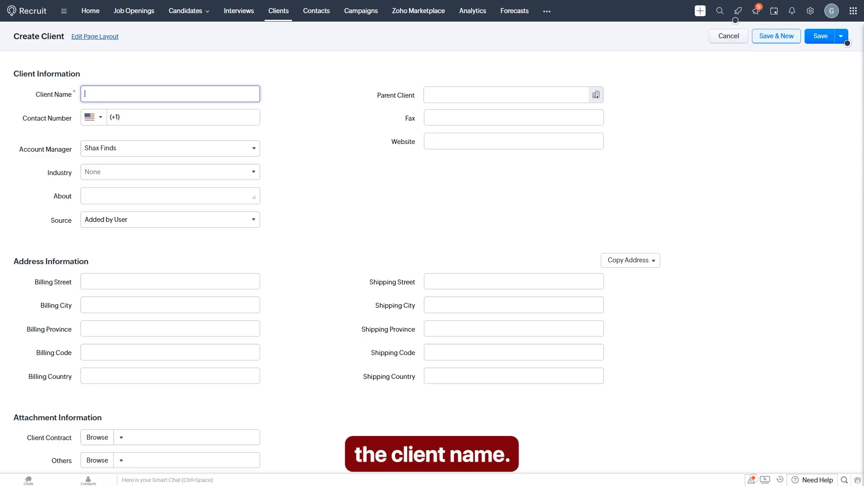
{"action": "type", "text": "Shijju"}
{"action": "left_click", "coordinate": [517, 95]}
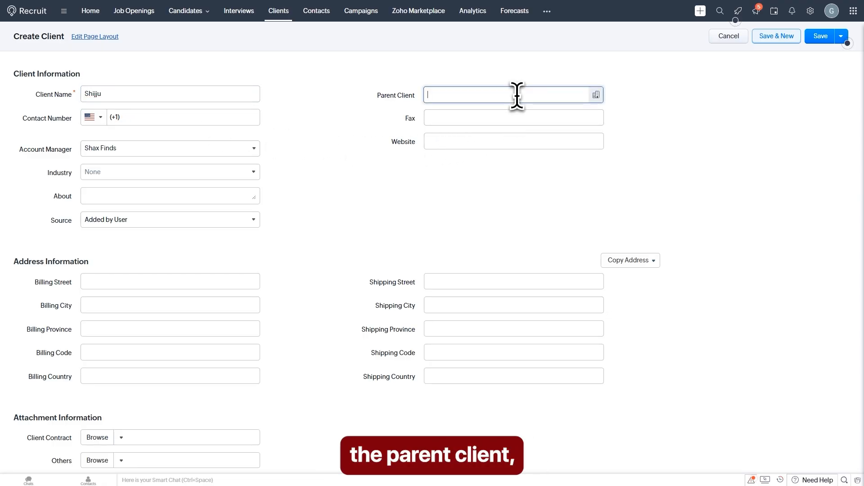
{"action": "left_click", "coordinate": [414, 121]}
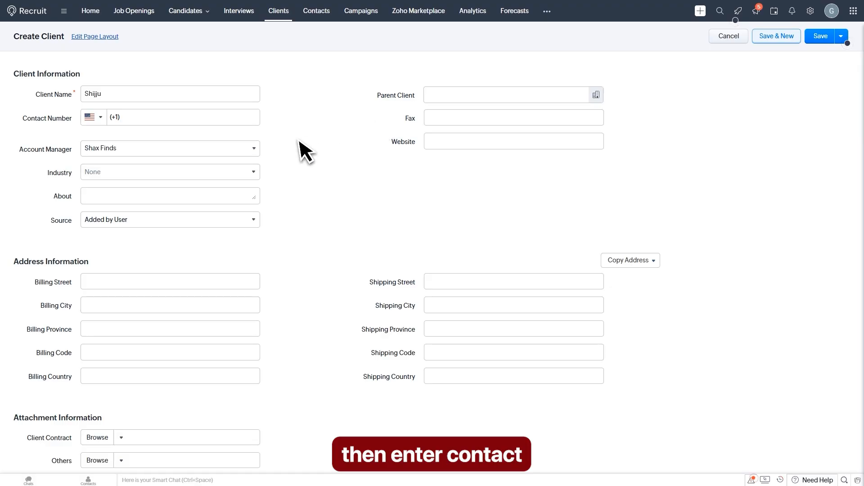
{"action": "left_click", "coordinate": [172, 120]}
{"action": "key", "text": "ctrl+v"}
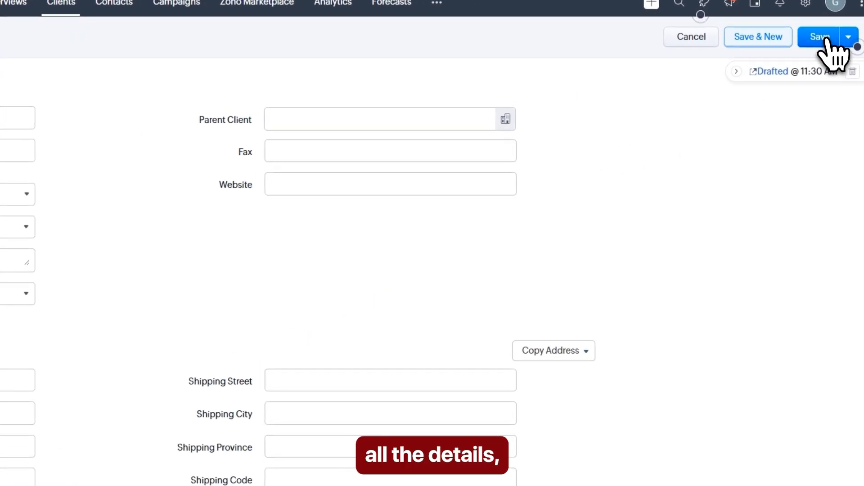
{"action": "left_click", "coordinate": [826, 40]}
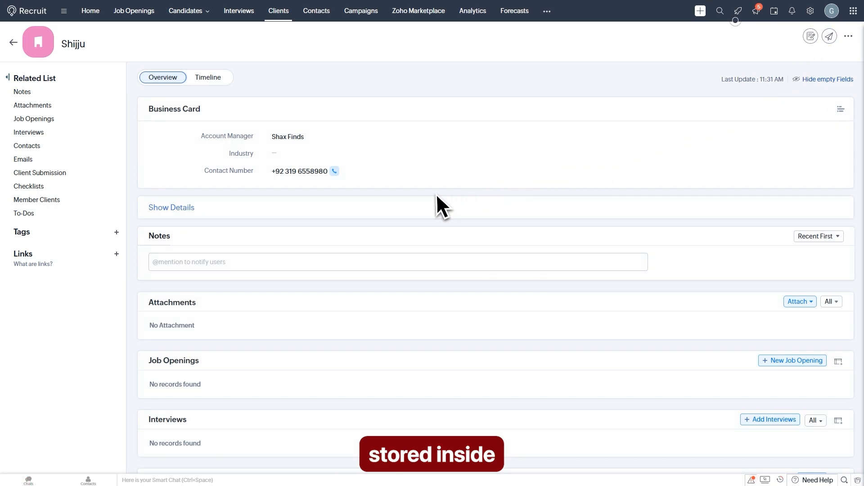
Step: Return to the Clients list and clear the Client Name and Contact Number filters
{"action": "left_click", "coordinate": [282, 20]}
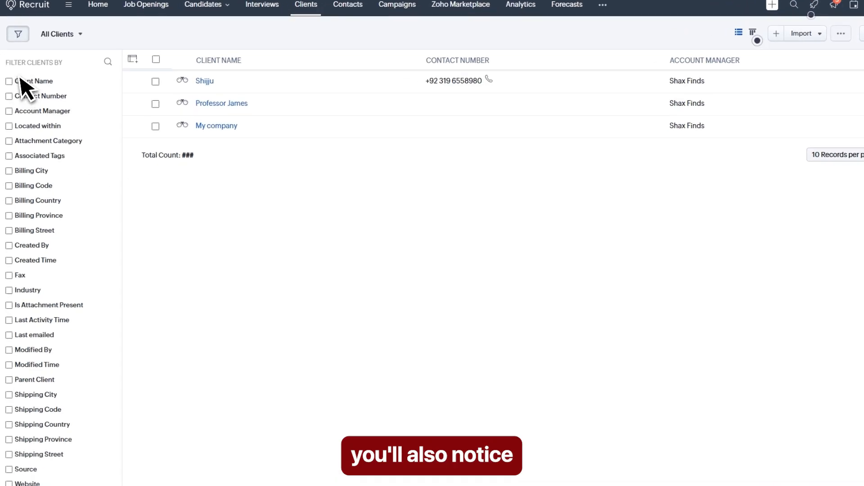
{"action": "left_click", "coordinate": [9, 81]}
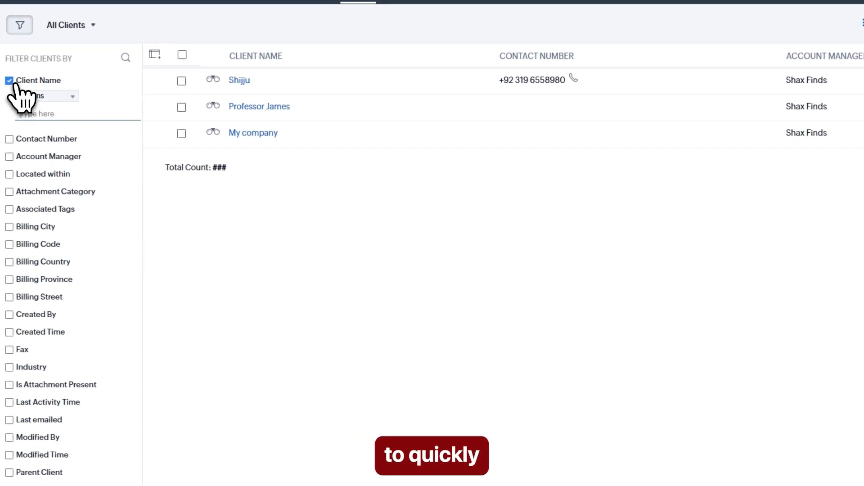
{"action": "left_click", "coordinate": [9, 80]}
{"action": "left_click", "coordinate": [9, 95]}
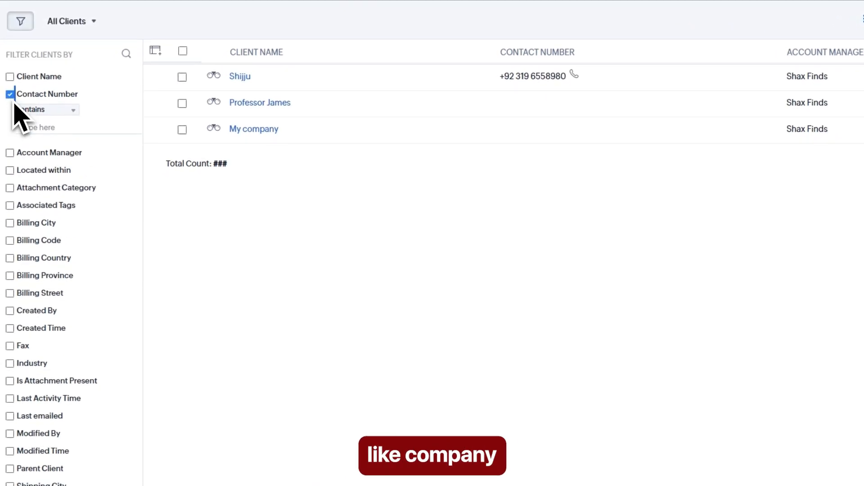
{"action": "left_click", "coordinate": [10, 95]}
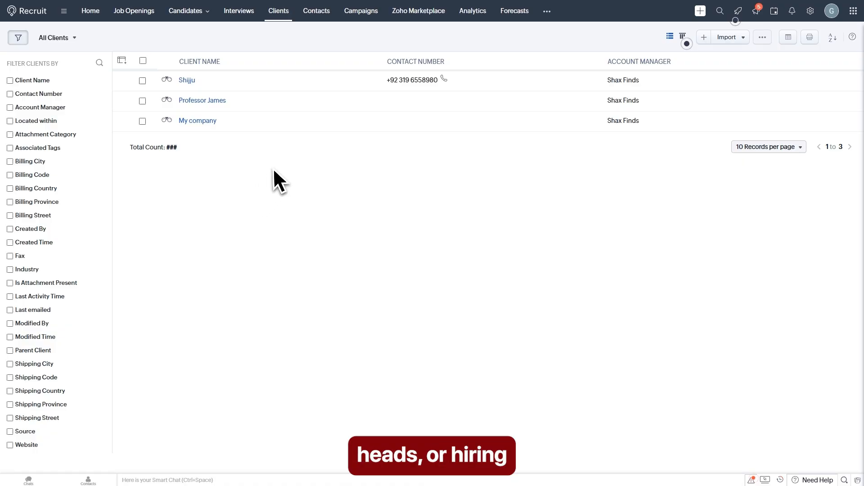
Step: Go to the Contacts list and open a new Create Contact form
{"action": "left_click", "coordinate": [319, 16]}
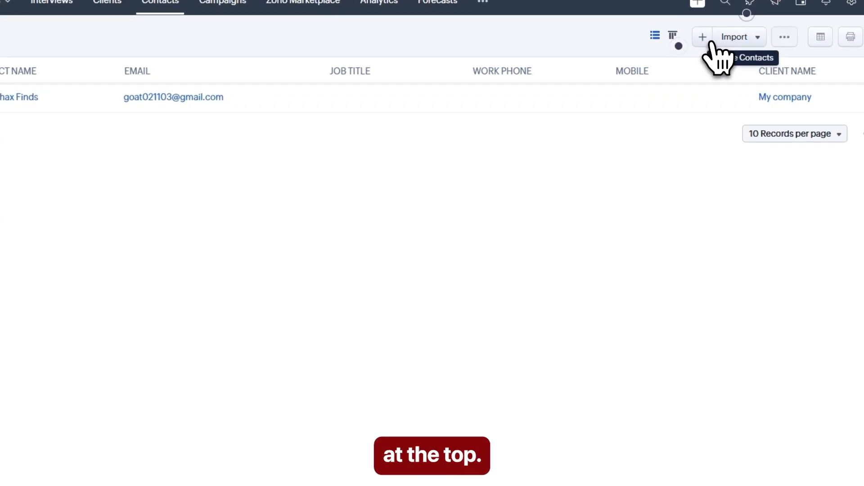
{"action": "left_click", "coordinate": [703, 37]}
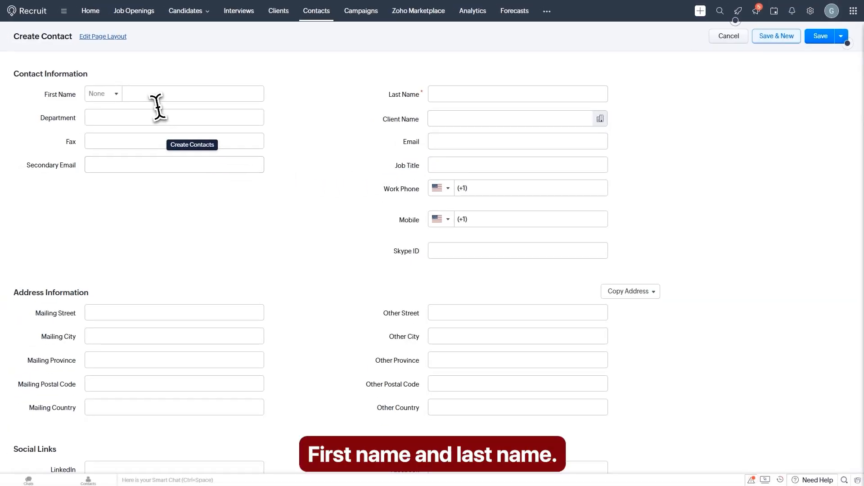
Step: Give the contact title Mr. and a name, department HR, and client Shijju
{"action": "left_click", "coordinate": [153, 94]}
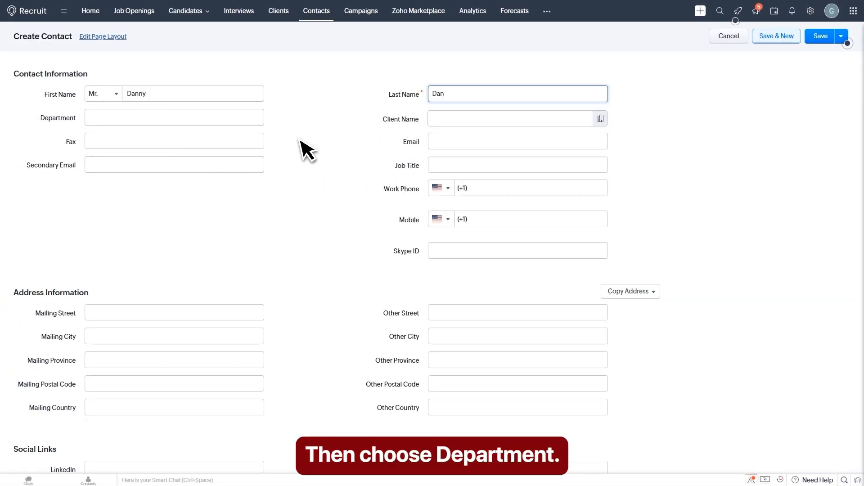
{"action": "left_click", "coordinate": [124, 118]}
{"action": "type", "text": "HR"}
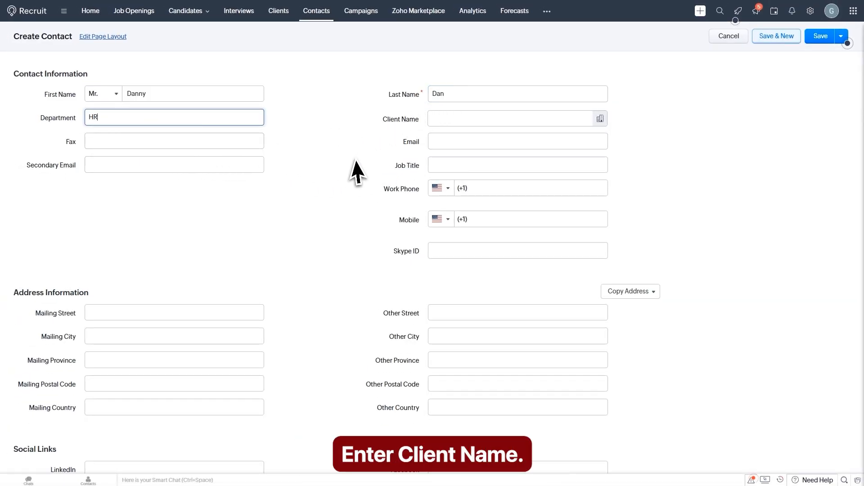
{"action": "left_click", "coordinate": [474, 123]}
{"action": "type", "text": "Shiju"}
{"action": "left_click", "coordinate": [338, 126]}
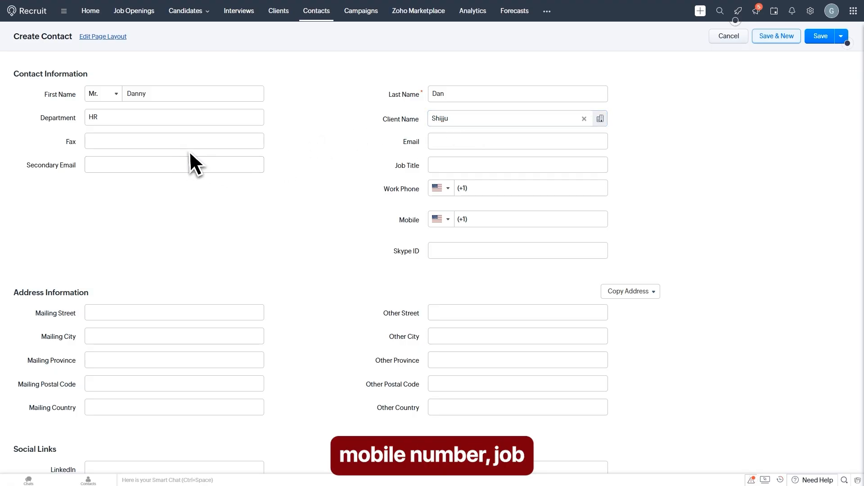
{"action": "scroll", "coordinate": [322, 155], "scroll_direction": "down", "scroll_amount": 1}
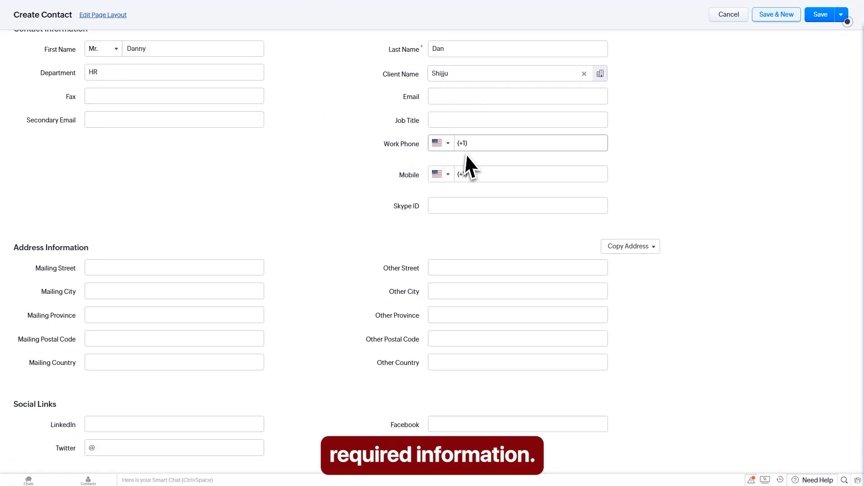
{"action": "scroll", "coordinate": [349, 161], "scroll_direction": "down", "scroll_amount": 1}
{"action": "scroll", "coordinate": [350, 165], "scroll_direction": "down", "scroll_amount": 3}
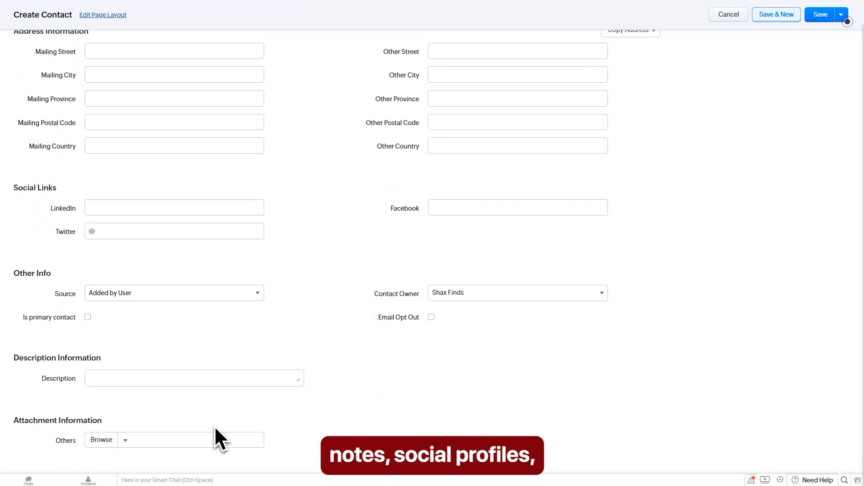
{"action": "scroll", "coordinate": [337, 273], "scroll_direction": "up", "scroll_amount": 4}
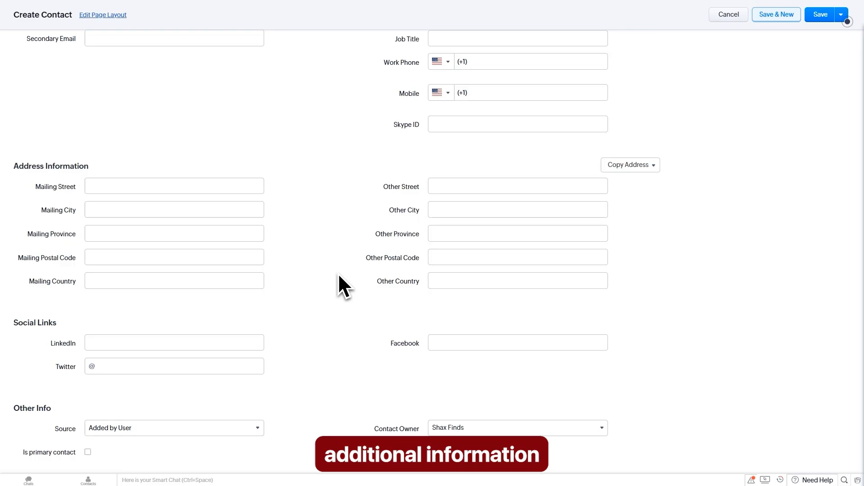
{"action": "scroll", "coordinate": [335, 271], "scroll_direction": "up", "scroll_amount": 2}
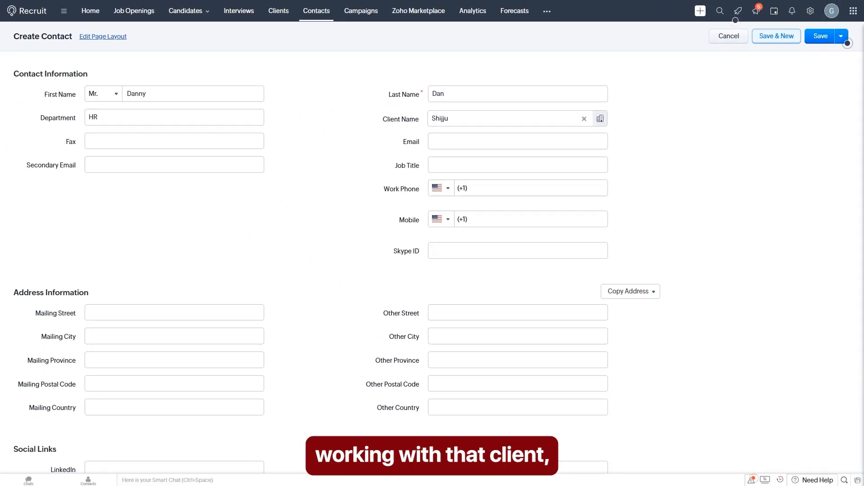
{"action": "left_click", "coordinate": [821, 36]}
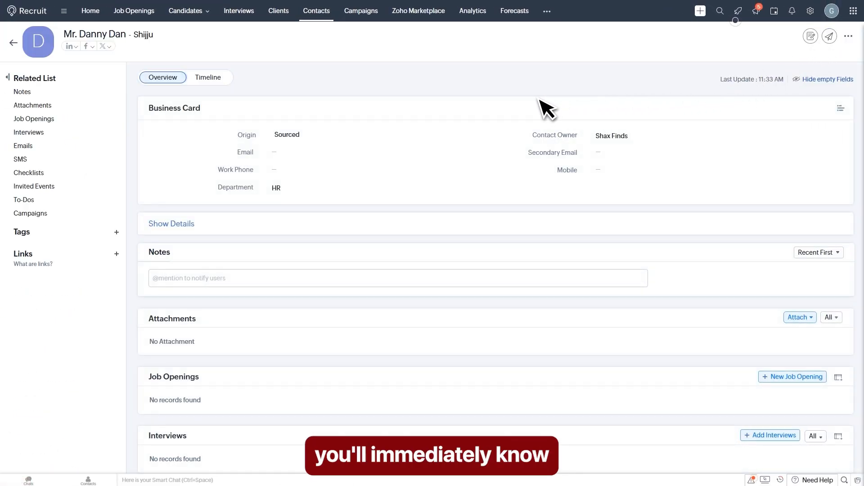
{"action": "left_click", "coordinate": [320, 12]}
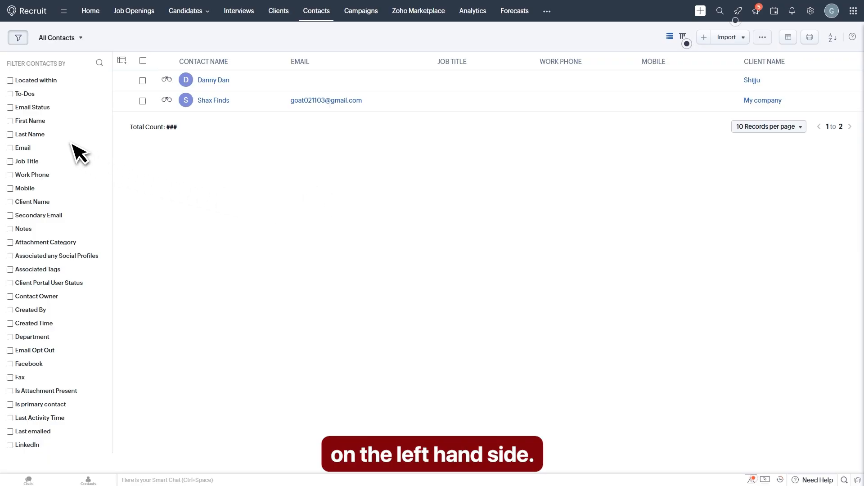
{"action": "left_click", "coordinate": [10, 81]}
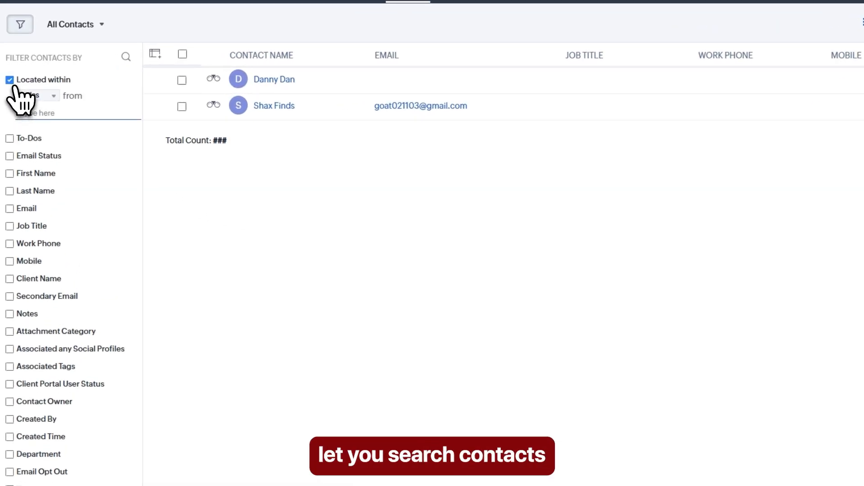
{"action": "left_click", "coordinate": [11, 82]}
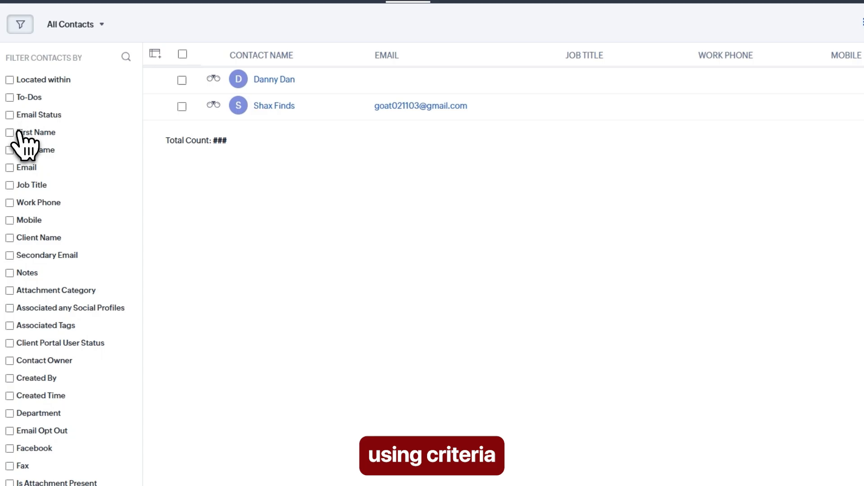
{"action": "left_click", "coordinate": [17, 133]}
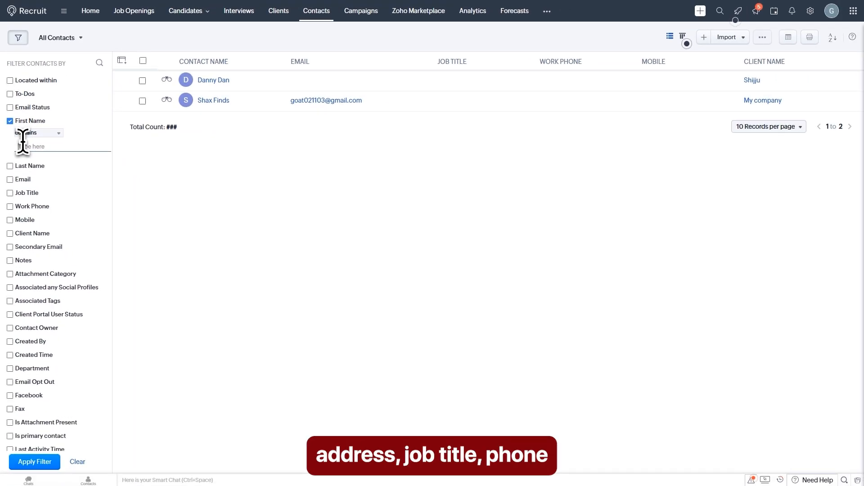
{"action": "type", "text": "danny"}
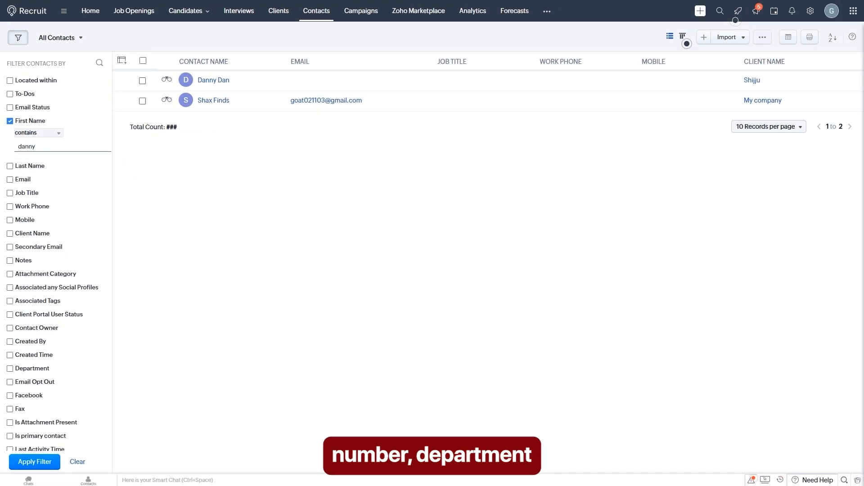
{"action": "key", "text": "Return"}
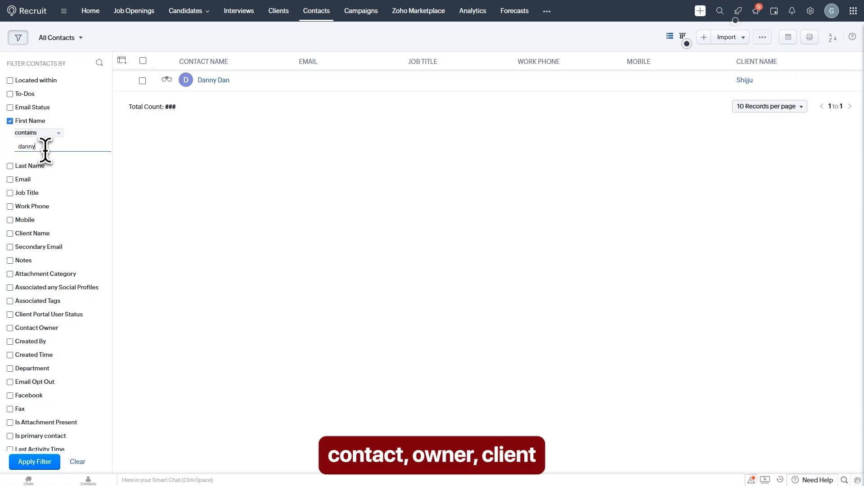
{"action": "left_click_drag", "start_coordinate": [38, 148], "coordinate": [15, 150]}
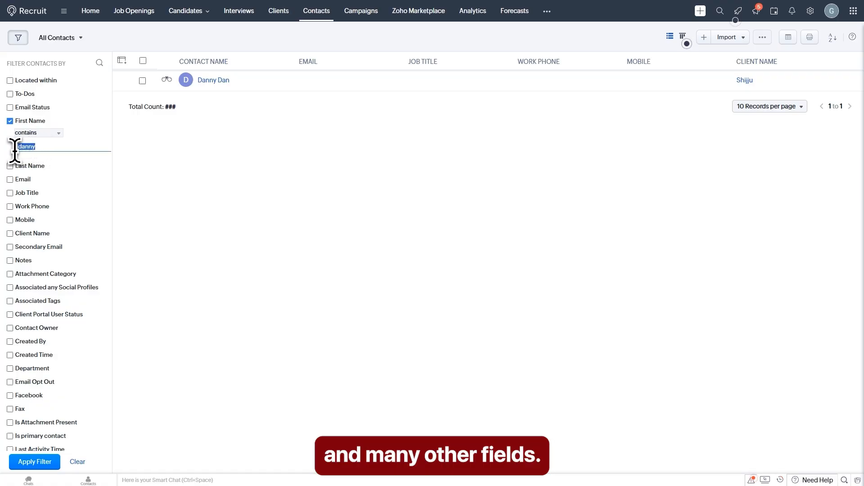
{"action": "key", "text": "BackSpace"}
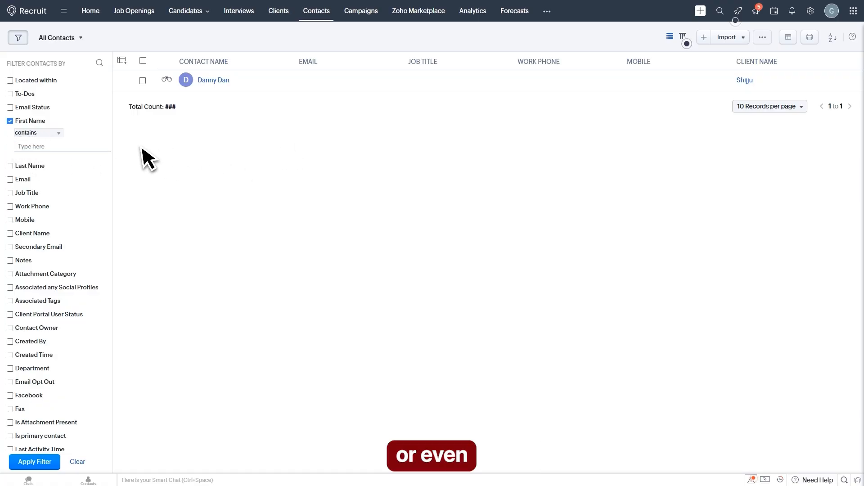
{"action": "left_click", "coordinate": [11, 121]}
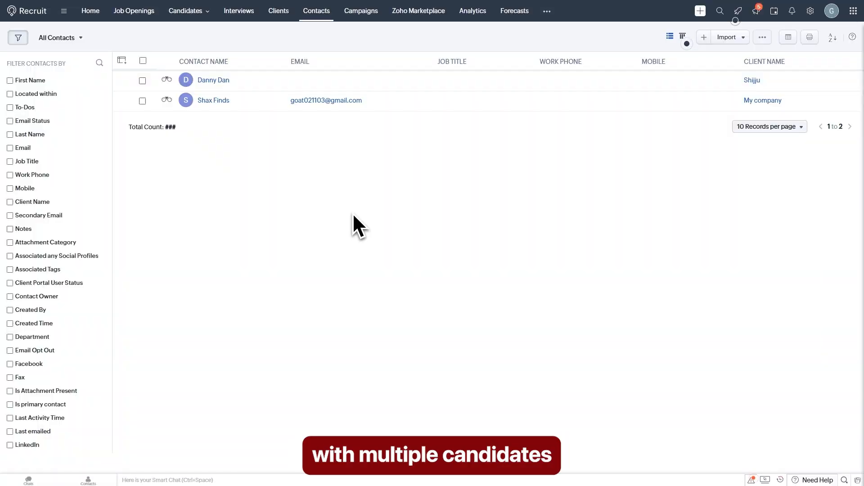
Step: Open Campaigns and choose Run Campaign to reach the Zoho Campaigns welcome page
{"action": "left_click", "coordinate": [359, 15]}
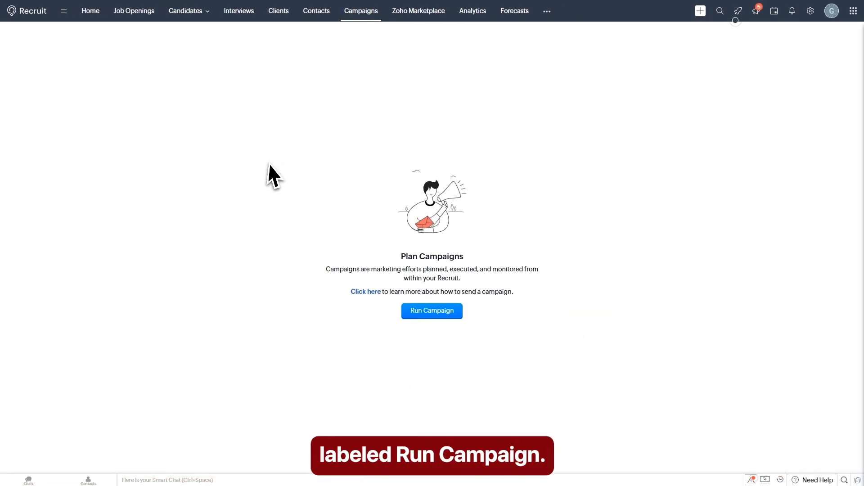
{"action": "left_click", "coordinate": [436, 314]}
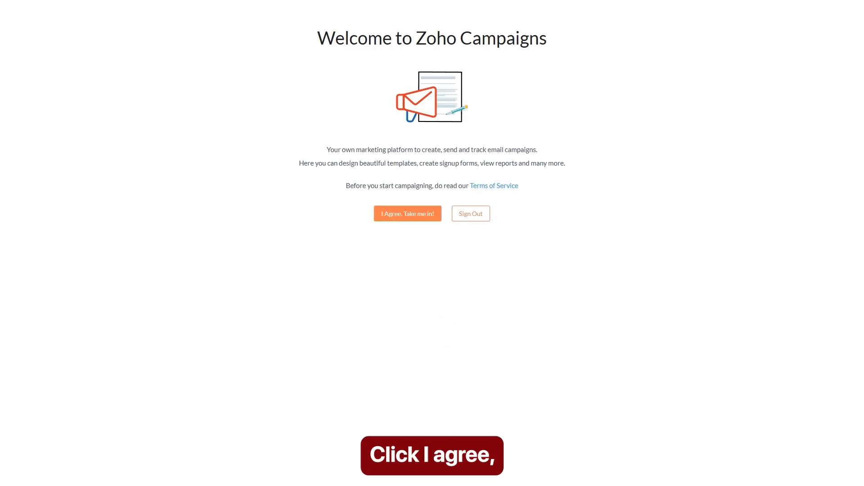
Step: Accept the Zoho Campaigns terms and sync Zoho Recruit contacts into My Sample List
{"action": "left_click", "coordinate": [396, 216]}
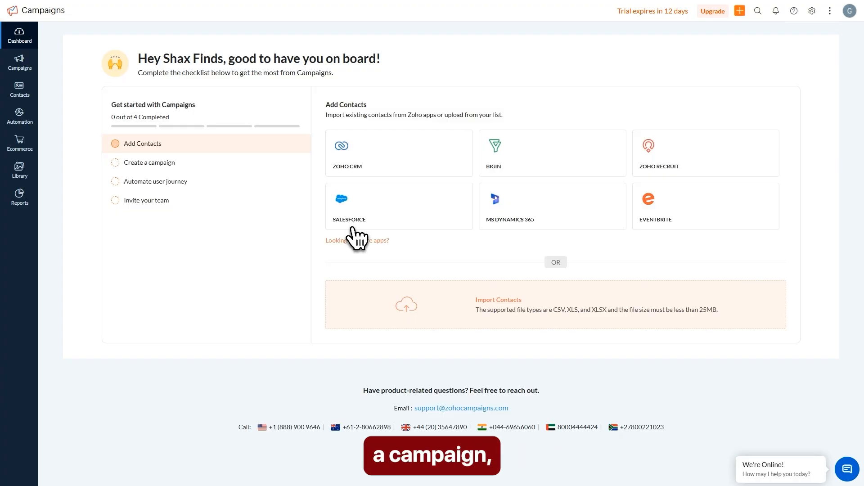
{"action": "left_click", "coordinate": [675, 167]}
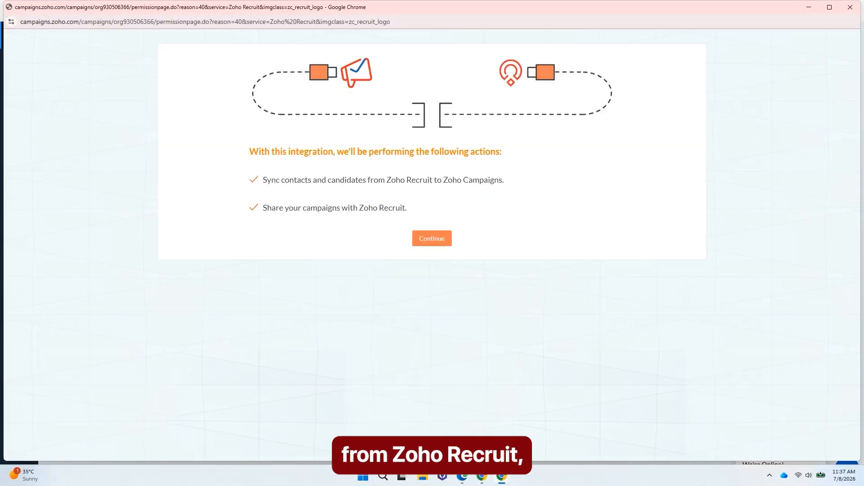
{"action": "left_click", "coordinate": [430, 242]}
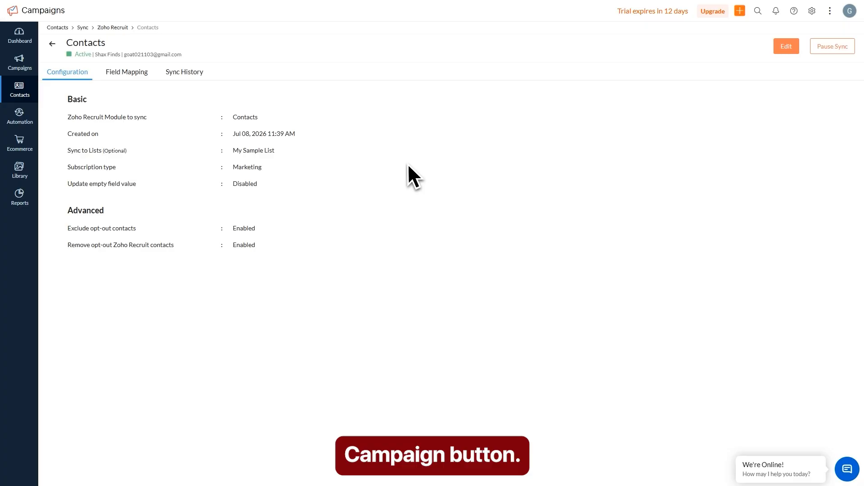
{"action": "left_click", "coordinate": [25, 64]}
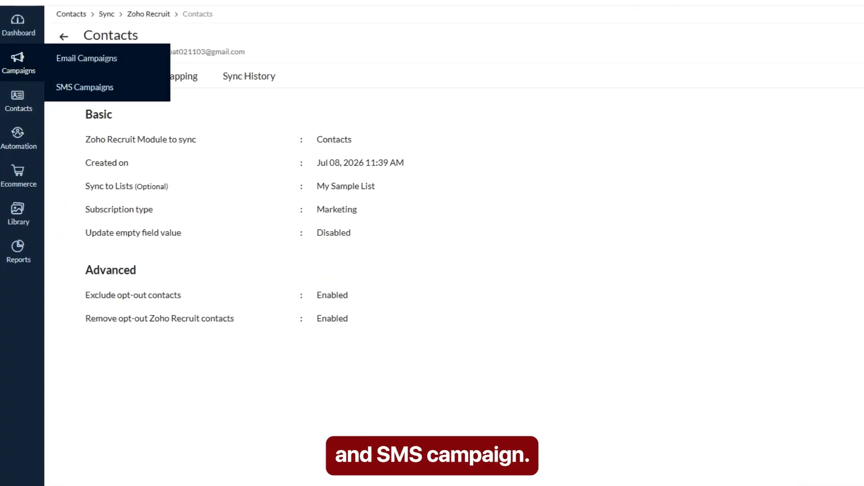
Step: Create a new regular email campaign from Email Campaigns with the name 'Shax Mail' and proceed
{"action": "left_click", "coordinate": [85, 64]}
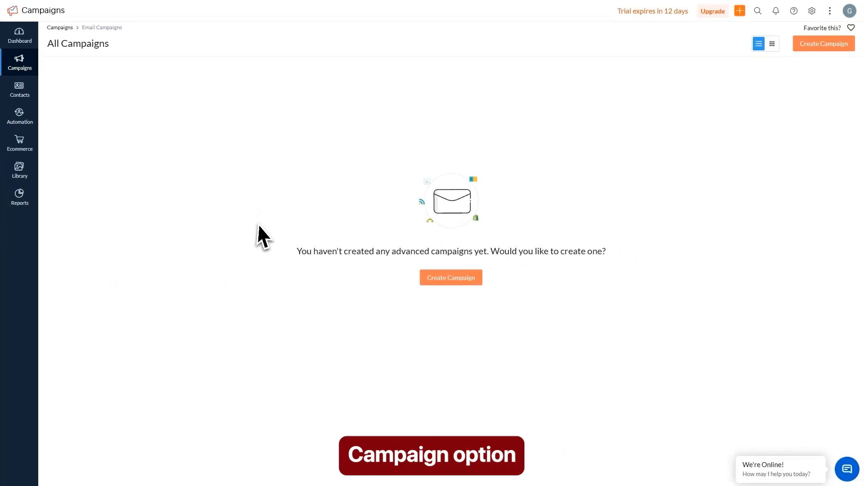
{"action": "left_click", "coordinate": [452, 281]}
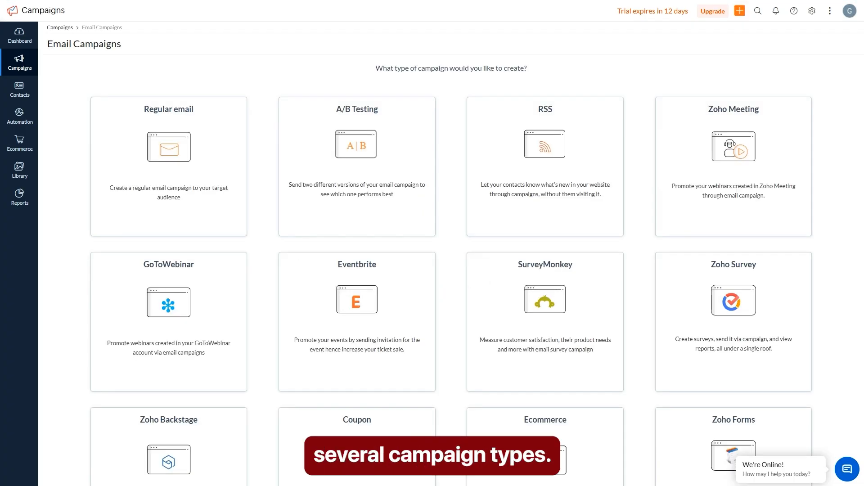
{"action": "mouse_move", "coordinate": [209, 180]}
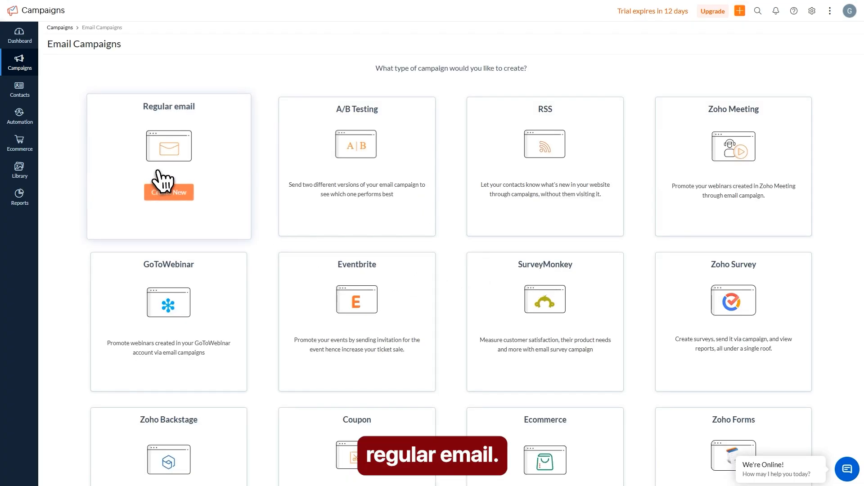
{"action": "left_click", "coordinate": [174, 165]}
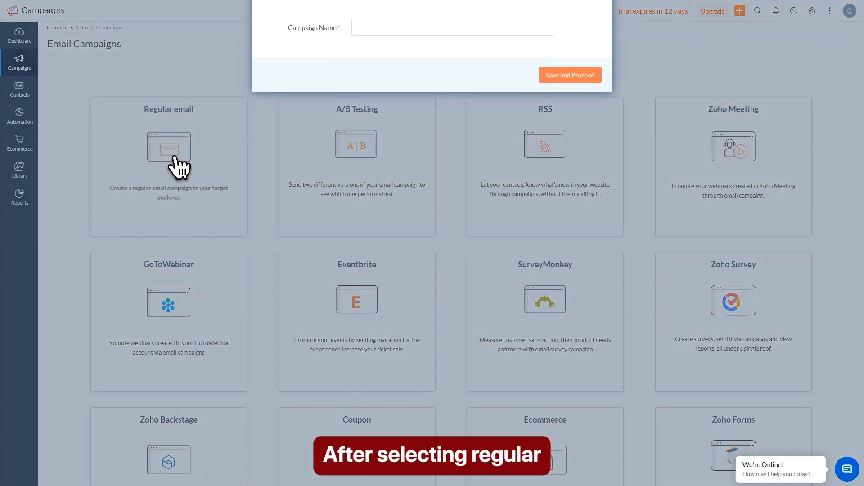
{"action": "left_click", "coordinate": [370, 57]}
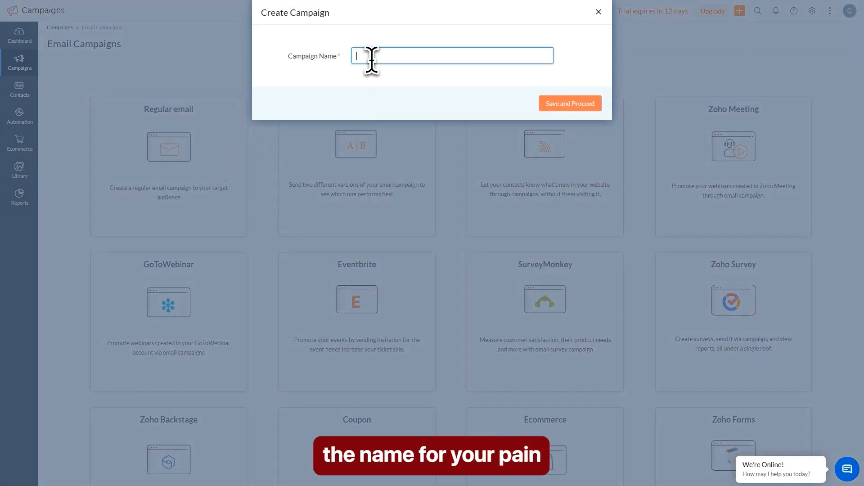
{"action": "type", "text": "Shax Mail"}
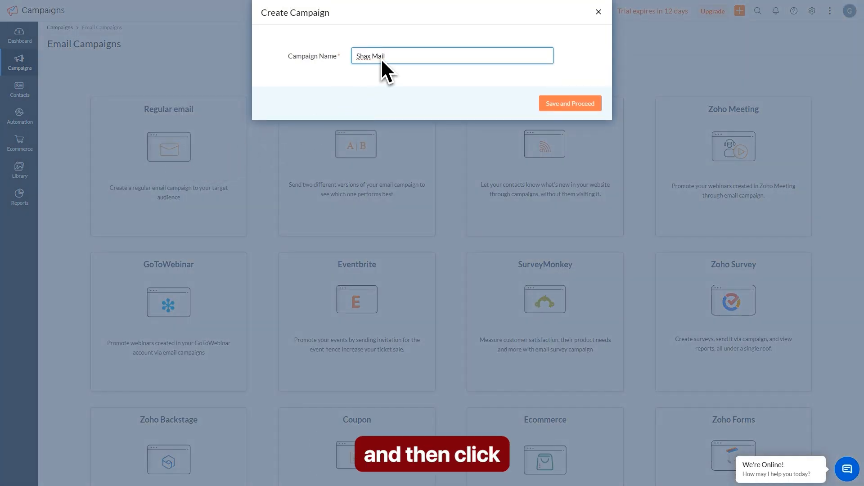
{"action": "left_click", "coordinate": [553, 105]}
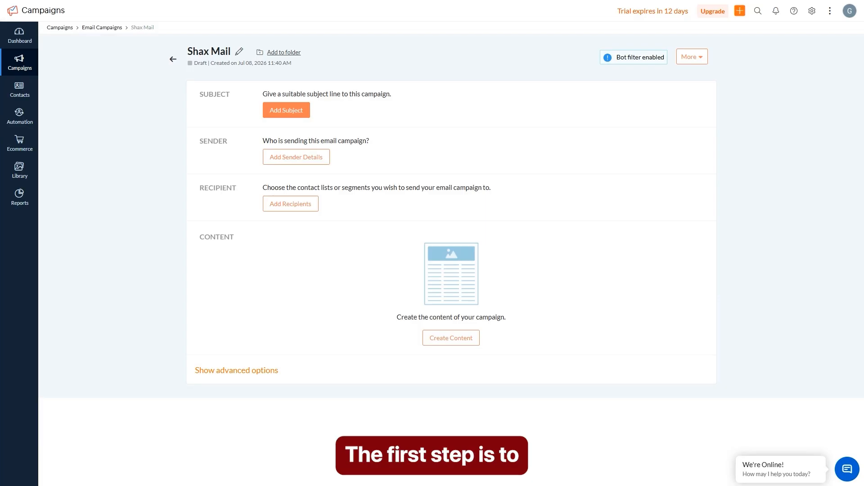
Step: Set the campaign's subject line to 'For Promoting Channel' and save it
{"action": "left_click", "coordinate": [308, 115]}
{"action": "left_click", "coordinate": [304, 128]}
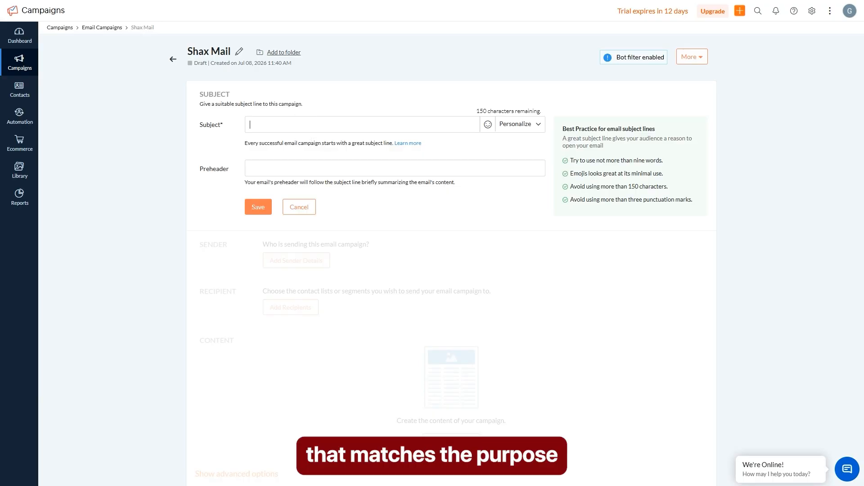
{"action": "type", "text": "For Promoting Channel"}
{"action": "key", "text": "Tab"}
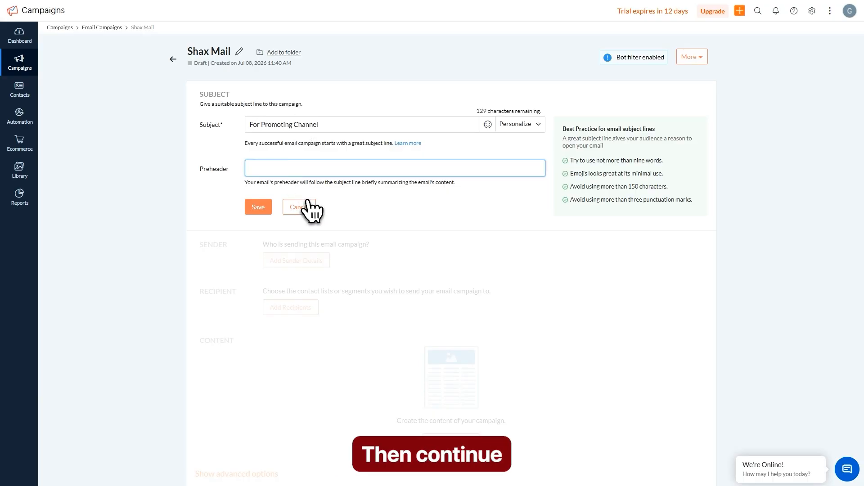
{"action": "left_click", "coordinate": [258, 209]}
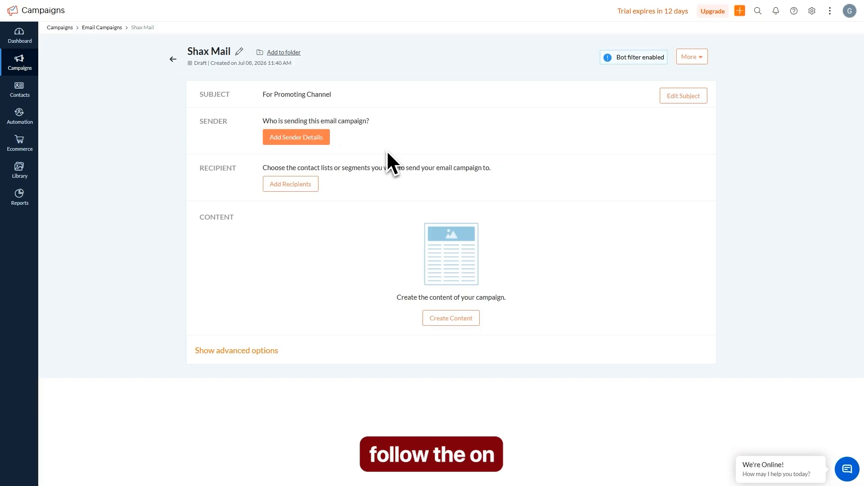
Step: Open the sender details and enter the sender name for the Shax Mail campaign
{"action": "left_click", "coordinate": [293, 140]}
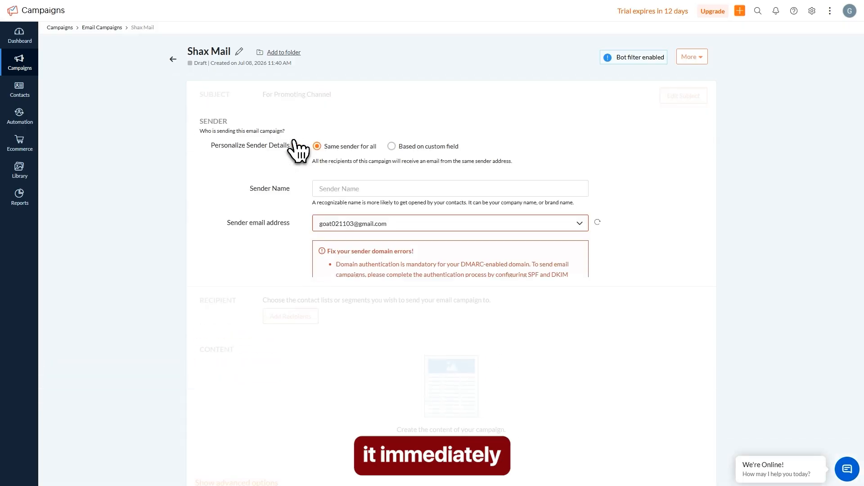
{"action": "left_click", "coordinate": [349, 189]}
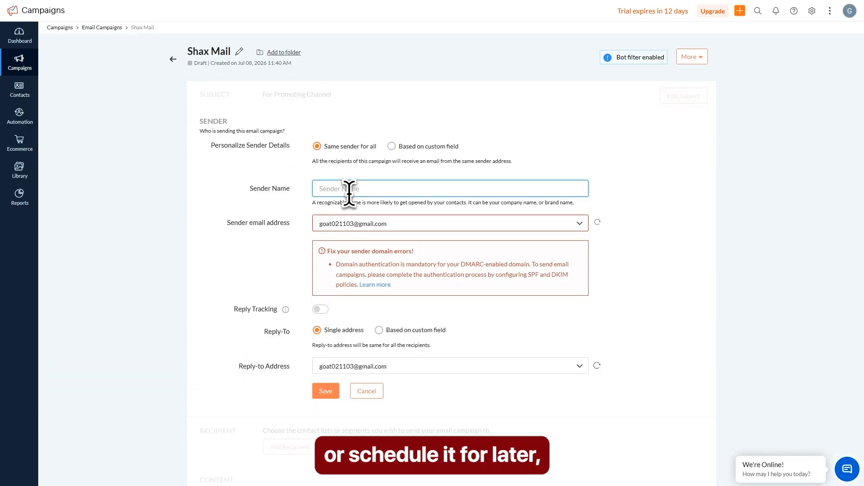
{"action": "type", "text": "Shax "}
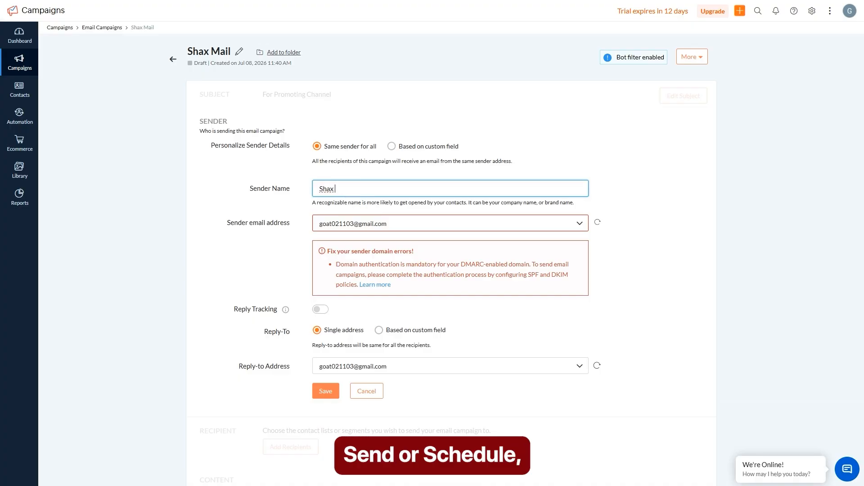
{"action": "type", "text": "Finds"}
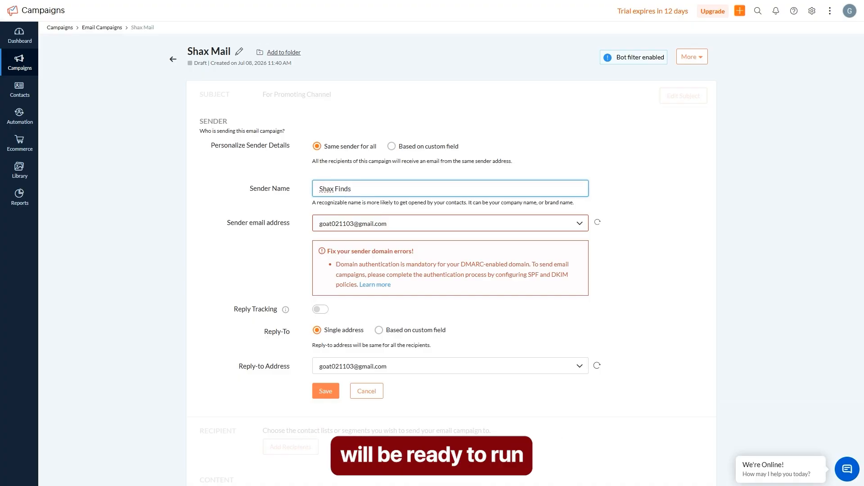
{"action": "left_click", "coordinate": [300, 202]}
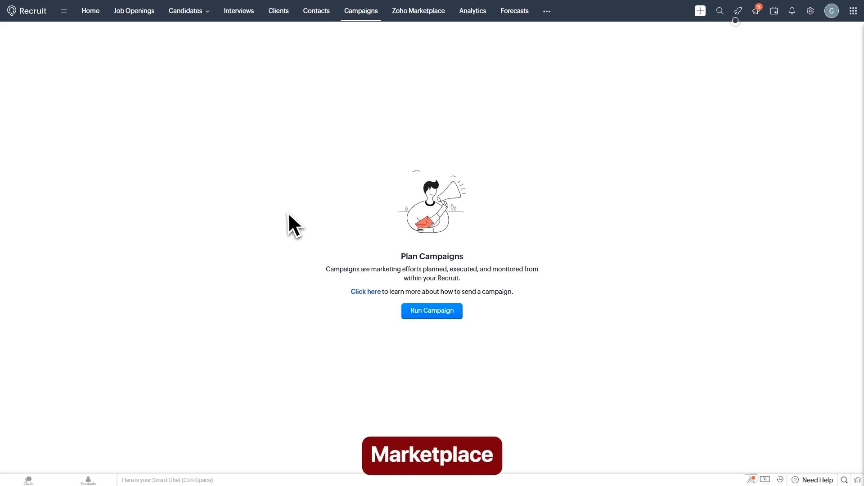
Step: Open Zoho Marketplace and filter its apps to the eSignature category
{"action": "left_click", "coordinate": [424, 15]}
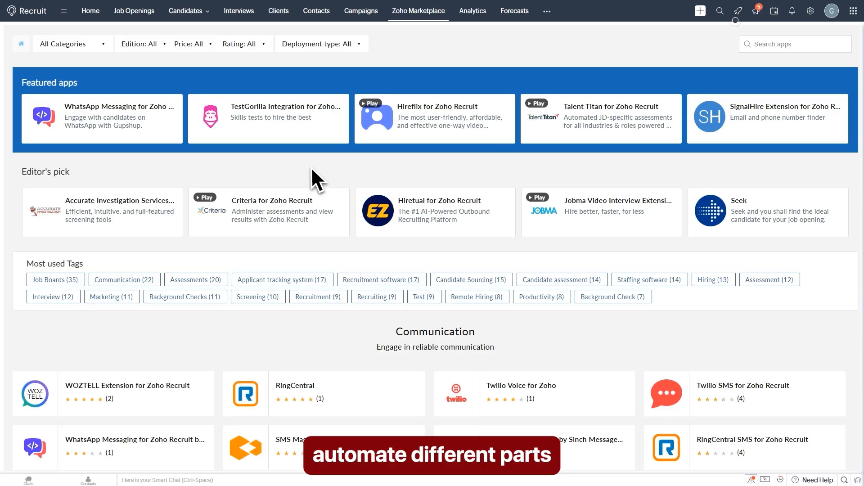
{"action": "left_click", "coordinate": [93, 48]}
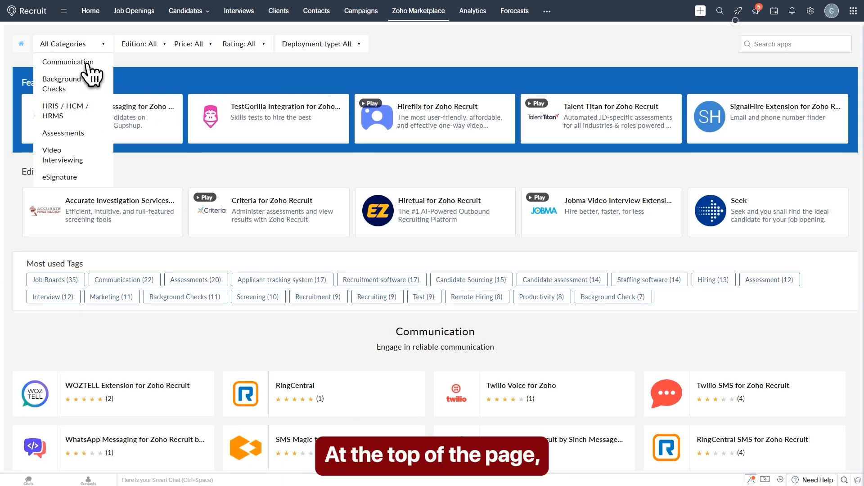
{"action": "scroll", "coordinate": [79, 142], "scroll_direction": "down", "scroll_amount": 1}
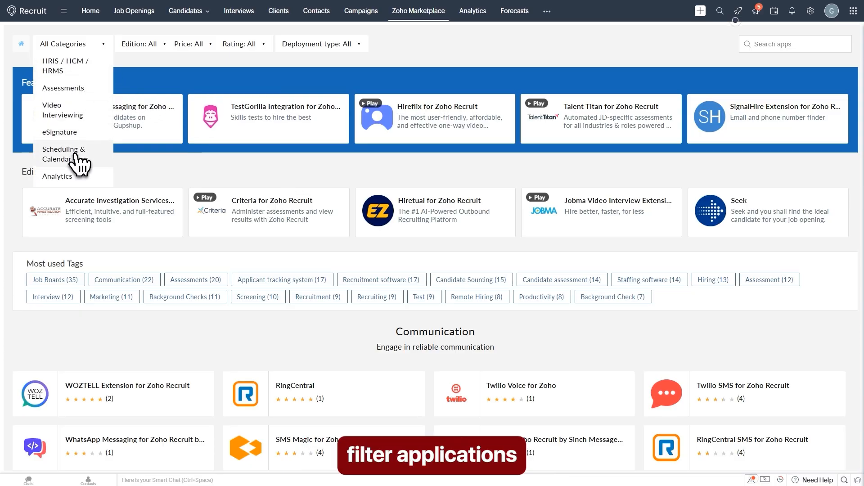
{"action": "left_click", "coordinate": [75, 140]}
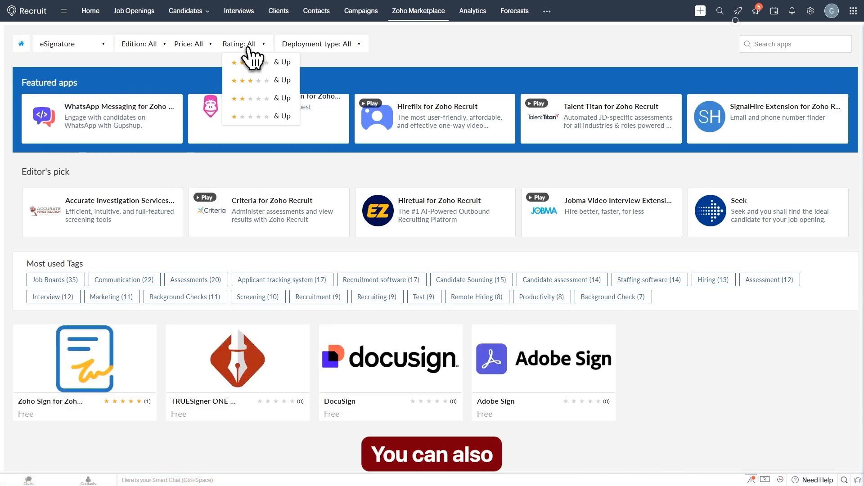
Step: Switch the category filter to All Categories and browse down to the Assessments section
{"action": "mouse_move", "coordinate": [90, 44]}
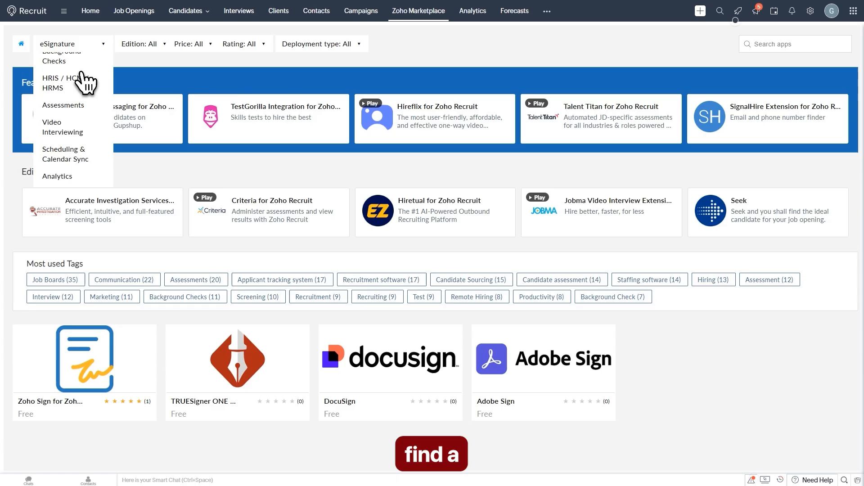
{"action": "left_click", "coordinate": [72, 60]}
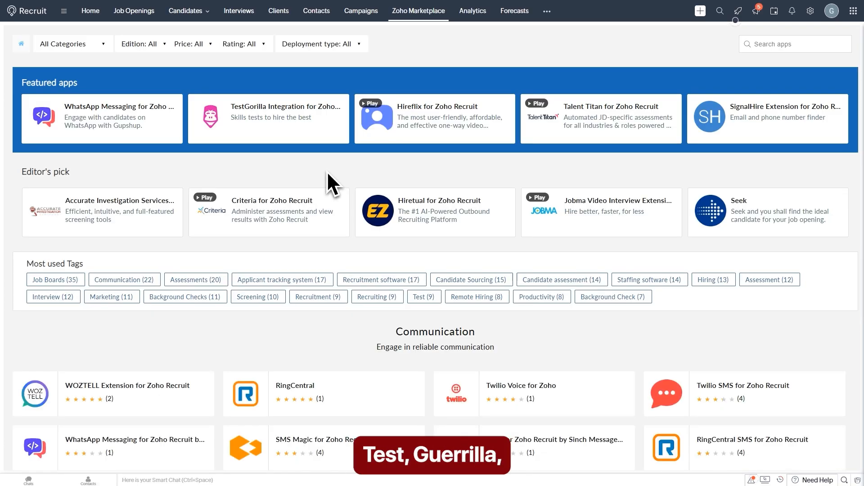
{"action": "scroll", "coordinate": [315, 263], "scroll_direction": "down", "scroll_amount": 2}
{"action": "scroll", "coordinate": [315, 264], "scroll_direction": "down", "scroll_amount": 7}
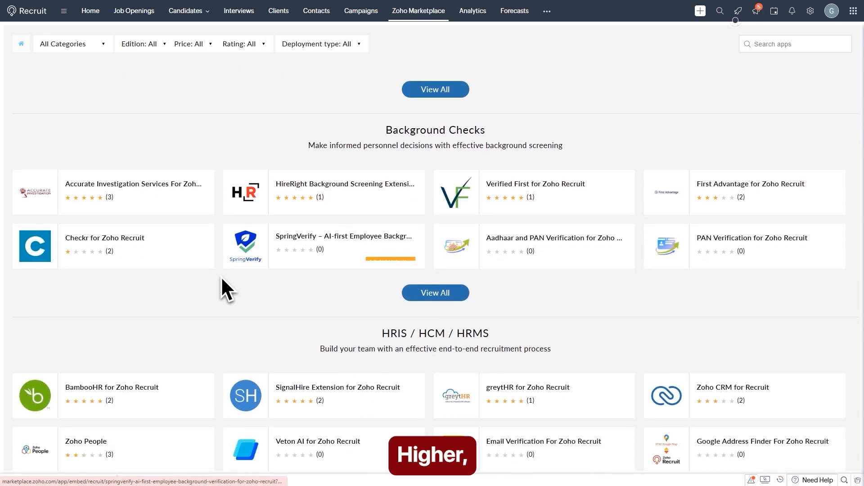
{"action": "scroll", "coordinate": [222, 283], "scroll_direction": "down", "scroll_amount": 6}
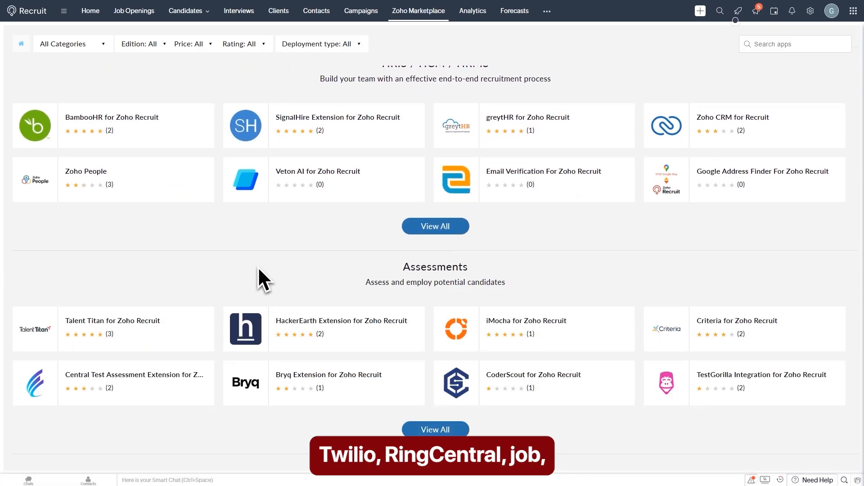
{"action": "scroll", "coordinate": [258, 267], "scroll_direction": "down", "scroll_amount": 1}
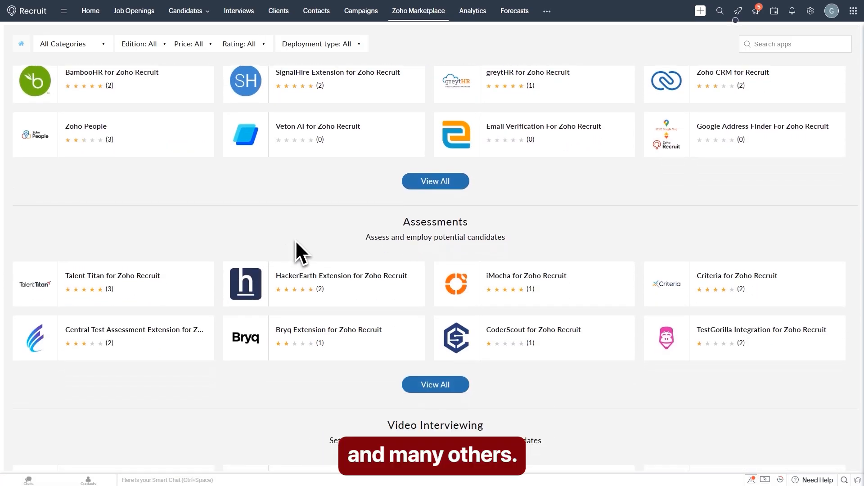
{"action": "mouse_move", "coordinate": [557, 300]}
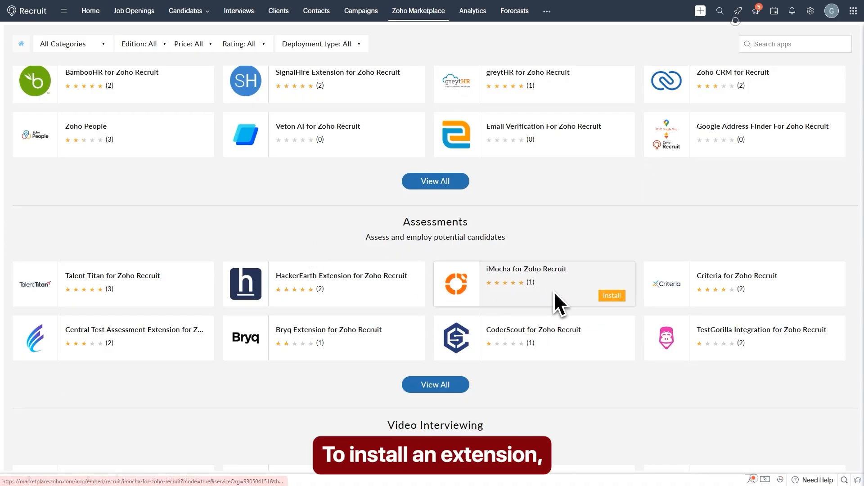
Step: Open the iMocha for Zoho Recruit app page from the Assessments section
{"action": "left_click", "coordinate": [621, 301]}
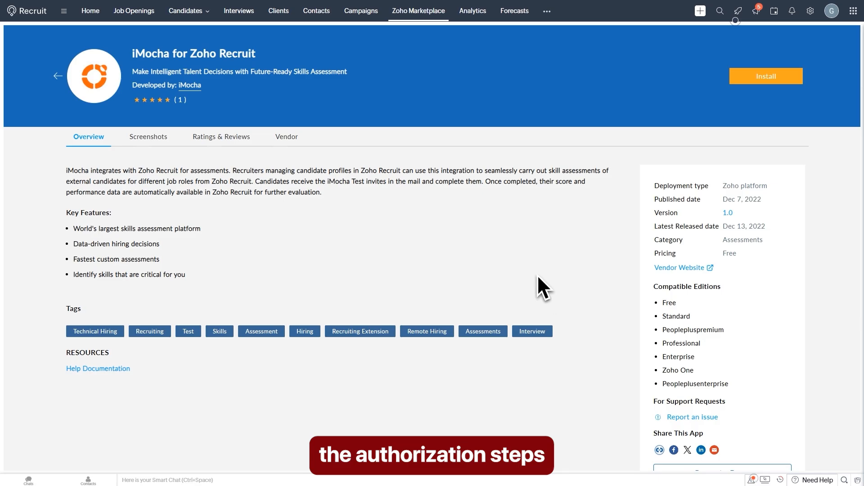
{"action": "scroll", "coordinate": [536, 297], "scroll_direction": "down", "scroll_amount": 5}
{"action": "scroll", "coordinate": [558, 347], "scroll_direction": "up", "scroll_amount": 5}
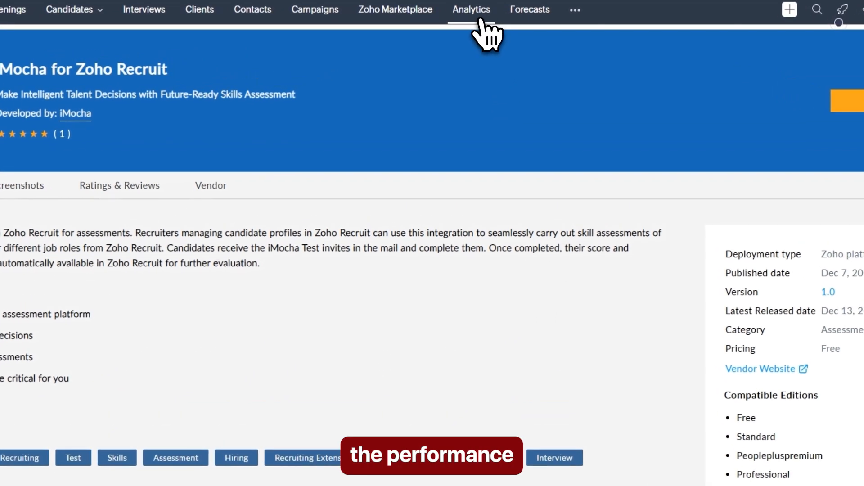
Step: Open Analytics and show the Time metrics as tables instead of charts
{"action": "left_click", "coordinate": [480, 20]}
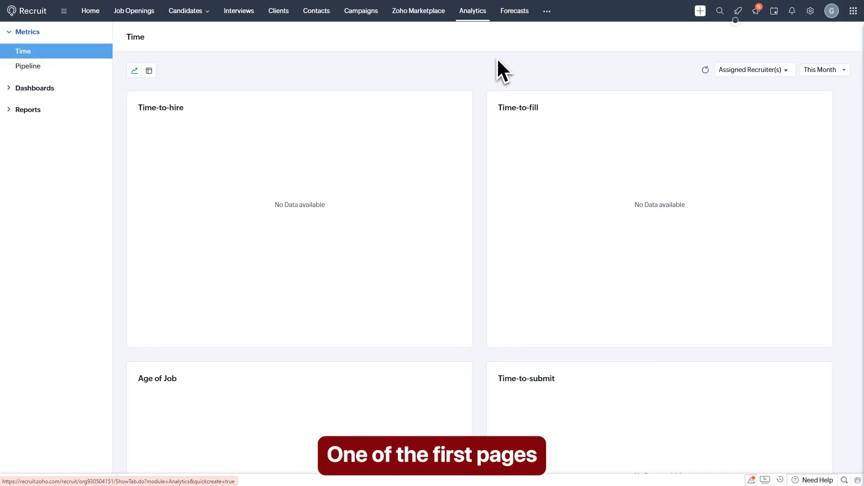
{"action": "scroll", "coordinate": [495, 131], "scroll_direction": "down", "scroll_amount": 3}
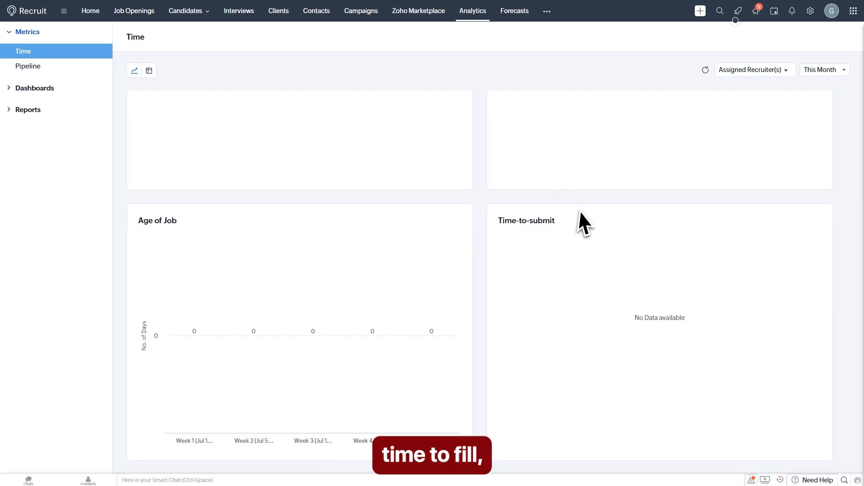
{"action": "scroll", "coordinate": [350, 322], "scroll_direction": "up", "scroll_amount": 3}
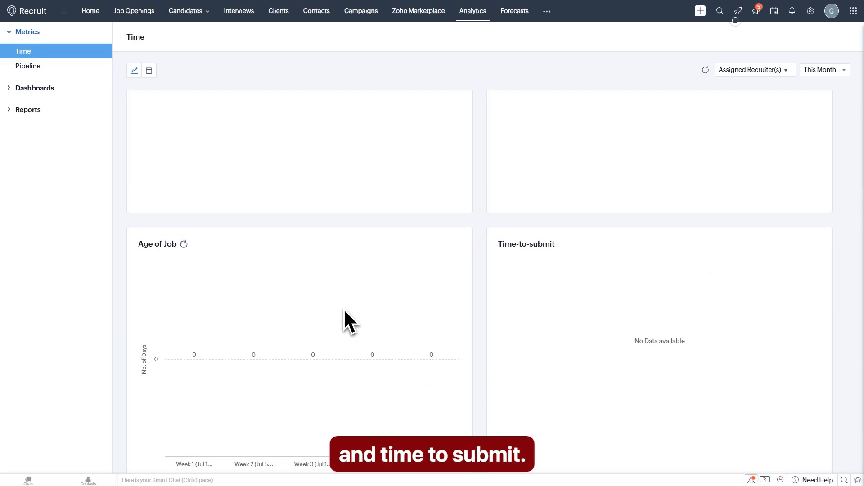
{"action": "left_click", "coordinate": [151, 74]}
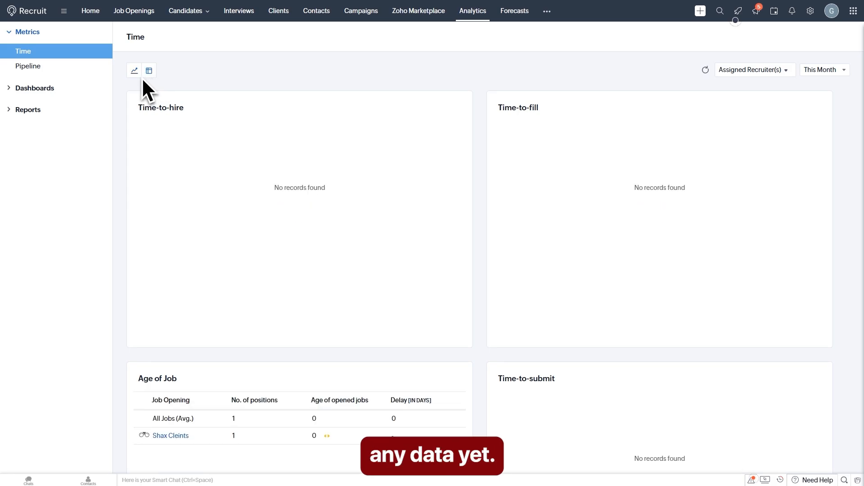
{"action": "scroll", "coordinate": [297, 297], "scroll_direction": "down", "scroll_amount": 3}
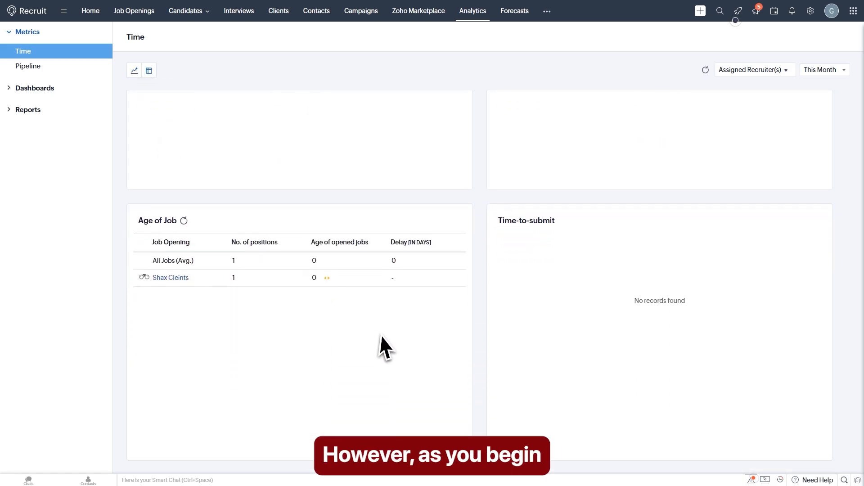
{"action": "scroll", "coordinate": [563, 344], "scroll_direction": "up", "scroll_amount": 3}
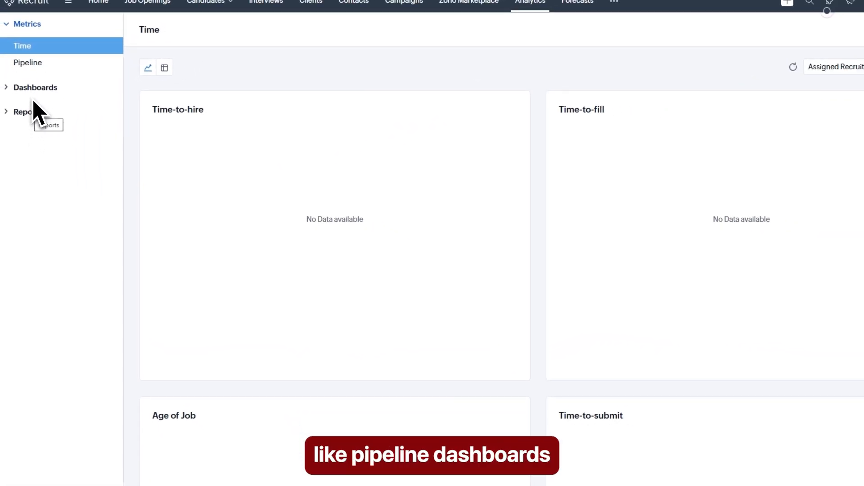
Step: Bring up the Pipeline metrics with their Application Frequency Rate chart
{"action": "left_click", "coordinate": [36, 72]}
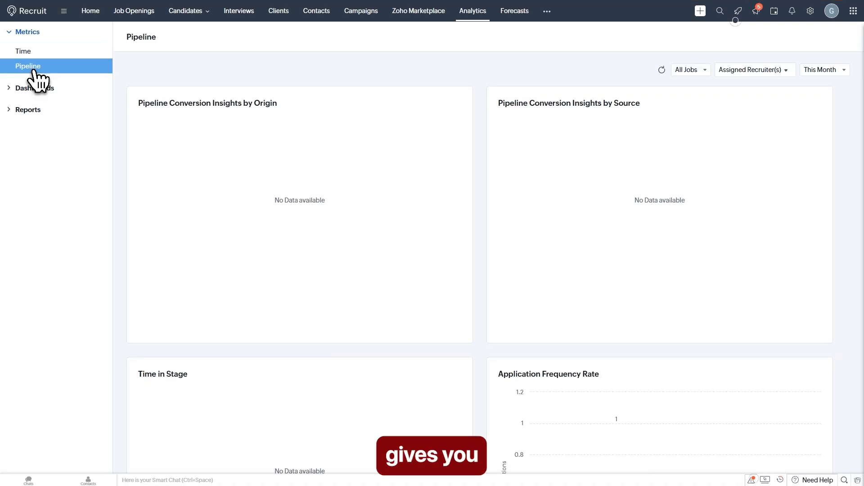
{"action": "scroll", "coordinate": [301, 201], "scroll_direction": "down", "scroll_amount": 2}
{"action": "scroll", "coordinate": [302, 201], "scroll_direction": "down", "scroll_amount": 1}
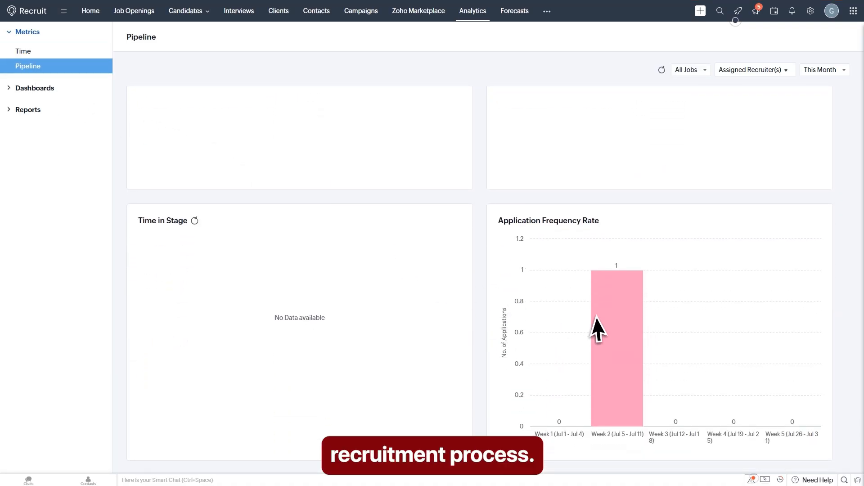
{"action": "mouse_move", "coordinate": [635, 363]}
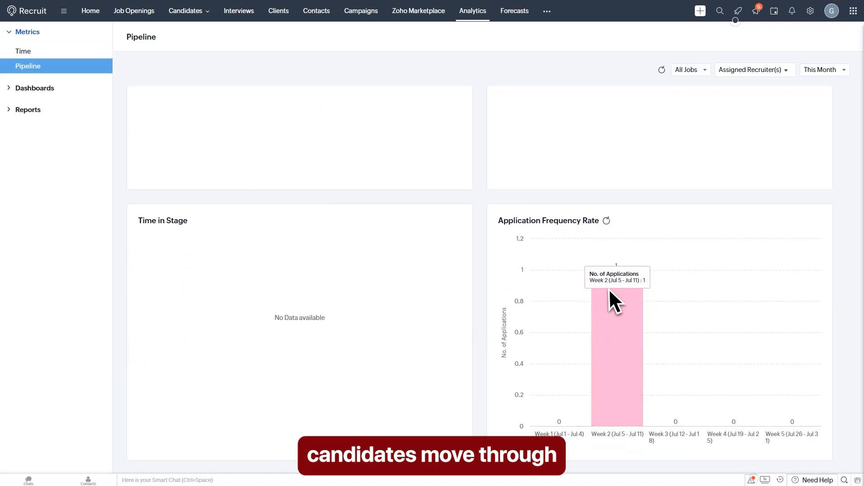
{"action": "scroll", "coordinate": [484, 216], "scroll_direction": "up", "scroll_amount": 3}
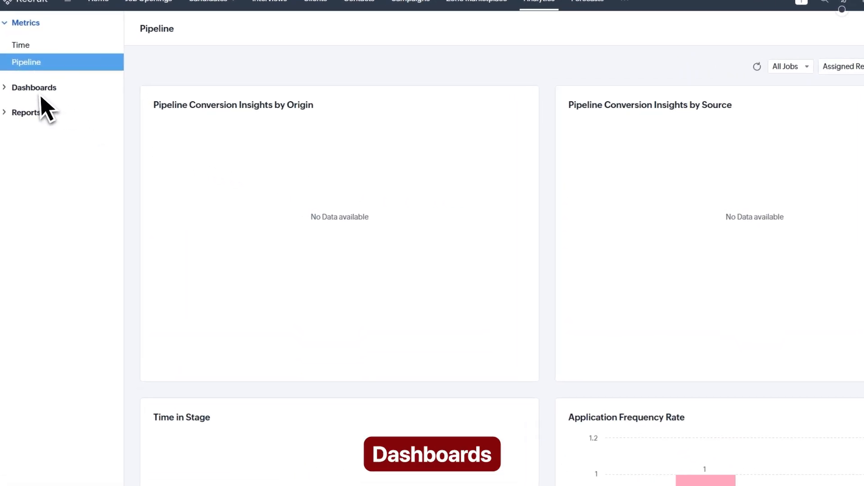
Step: Open Candidate Dashboards from the Dashboards list in the Analytics sidebar
{"action": "left_click", "coordinate": [39, 89]}
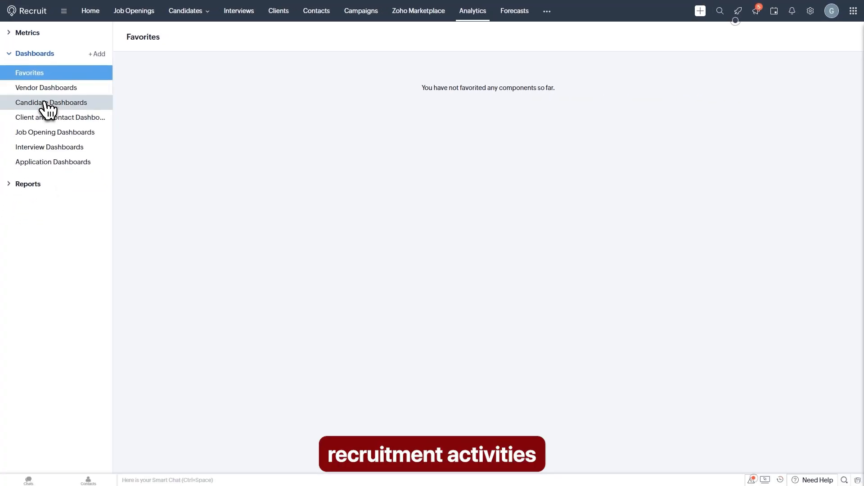
{"action": "left_click", "coordinate": [47, 105]}
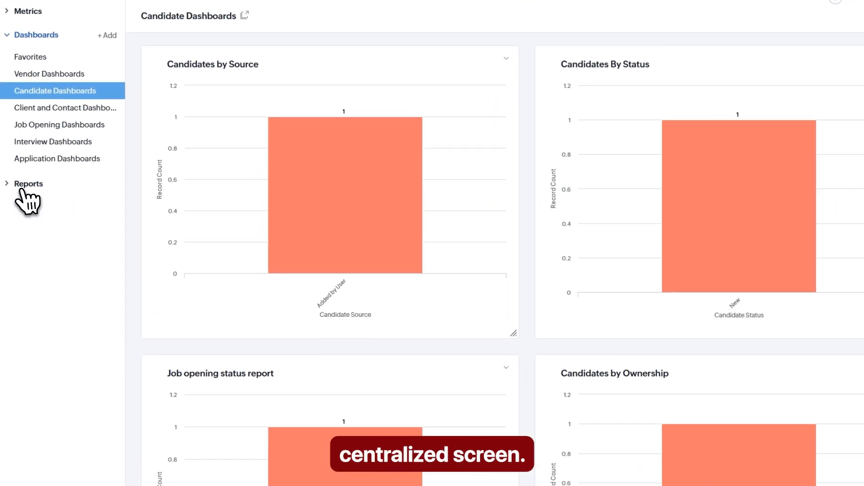
Step: Start a new report from All Reports based on the Interviews module
{"action": "left_click", "coordinate": [23, 185]}
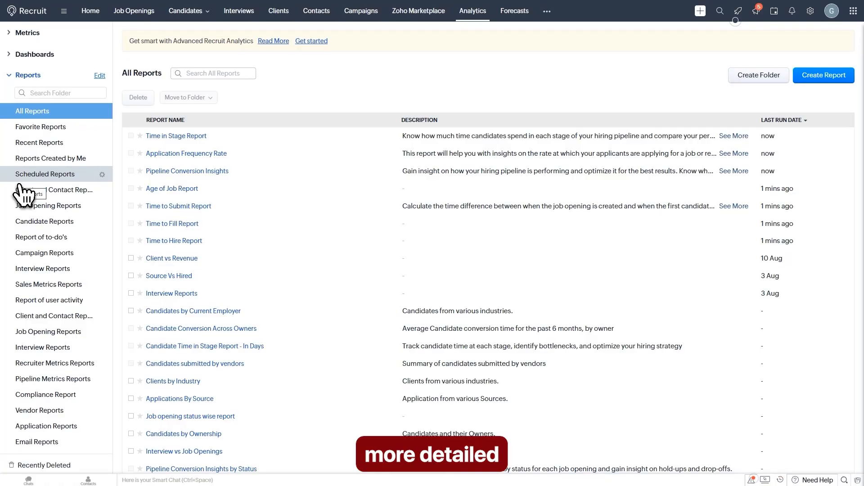
{"action": "scroll", "coordinate": [359, 222], "scroll_direction": "down", "scroll_amount": 2}
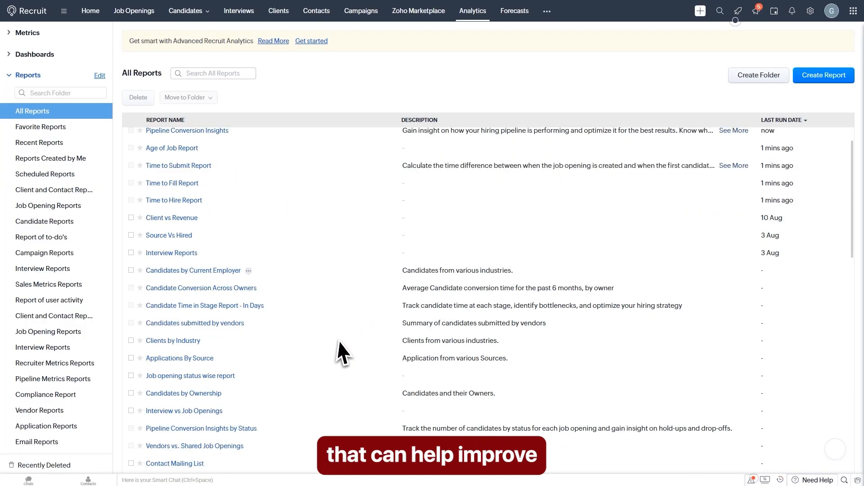
{"action": "scroll", "coordinate": [302, 219], "scroll_direction": "up", "scroll_amount": 2}
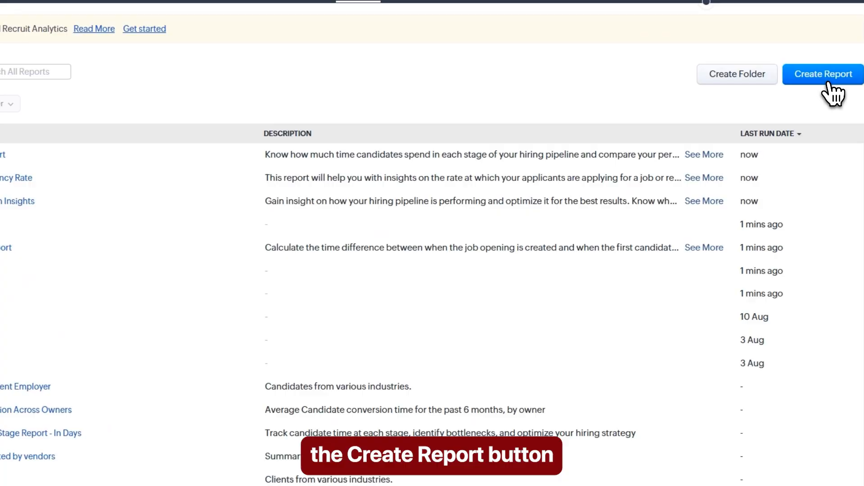
{"action": "left_click", "coordinate": [830, 82]}
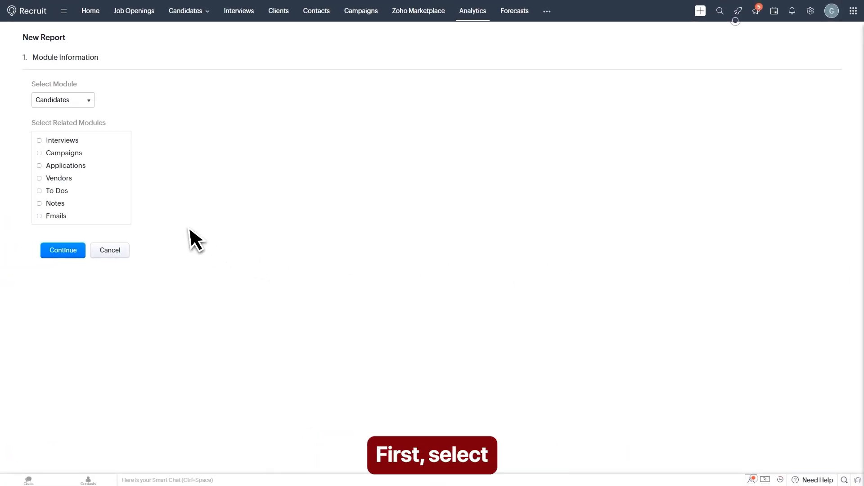
{"action": "left_click", "coordinate": [63, 101]}
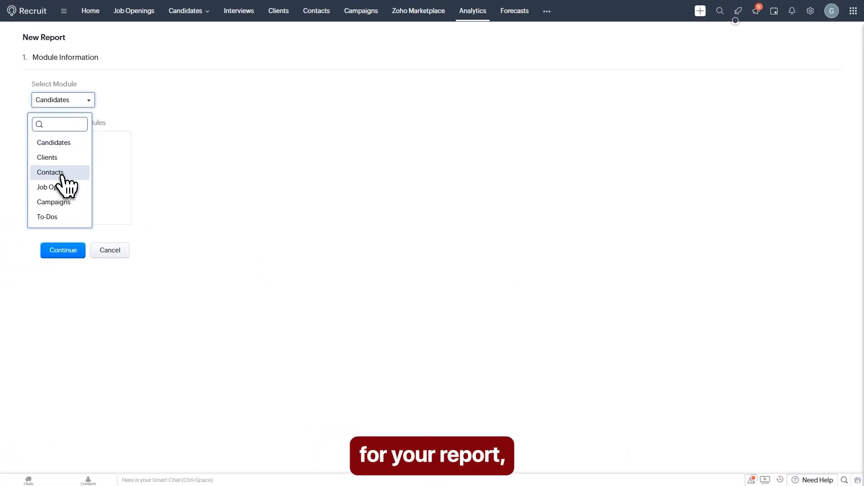
{"action": "scroll", "coordinate": [63, 182], "scroll_direction": "down", "scroll_amount": 1}
{"action": "scroll", "coordinate": [65, 187], "scroll_direction": "down", "scroll_amount": 2}
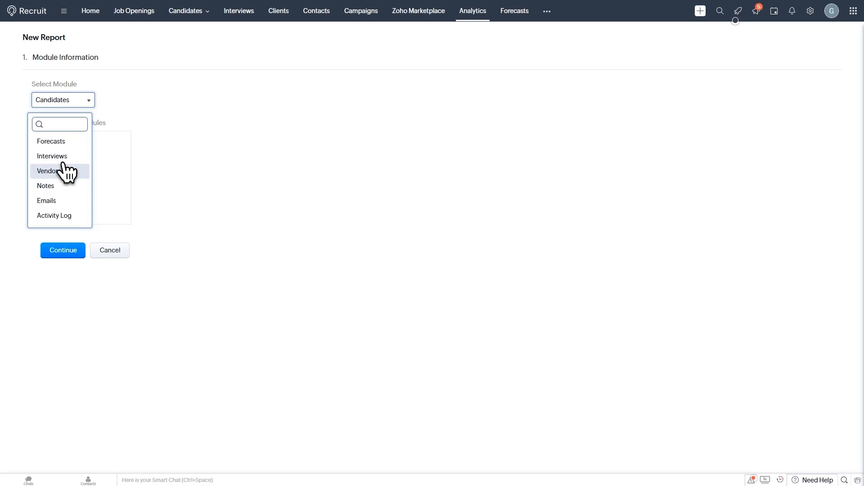
{"action": "left_click", "coordinate": [63, 158]}
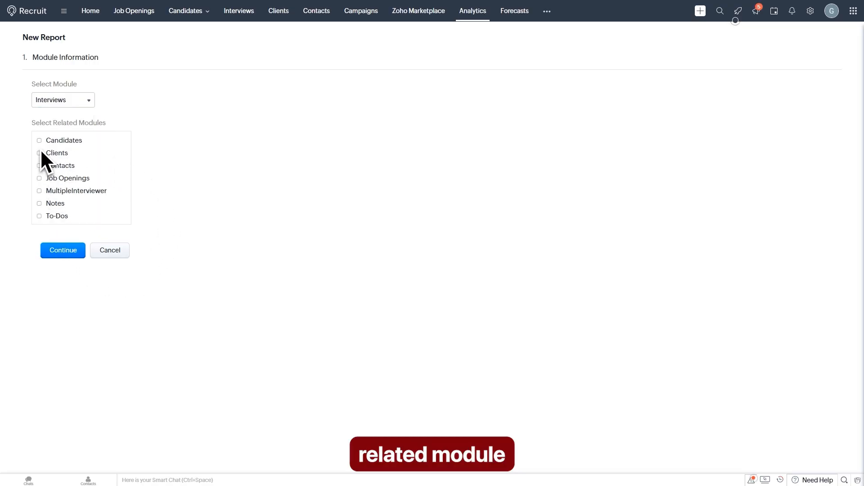
Step: Add related Candidates data, keep tabular type and default columns, and run the report
{"action": "left_click", "coordinate": [40, 141]}
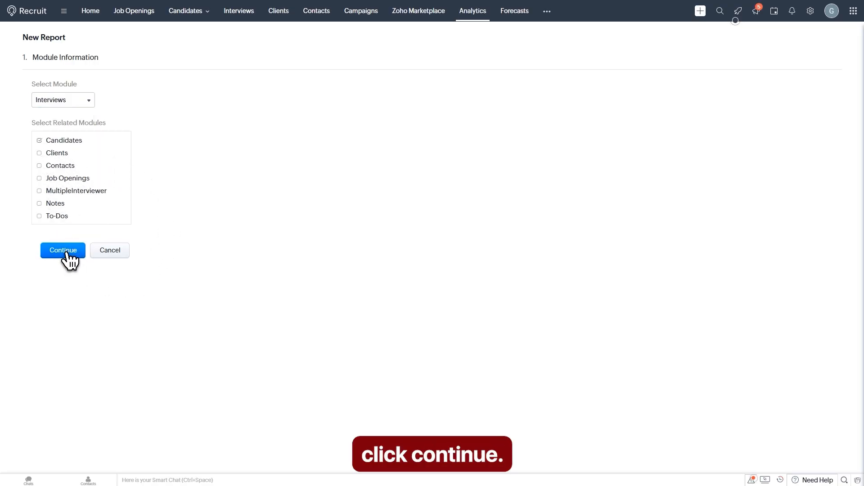
{"action": "left_click", "coordinate": [63, 251]}
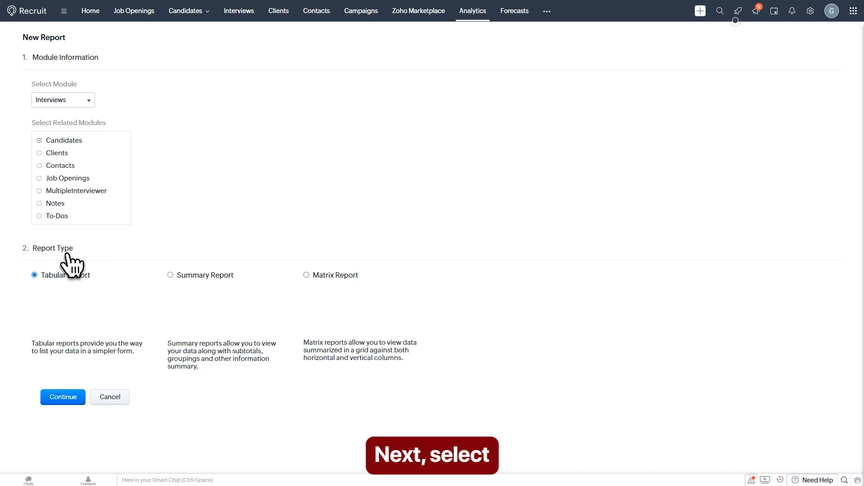
{"action": "left_click", "coordinate": [63, 397]}
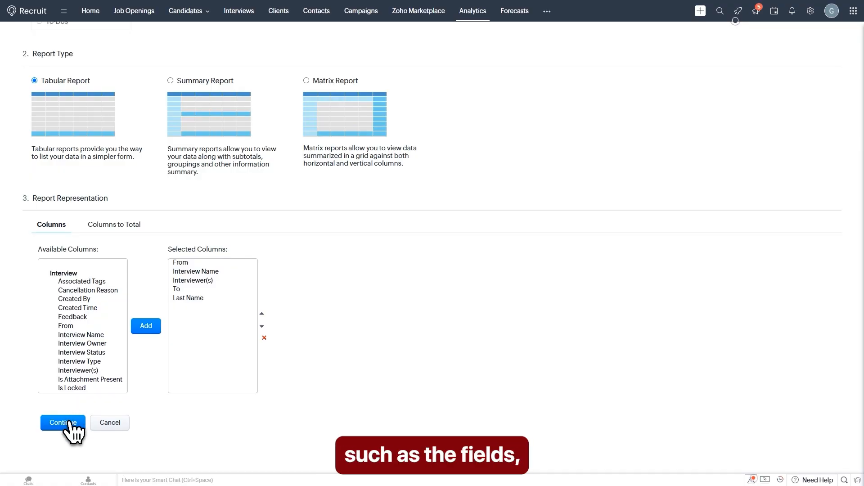
{"action": "left_click", "coordinate": [68, 423]}
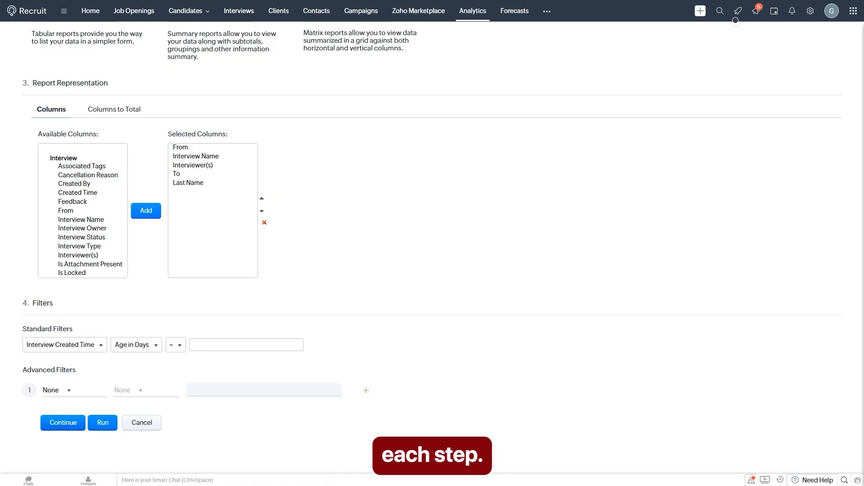
{"action": "left_click", "coordinate": [64, 426]}
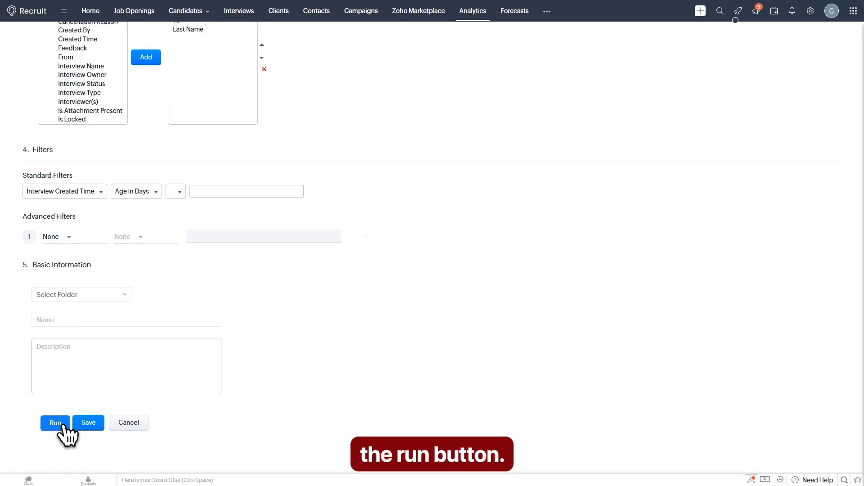
{"action": "left_click", "coordinate": [63, 425]}
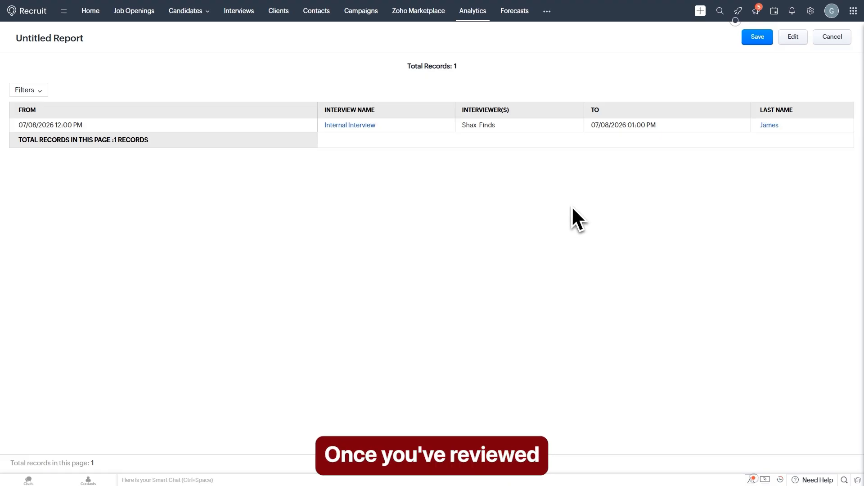
Step: Save the report as 'My Report' in Job Opening Reports, then go to Forecasts
{"action": "left_click", "coordinate": [761, 44]}
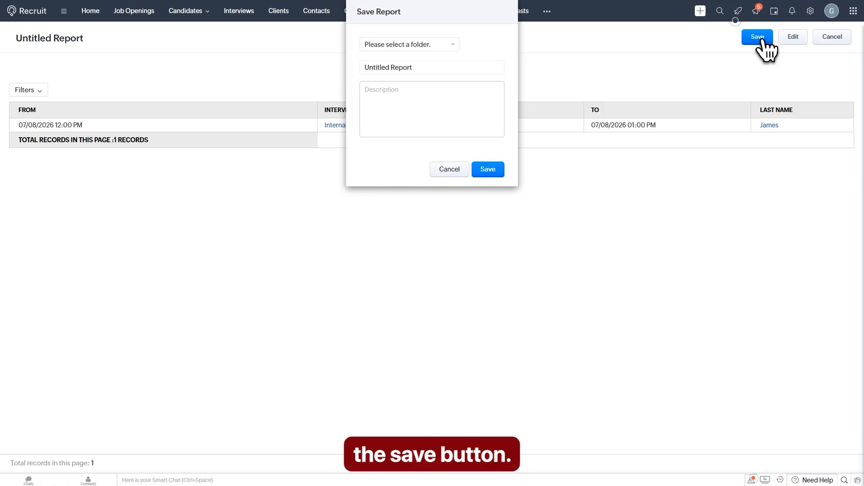
{"action": "left_click", "coordinate": [399, 70]}
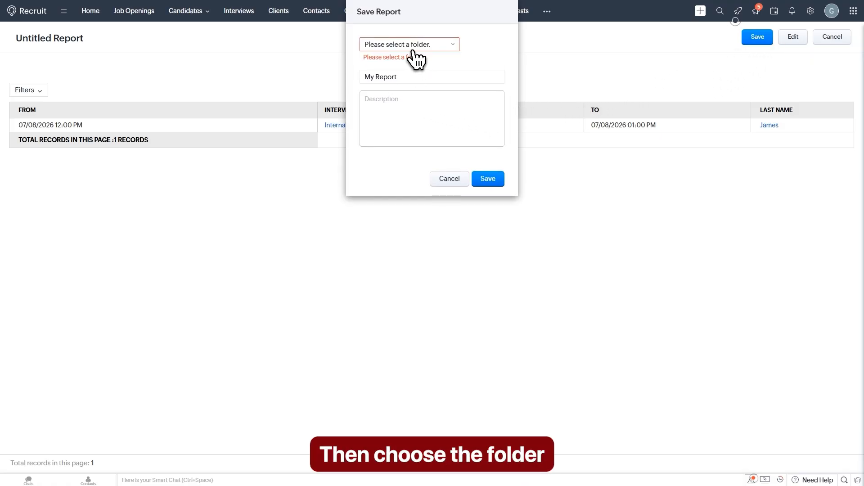
{"action": "left_click", "coordinate": [413, 47]}
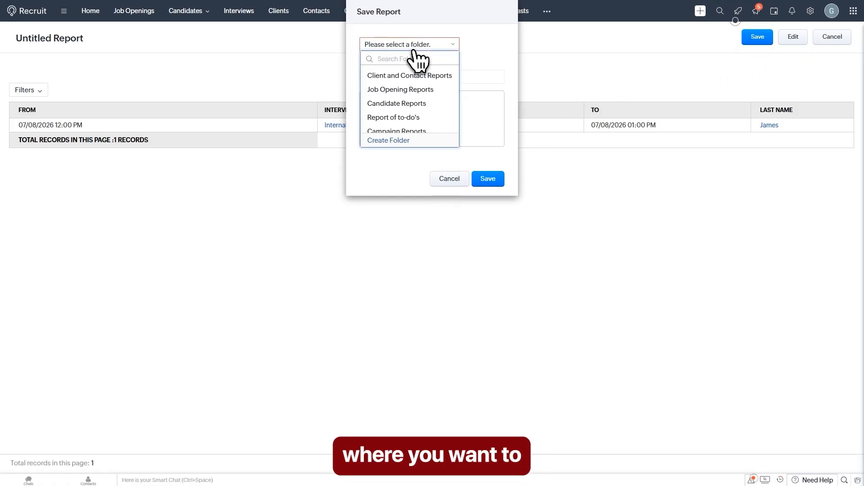
{"action": "left_click", "coordinate": [405, 89]}
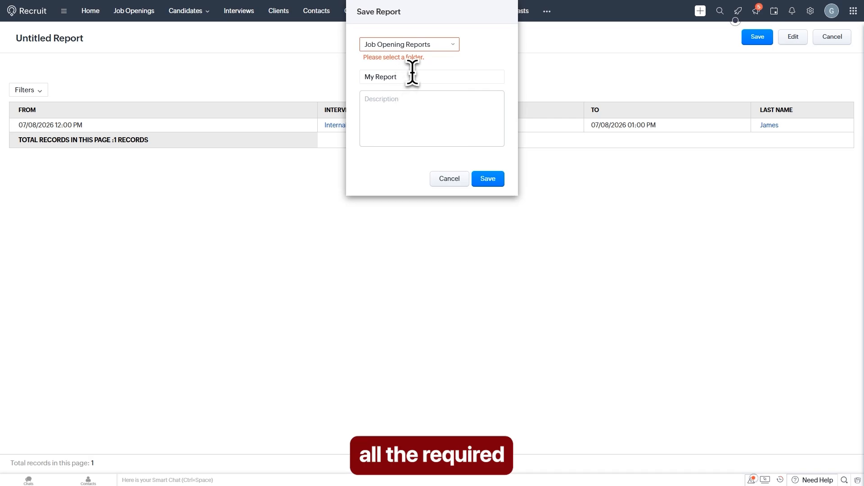
{"action": "left_click", "coordinate": [489, 180]}
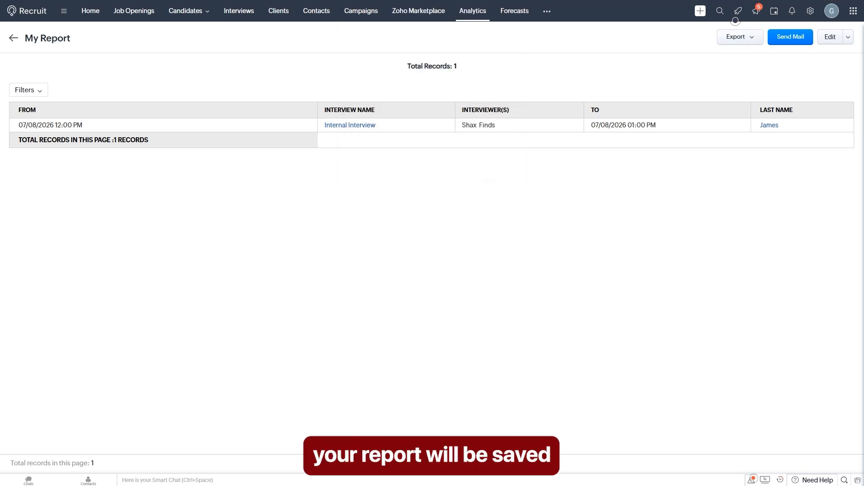
{"action": "left_click", "coordinate": [20, 43]}
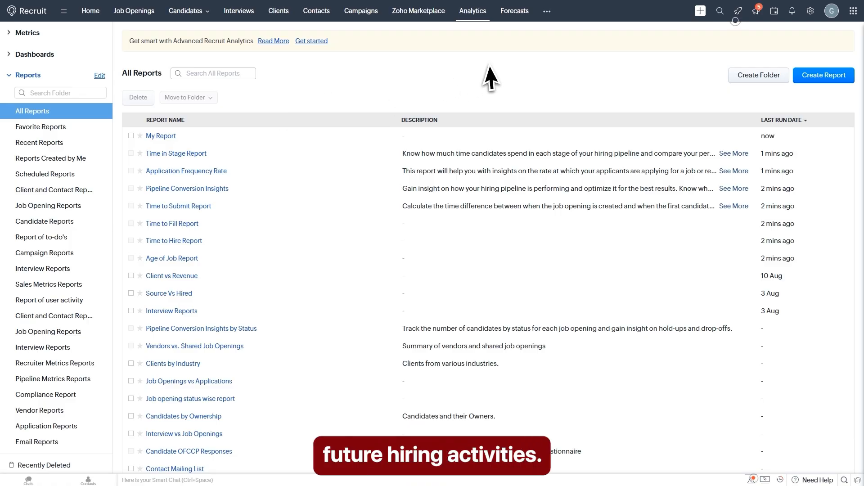
{"action": "left_click", "coordinate": [519, 16]}
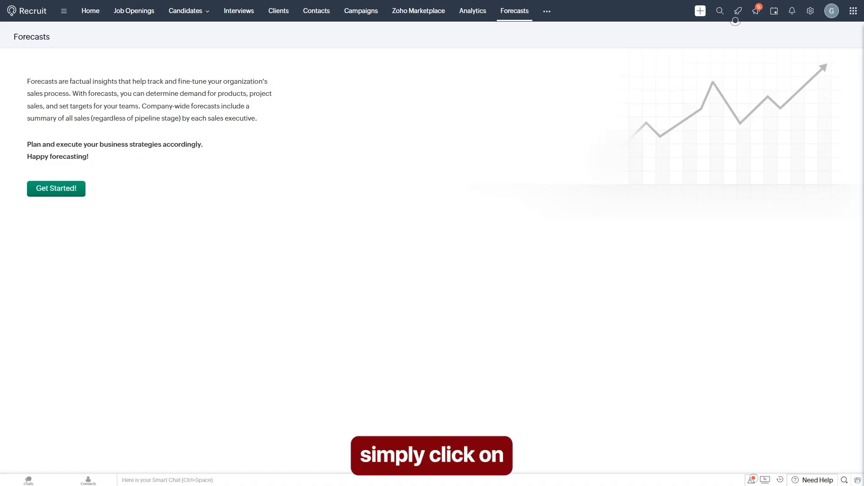
Step: Set forecast targets to Quarterly and save the new 2026 Q3 forecast
{"action": "left_click", "coordinate": [63, 197]}
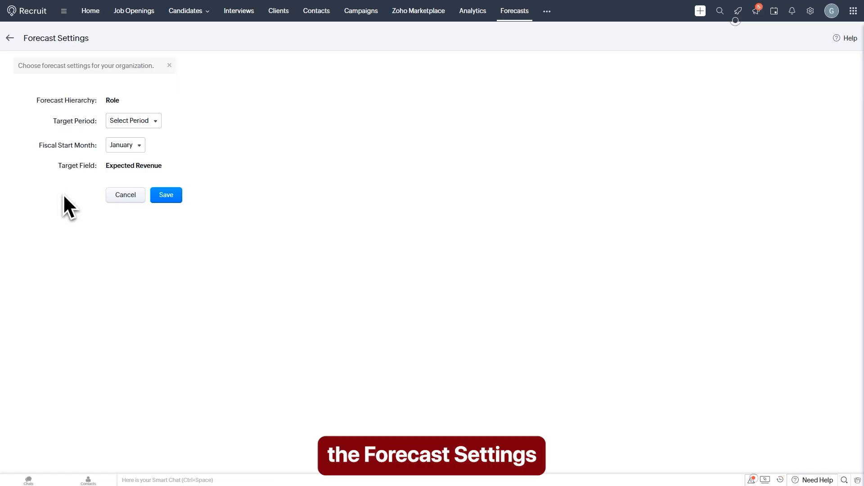
{"action": "left_click", "coordinate": [135, 121]}
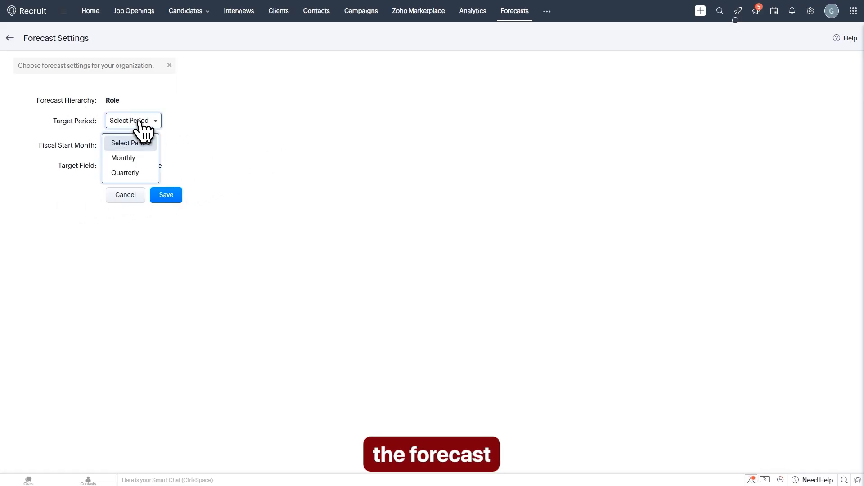
{"action": "left_click", "coordinate": [136, 176]}
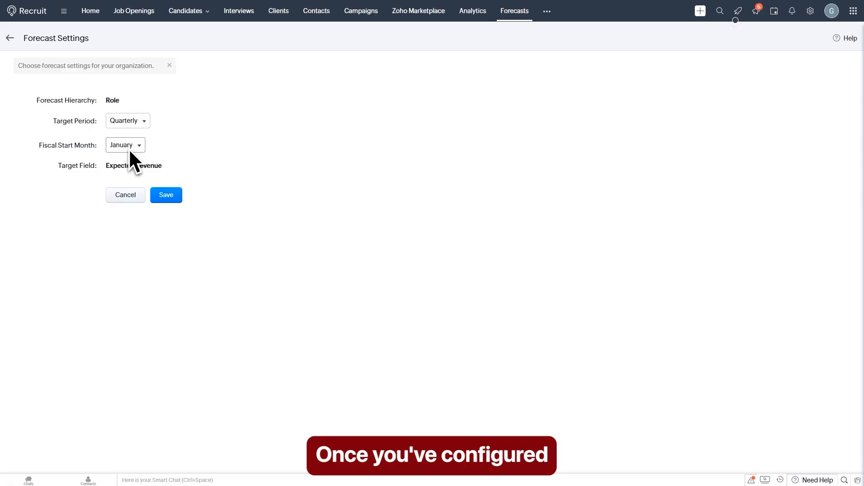
{"action": "left_click", "coordinate": [169, 197]}
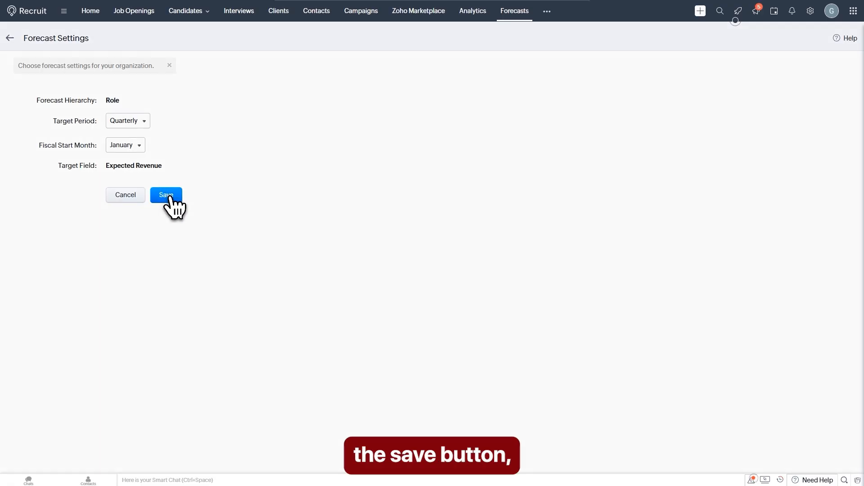
{"action": "left_click", "coordinate": [485, 104]}
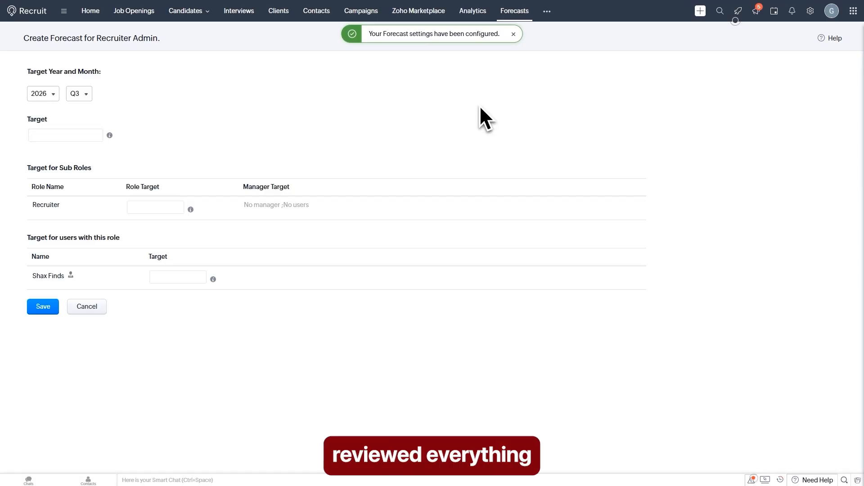
{"action": "left_click", "coordinate": [44, 309]}
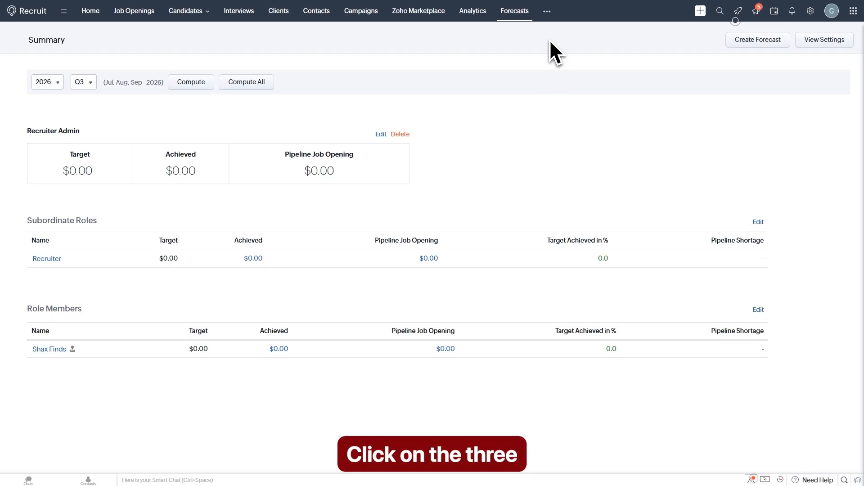
Step: Go to the Assessments module and preview the Create Assessment options without creating one
{"action": "left_click", "coordinate": [548, 11]}
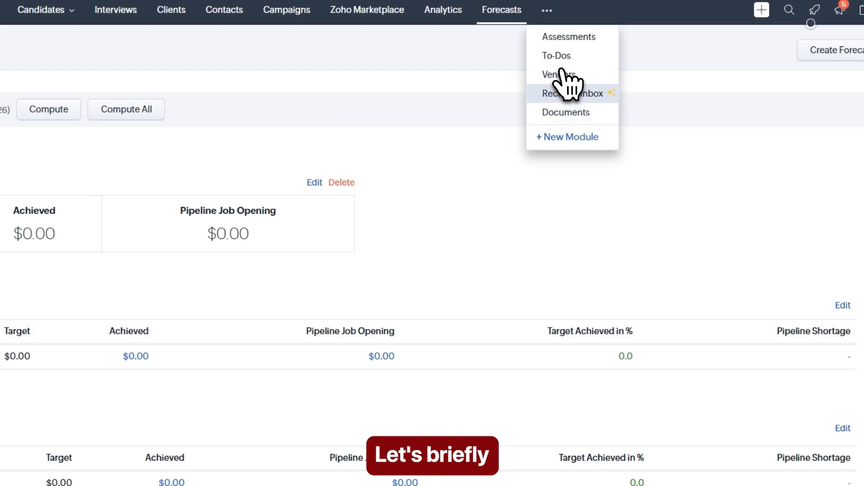
{"action": "left_click", "coordinate": [562, 41]}
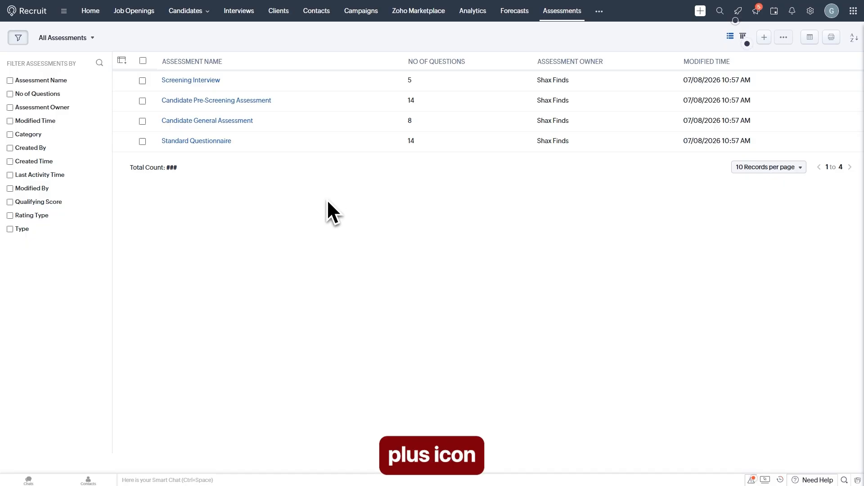
{"action": "left_click", "coordinate": [764, 36]}
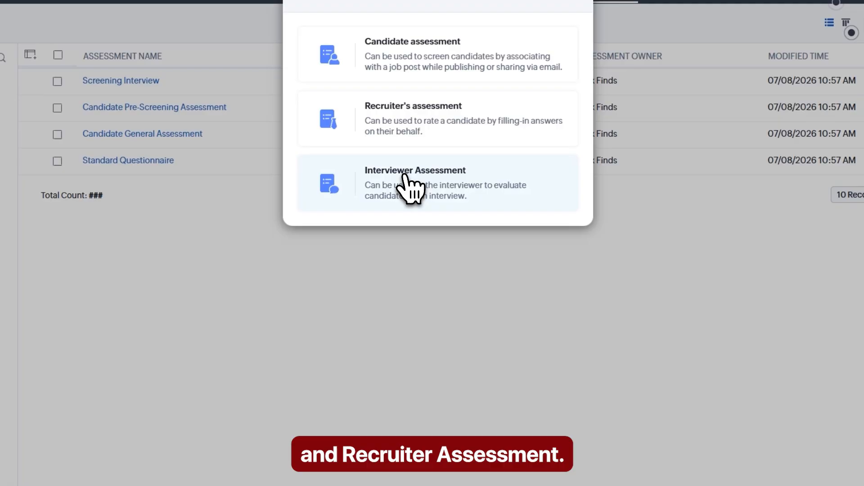
{"action": "left_click", "coordinate": [568, 1]}
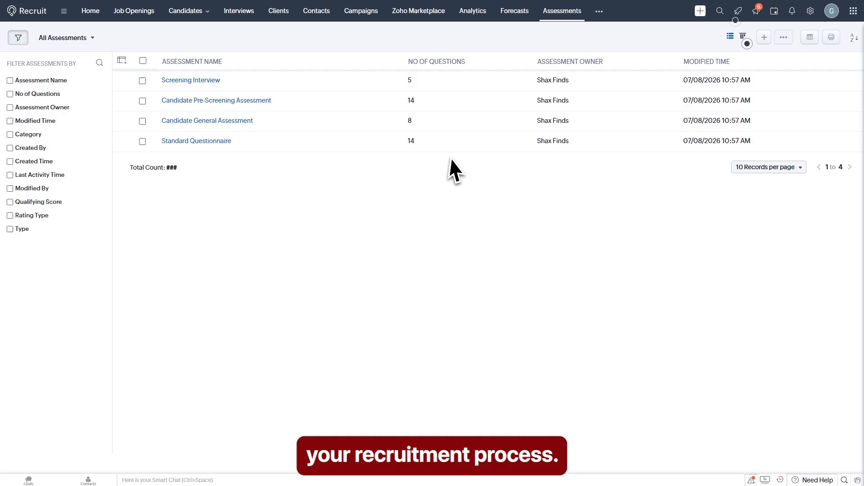
{"action": "left_click", "coordinate": [599, 12]}
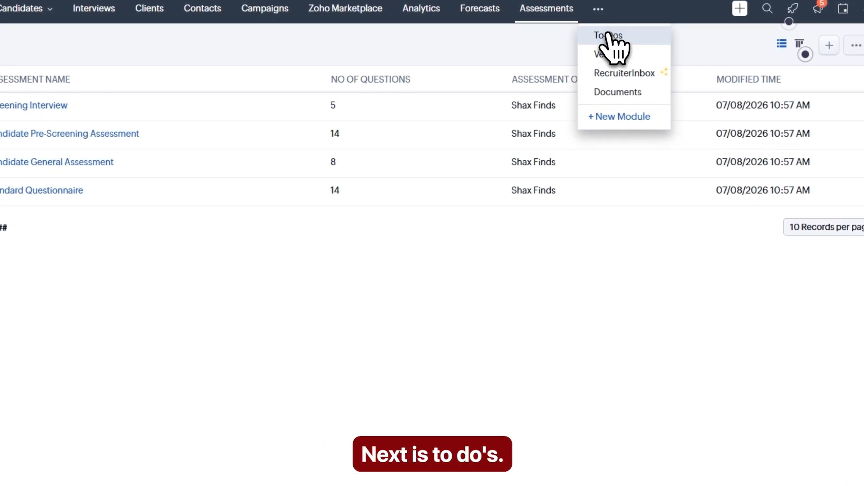
Step: Start a new To-Do task with subject 'Videos To Upload' due 07/09/2026
{"action": "left_click", "coordinate": [607, 33]}
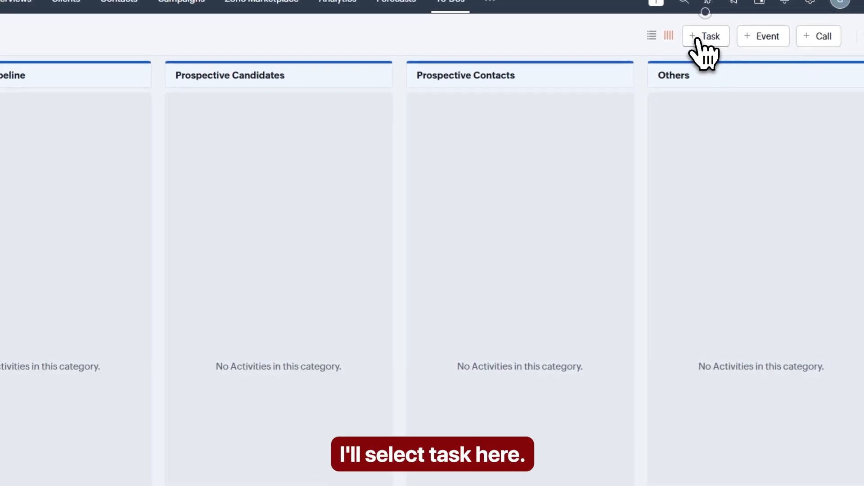
{"action": "left_click", "coordinate": [700, 38]}
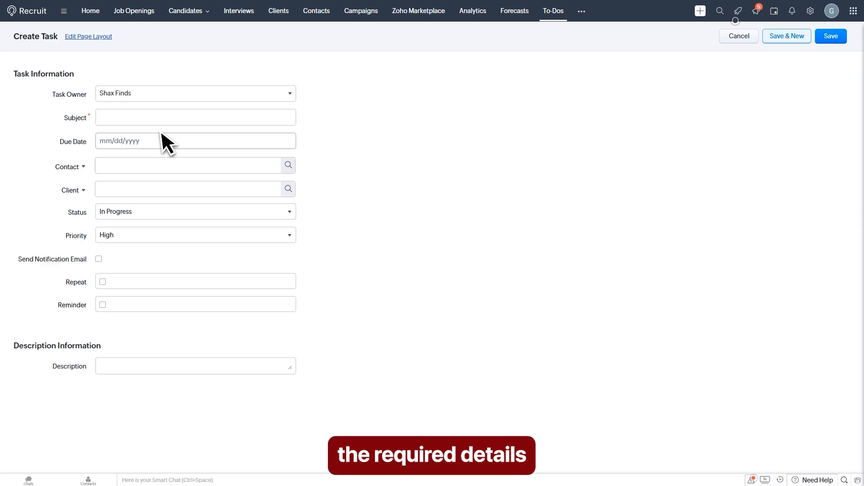
{"action": "left_click", "coordinate": [142, 118]}
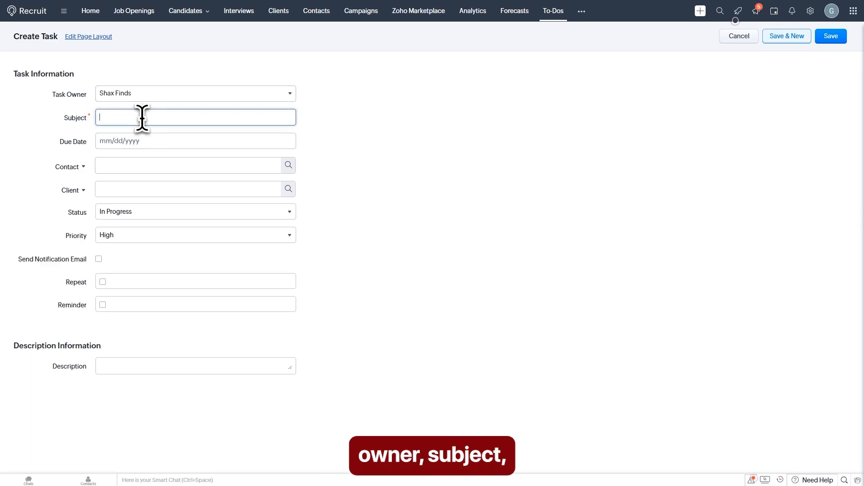
{"action": "type", "text": "Videos To Upload"}
{"action": "left_click", "coordinate": [149, 141]}
{"action": "left_click", "coordinate": [168, 205]}
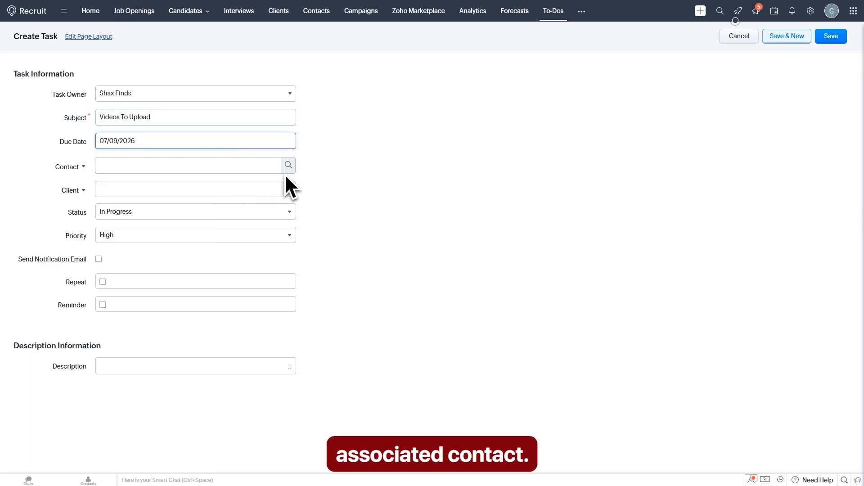
Step: Link the first listed contact, keep status In Progress, set Highest priority, and save the task
{"action": "left_click", "coordinate": [290, 166]}
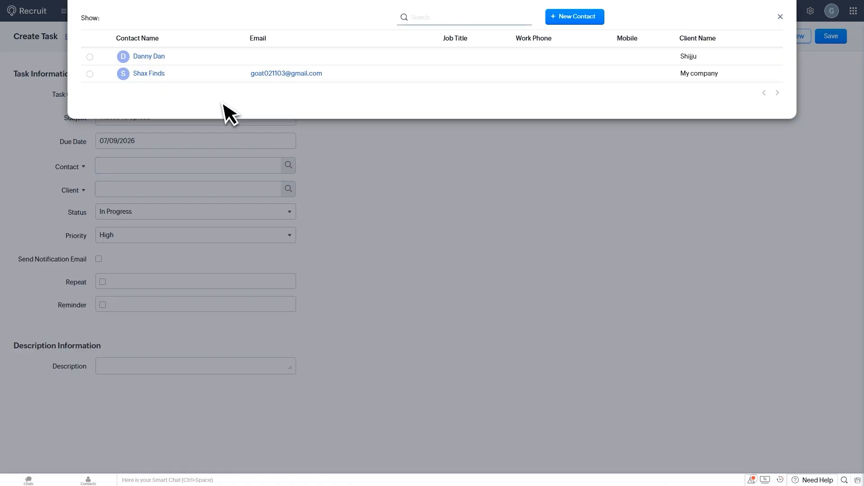
{"action": "left_click", "coordinate": [149, 56]}
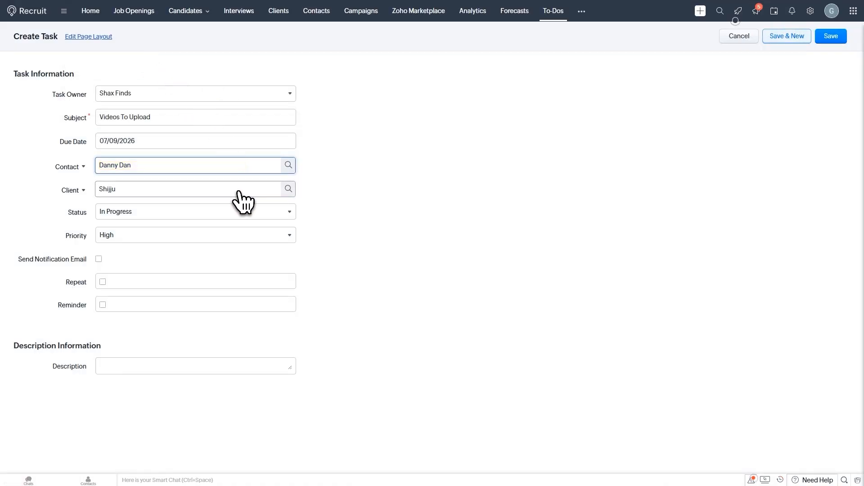
{"action": "left_click", "coordinate": [181, 216]}
{"action": "left_click", "coordinate": [142, 260]}
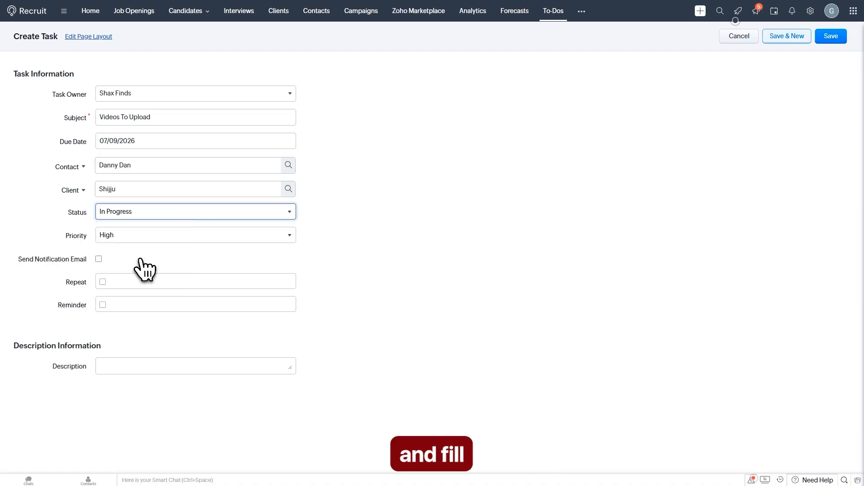
{"action": "left_click", "coordinate": [156, 240]}
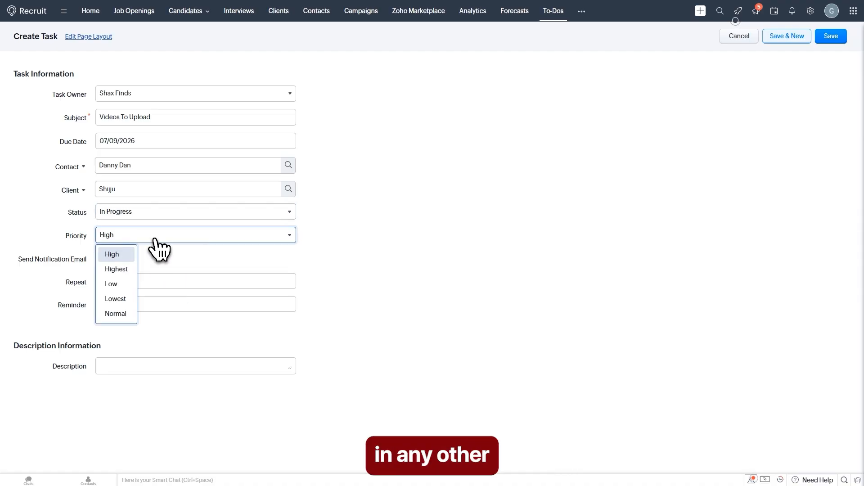
{"action": "left_click", "coordinate": [130, 270]}
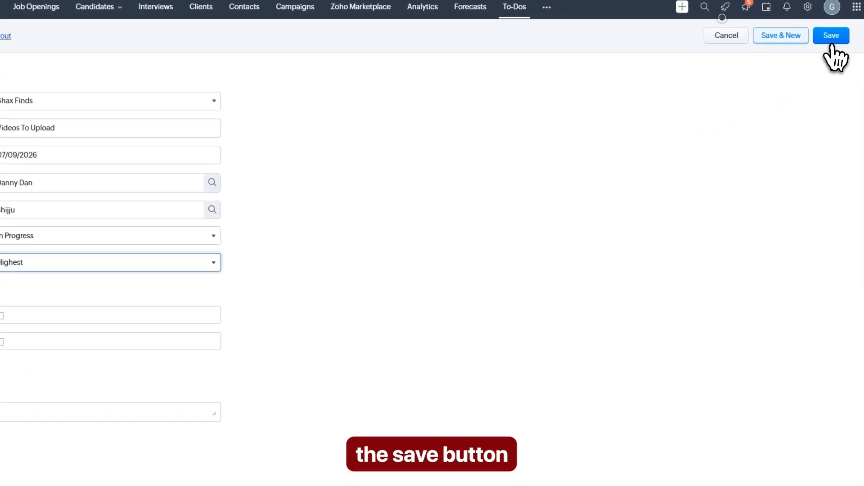
{"action": "left_click", "coordinate": [831, 43]}
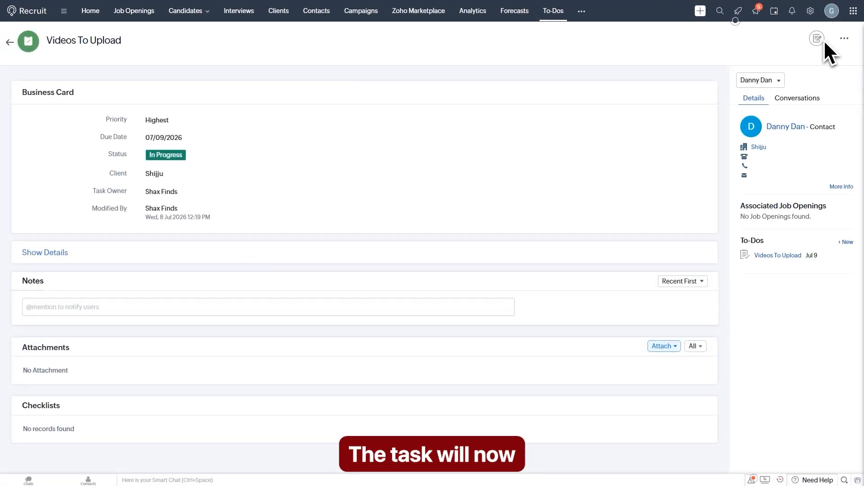
{"action": "left_click", "coordinate": [560, 12]}
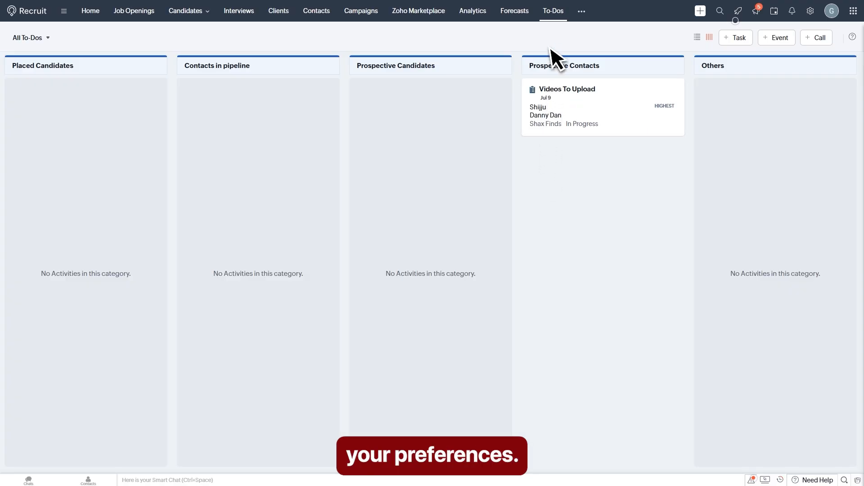
{"action": "left_click", "coordinate": [587, 18]}
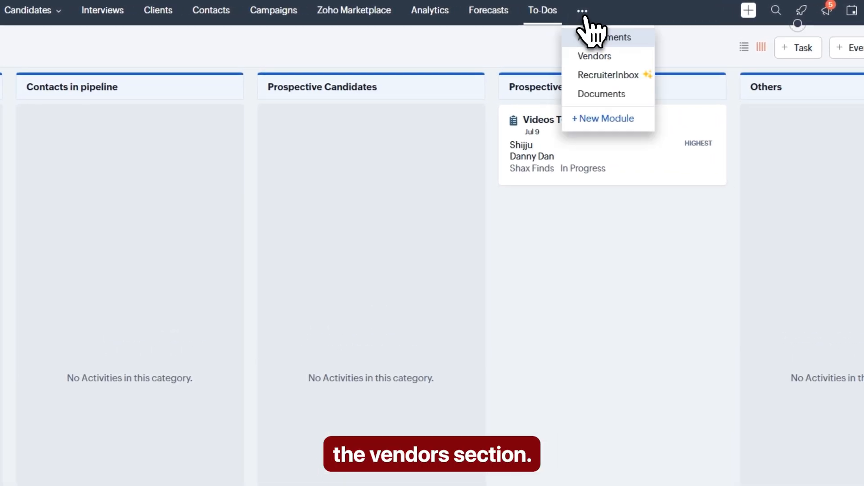
Step: Create vendor 'Youtube' with autofilled email, street and country, then return to the Vendors list
{"action": "left_click", "coordinate": [602, 55]}
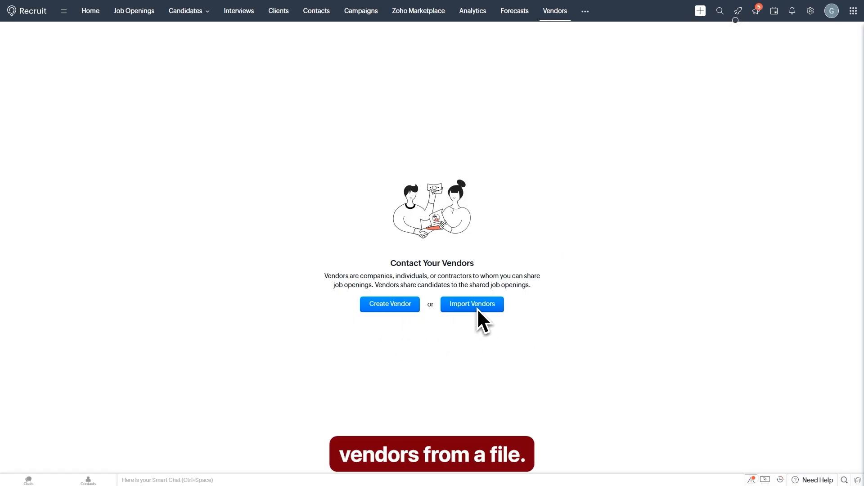
{"action": "left_click", "coordinate": [396, 309]}
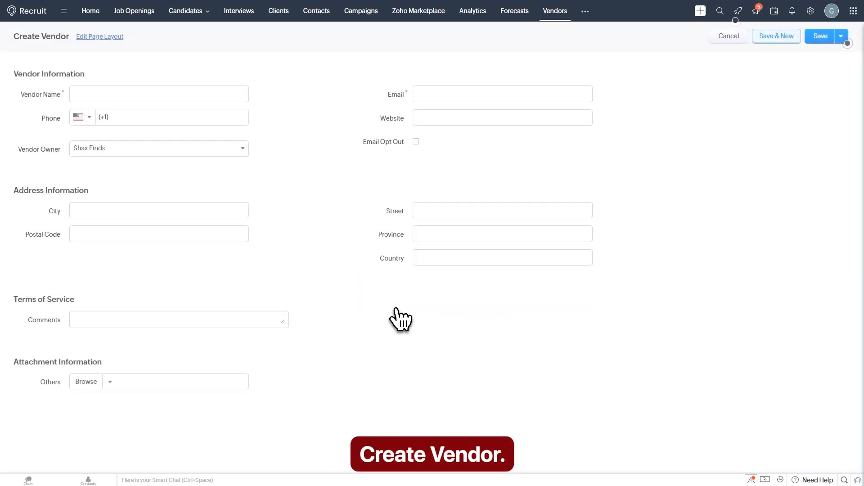
{"action": "left_click", "coordinate": [141, 96]}
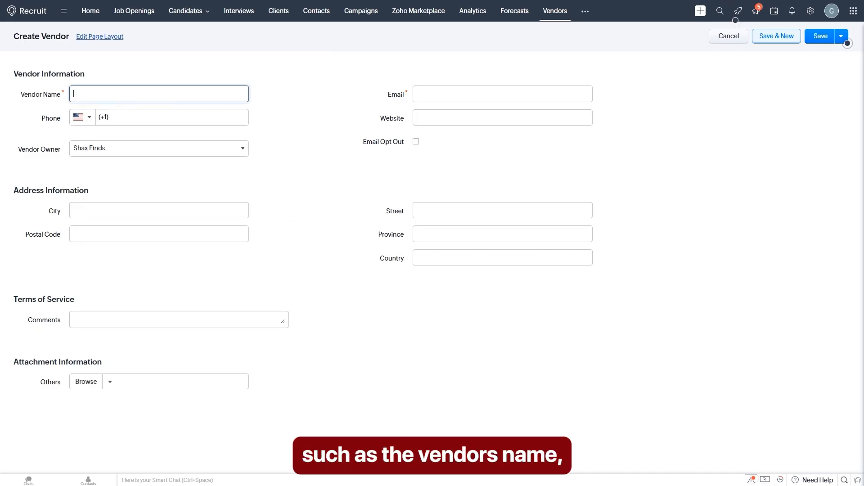
{"action": "type", "text": "Youtube"}
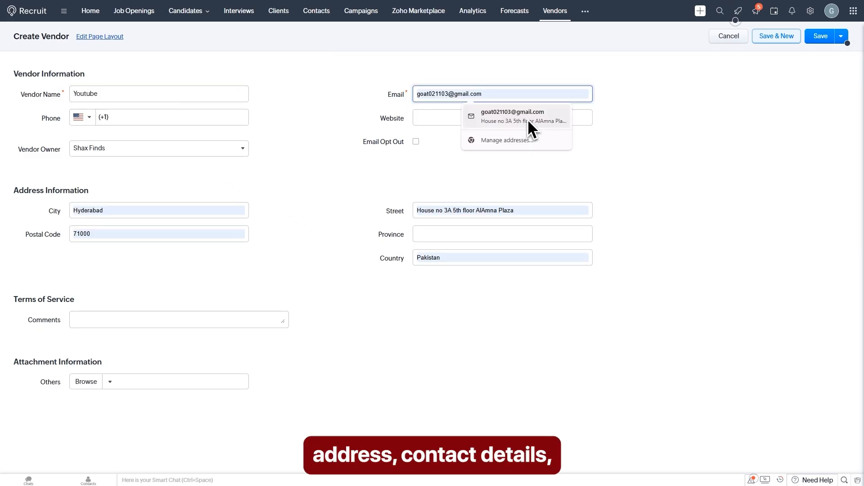
{"action": "left_click", "coordinate": [528, 119]}
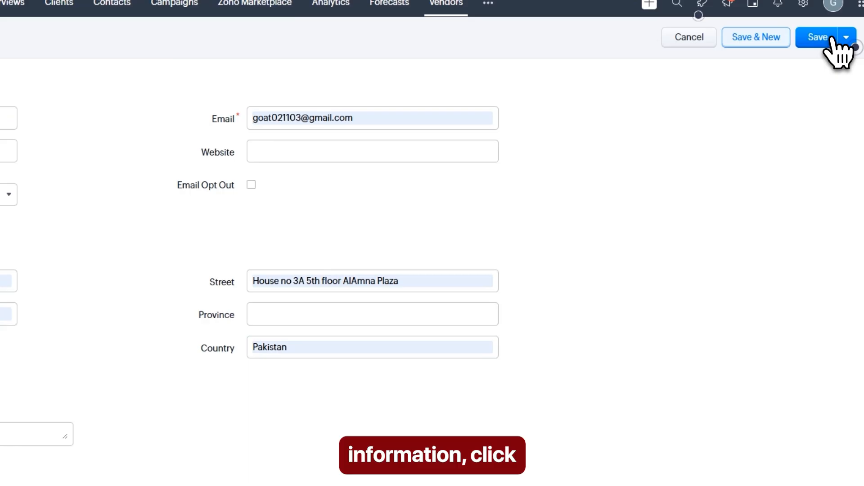
{"action": "left_click", "coordinate": [830, 38]}
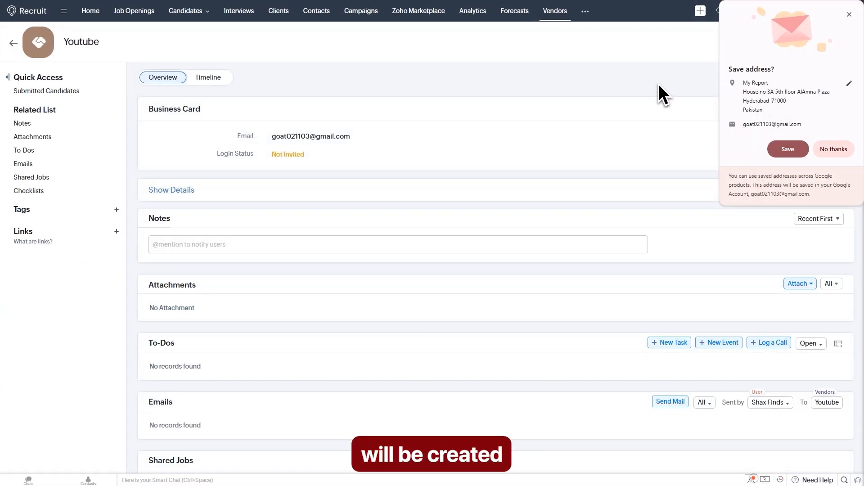
{"action": "left_click", "coordinate": [831, 150]}
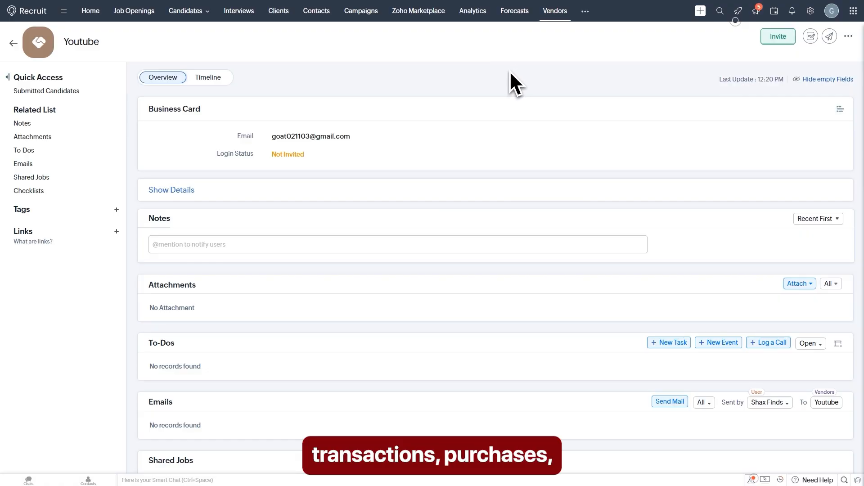
{"action": "left_click", "coordinate": [555, 14]}
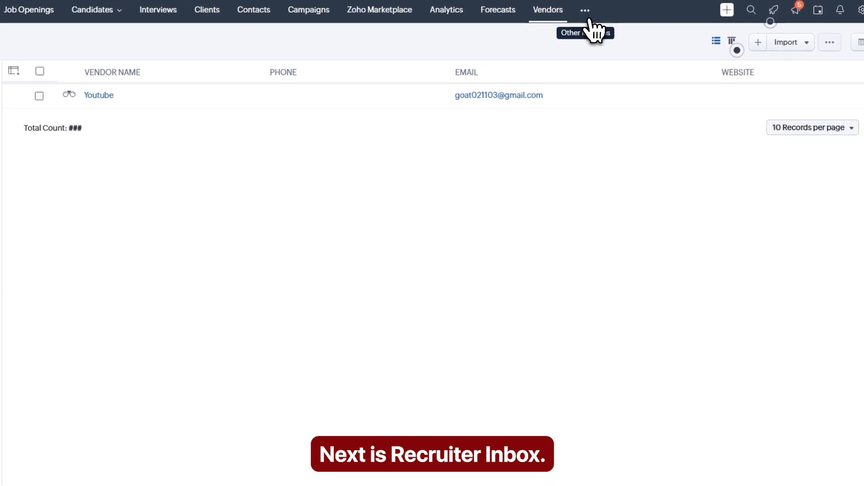
{"action": "left_click", "coordinate": [588, 18]}
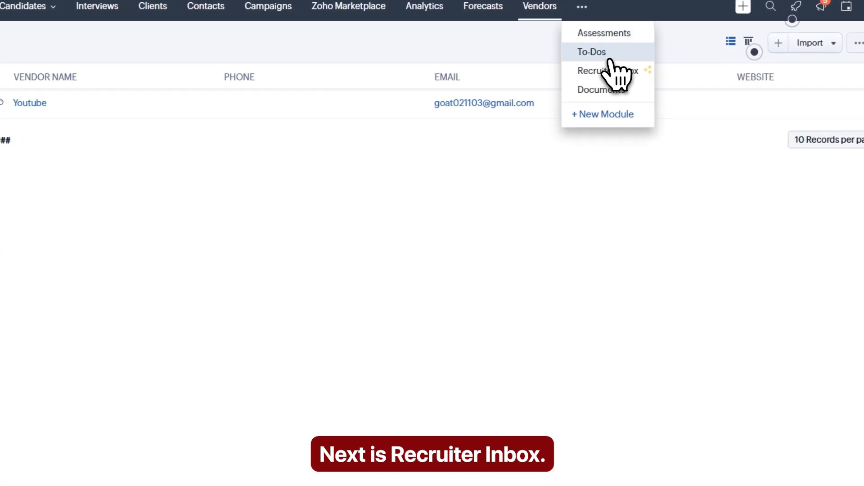
Step: Pass through RecruiterInbox, then switch to the empty Documents module
{"action": "left_click", "coordinate": [607, 67]}
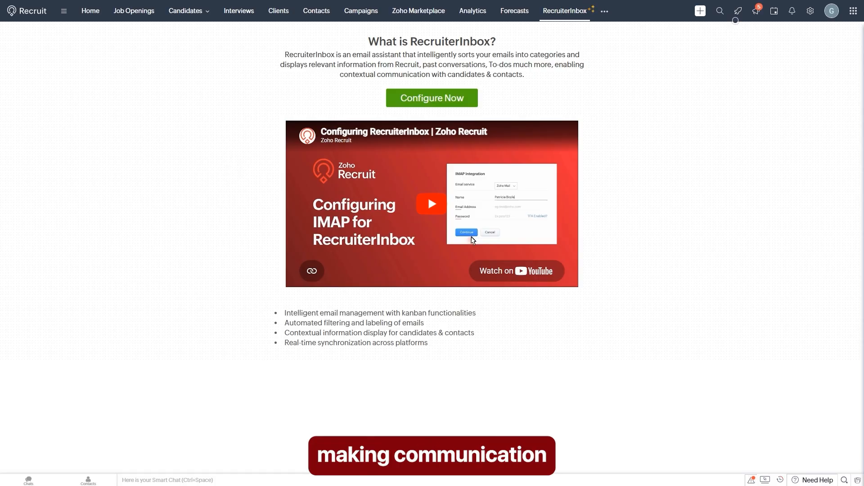
{"action": "left_click", "coordinate": [604, 11]}
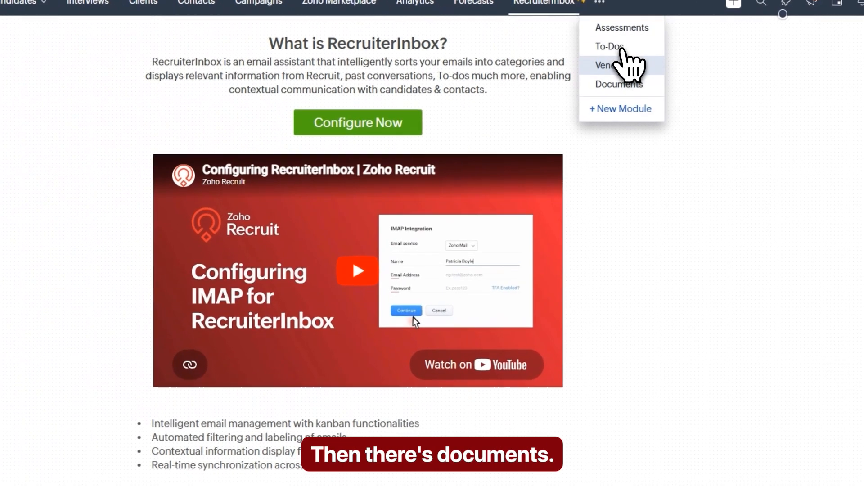
{"action": "left_click", "coordinate": [619, 84]}
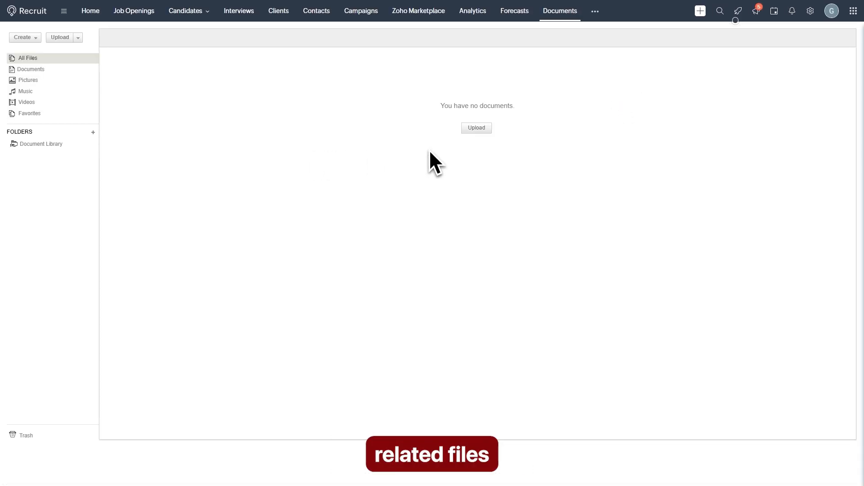
Step: Upload sample-local-pdf.pdf from the computer into Documents
{"action": "left_click", "coordinate": [476, 129]}
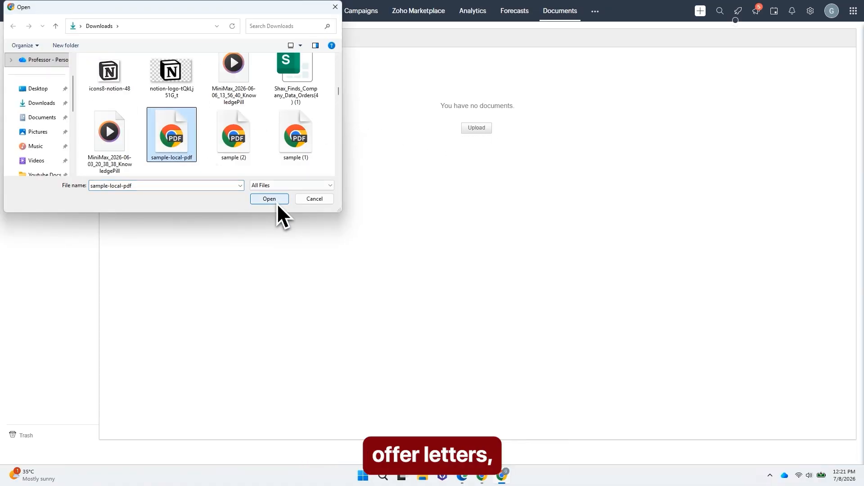
{"action": "left_click", "coordinate": [276, 202]}
{"action": "left_click", "coordinate": [315, 252]}
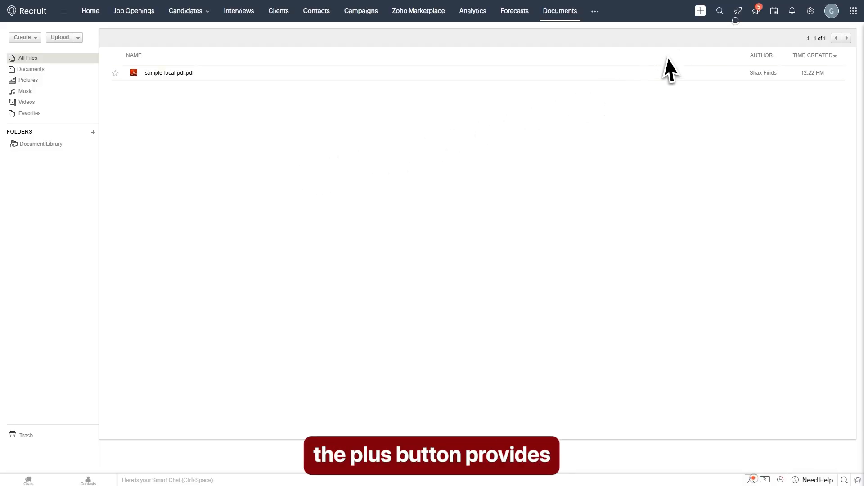
{"action": "left_click", "coordinate": [701, 10]}
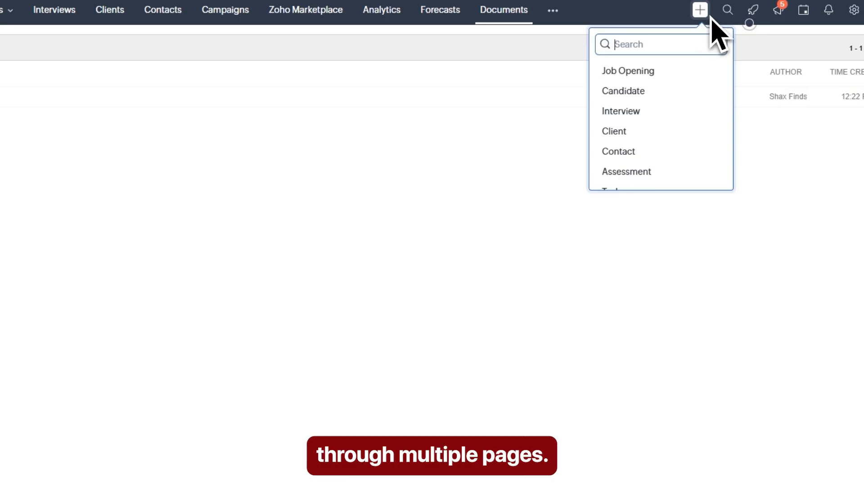
Step: Check search, onboarding and notifications, then bring up the Setup administration page
{"action": "left_click", "coordinate": [728, 10]}
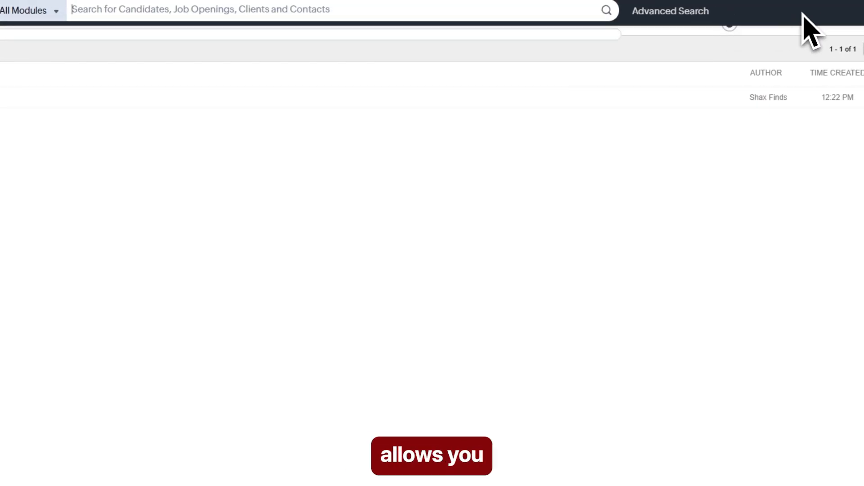
{"action": "left_click", "coordinate": [849, 12]}
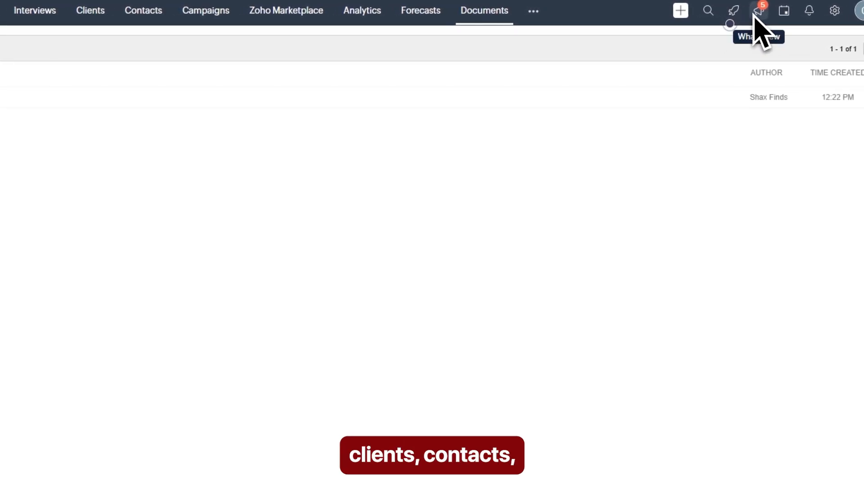
{"action": "left_click", "coordinate": [734, 10]}
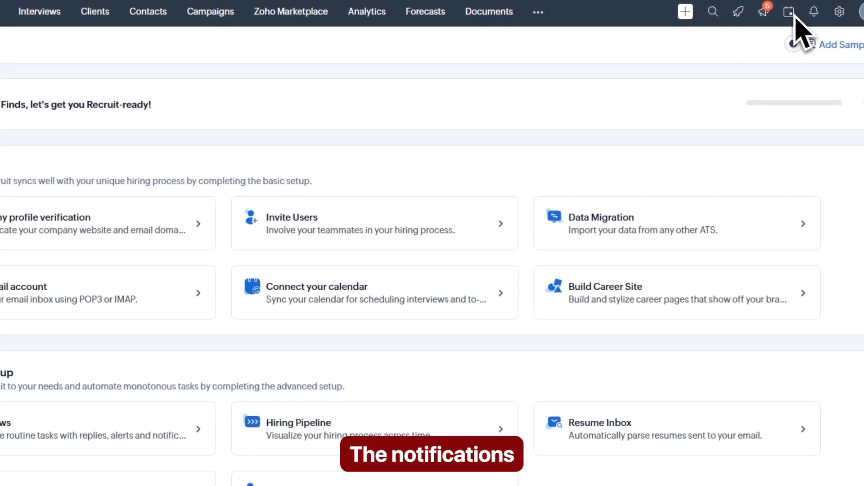
{"action": "left_click", "coordinate": [814, 12]}
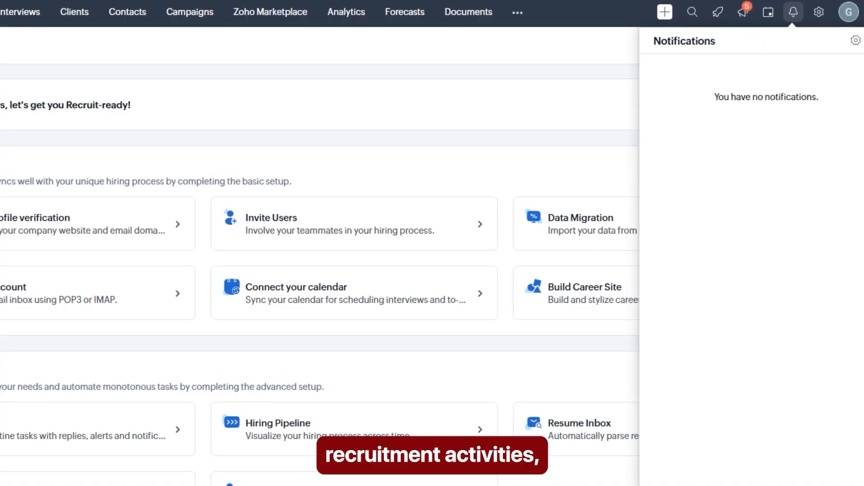
{"action": "left_click", "coordinate": [819, 13]}
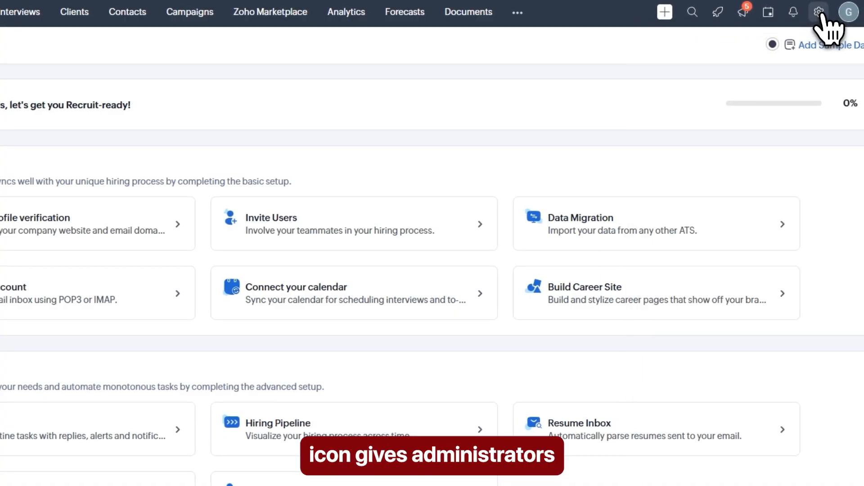
{"action": "left_click", "coordinate": [820, 14]}
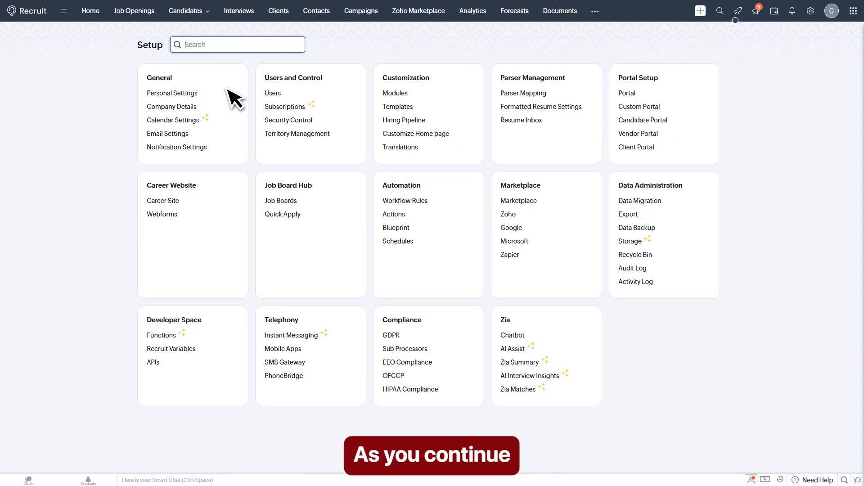
Step: Scroll through the Home dashboard's pipeline, interview and activity widgets, then back to the top
{"action": "left_click", "coordinate": [92, 11]}
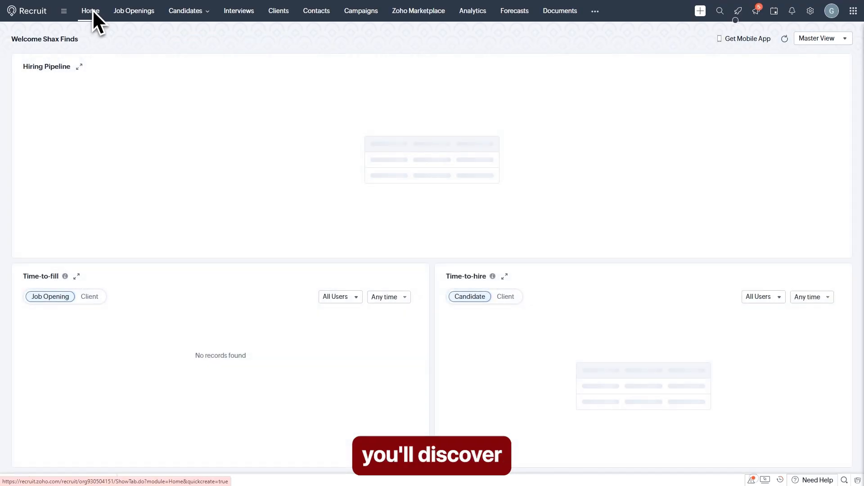
{"action": "scroll", "coordinate": [282, 224], "scroll_direction": "down", "scroll_amount": 2}
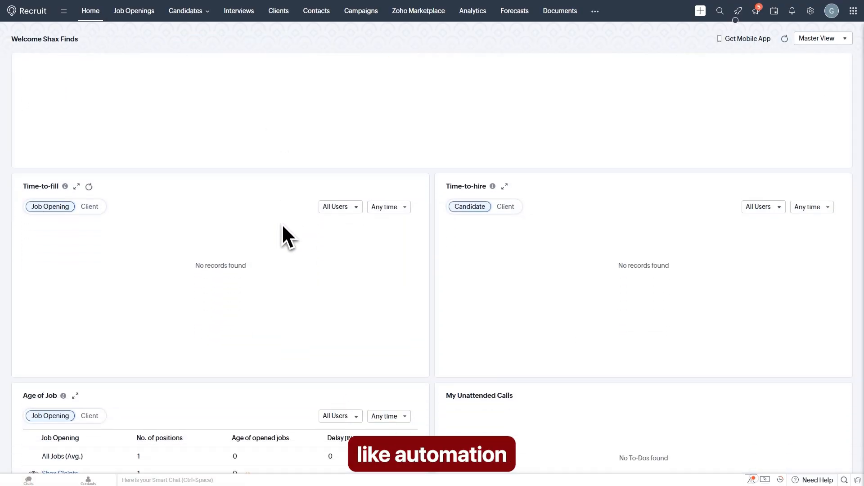
{"action": "scroll", "coordinate": [282, 223], "scroll_direction": "down", "scroll_amount": 10}
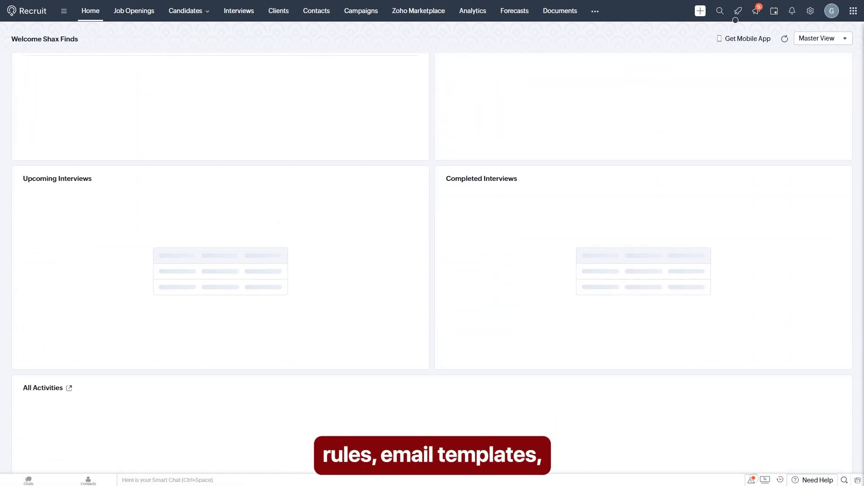
{"action": "scroll", "coordinate": [279, 223], "scroll_direction": "down", "scroll_amount": 1}
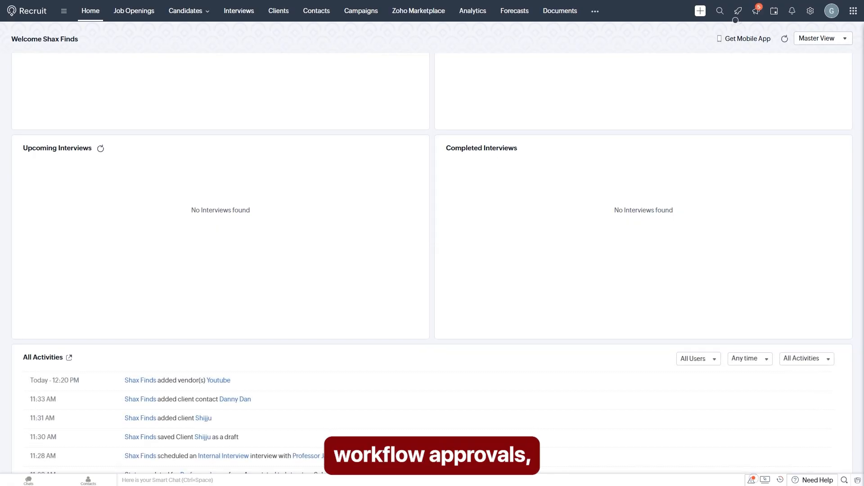
{"action": "scroll", "coordinate": [279, 224], "scroll_direction": "down", "scroll_amount": 4}
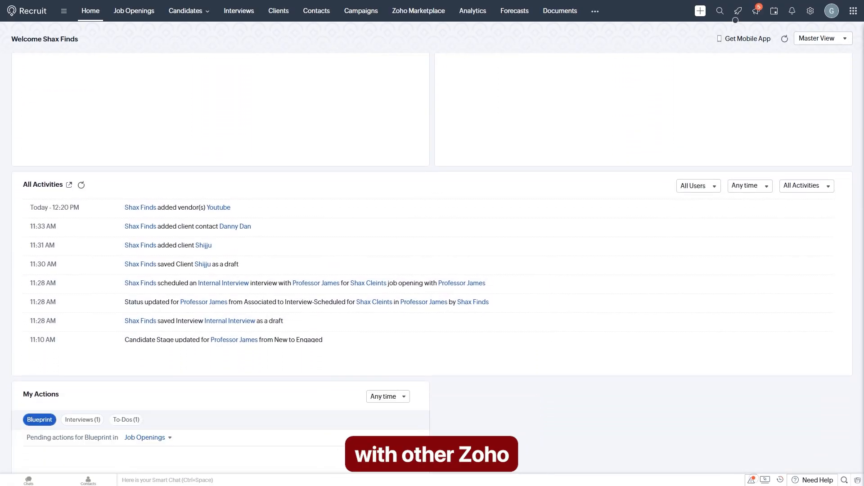
{"action": "scroll", "coordinate": [272, 206], "scroll_direction": "down", "scroll_amount": 2}
{"action": "scroll", "coordinate": [272, 205], "scroll_direction": "up", "scroll_amount": 2}
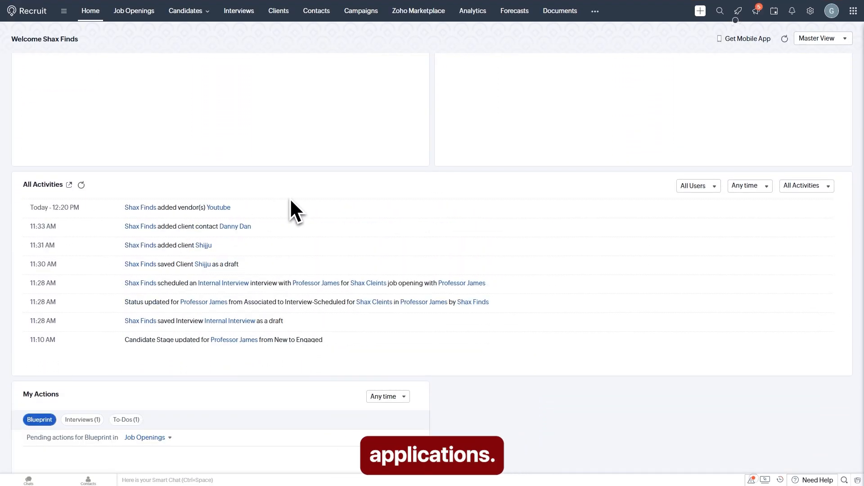
{"action": "scroll", "coordinate": [292, 208], "scroll_direction": "up", "scroll_amount": 15}
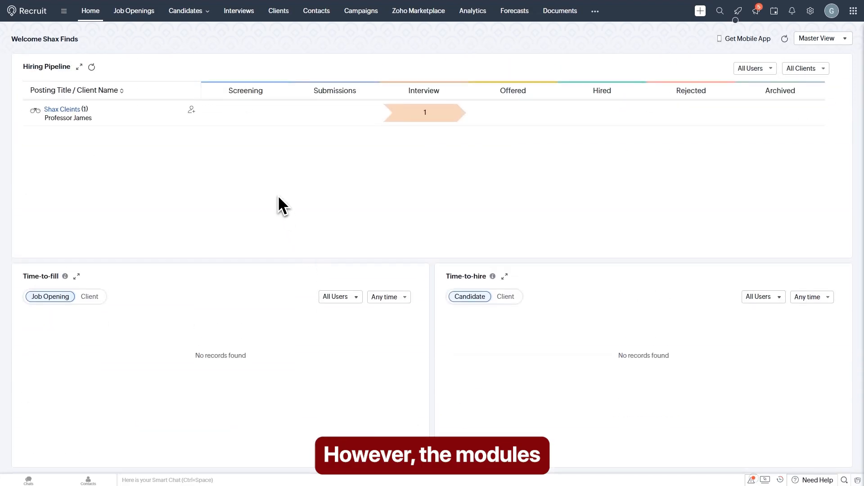